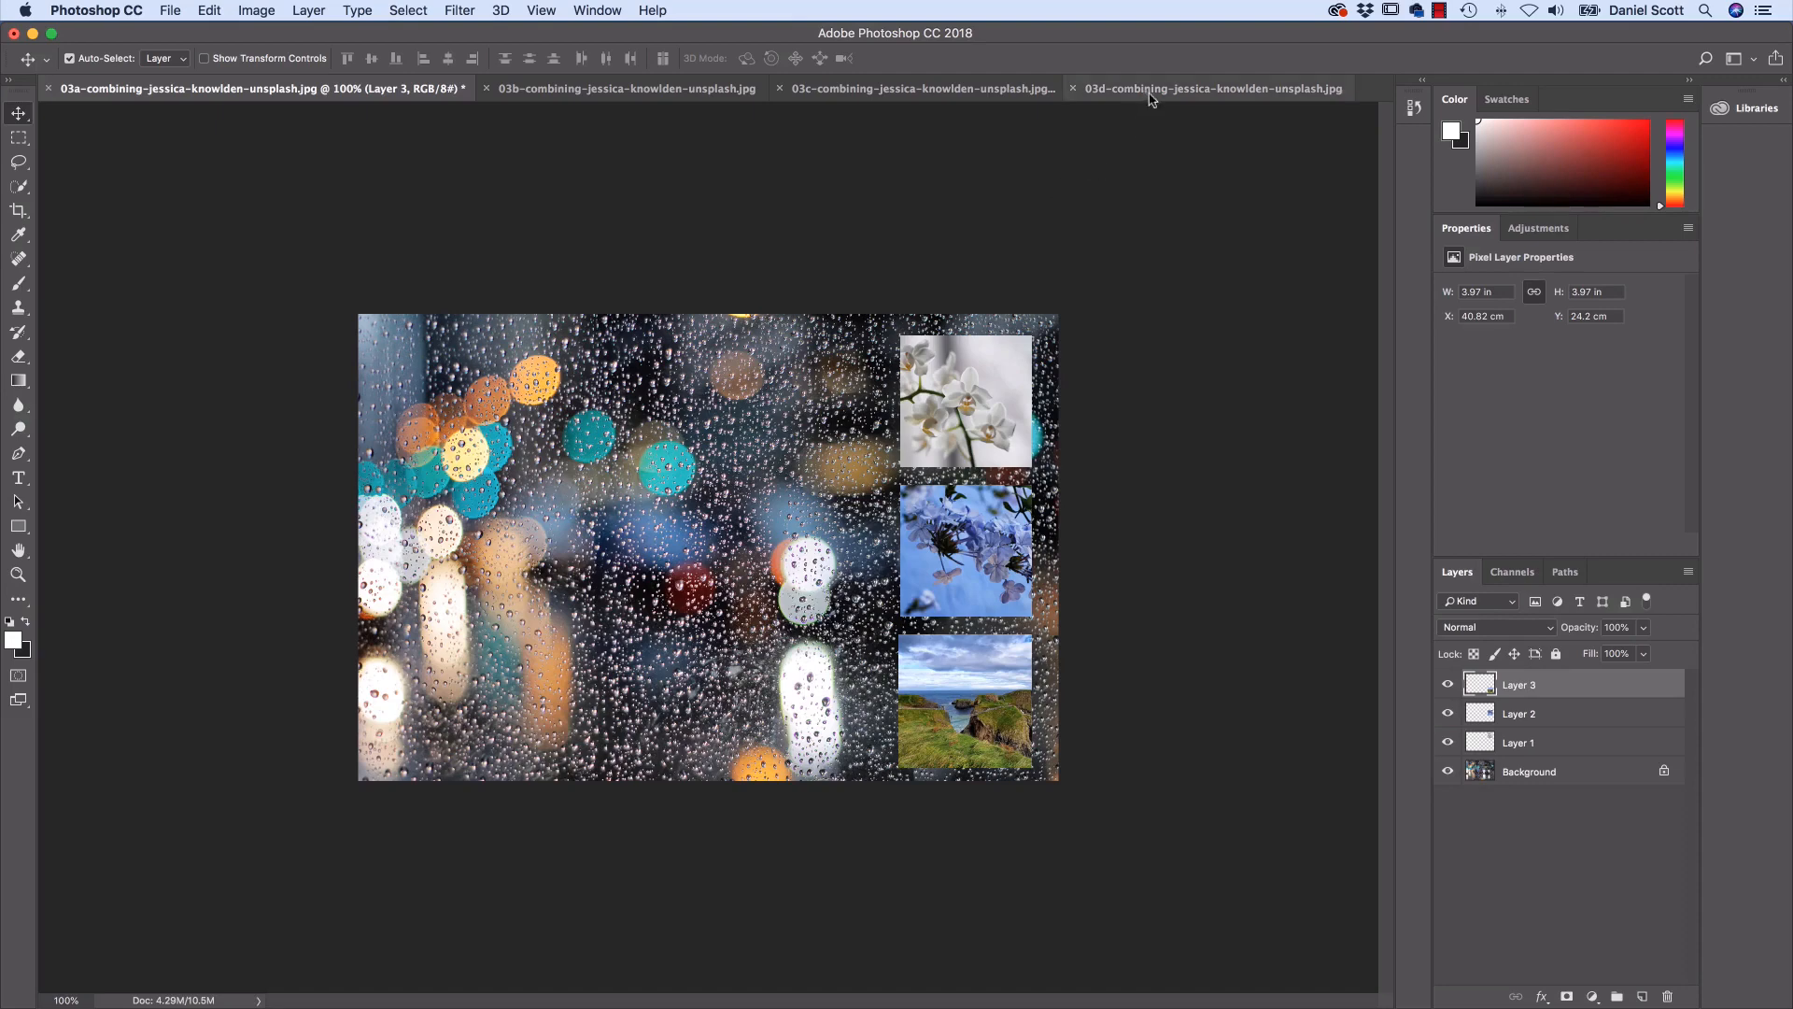
View the finished 03a composite and the separate 03b, 03c and 03d source images it combines
{"action": "left_click", "coordinate": [1205, 88]}
{"action": "left_click", "coordinate": [817, 88]}
{"action": "left_click", "coordinate": [532, 93]}
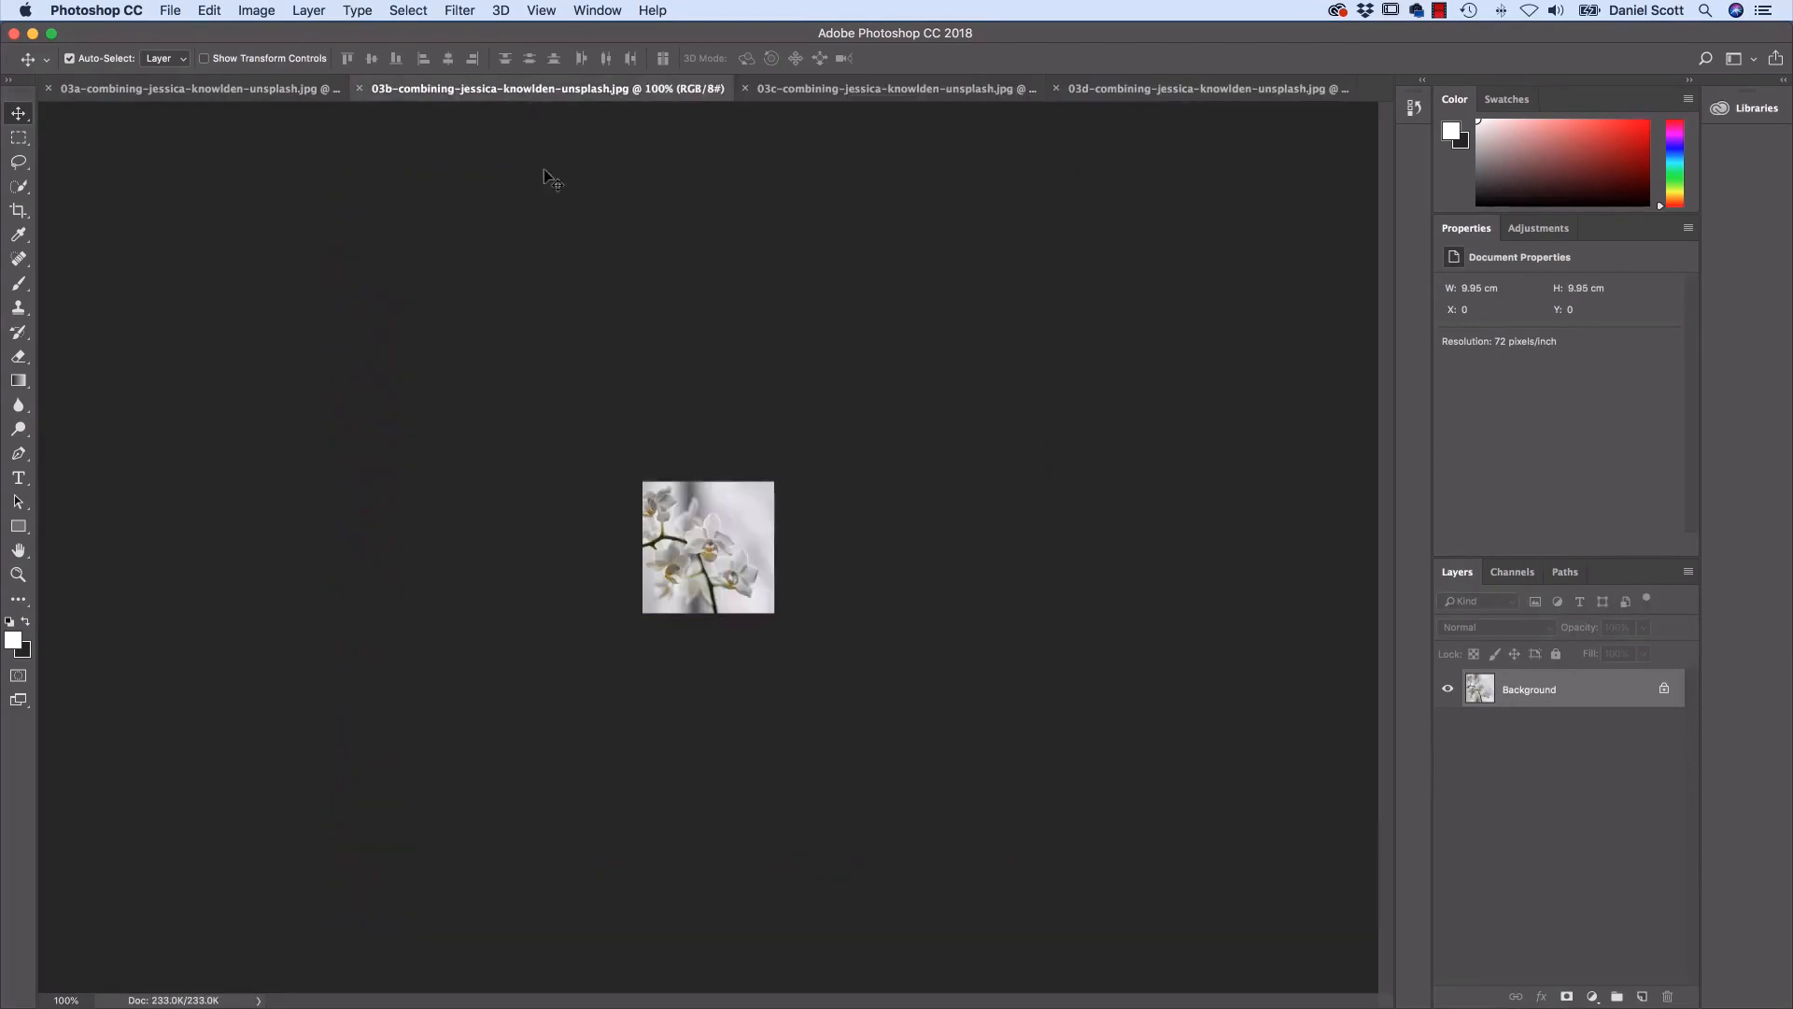
{"action": "left_click", "coordinate": [229, 88]}
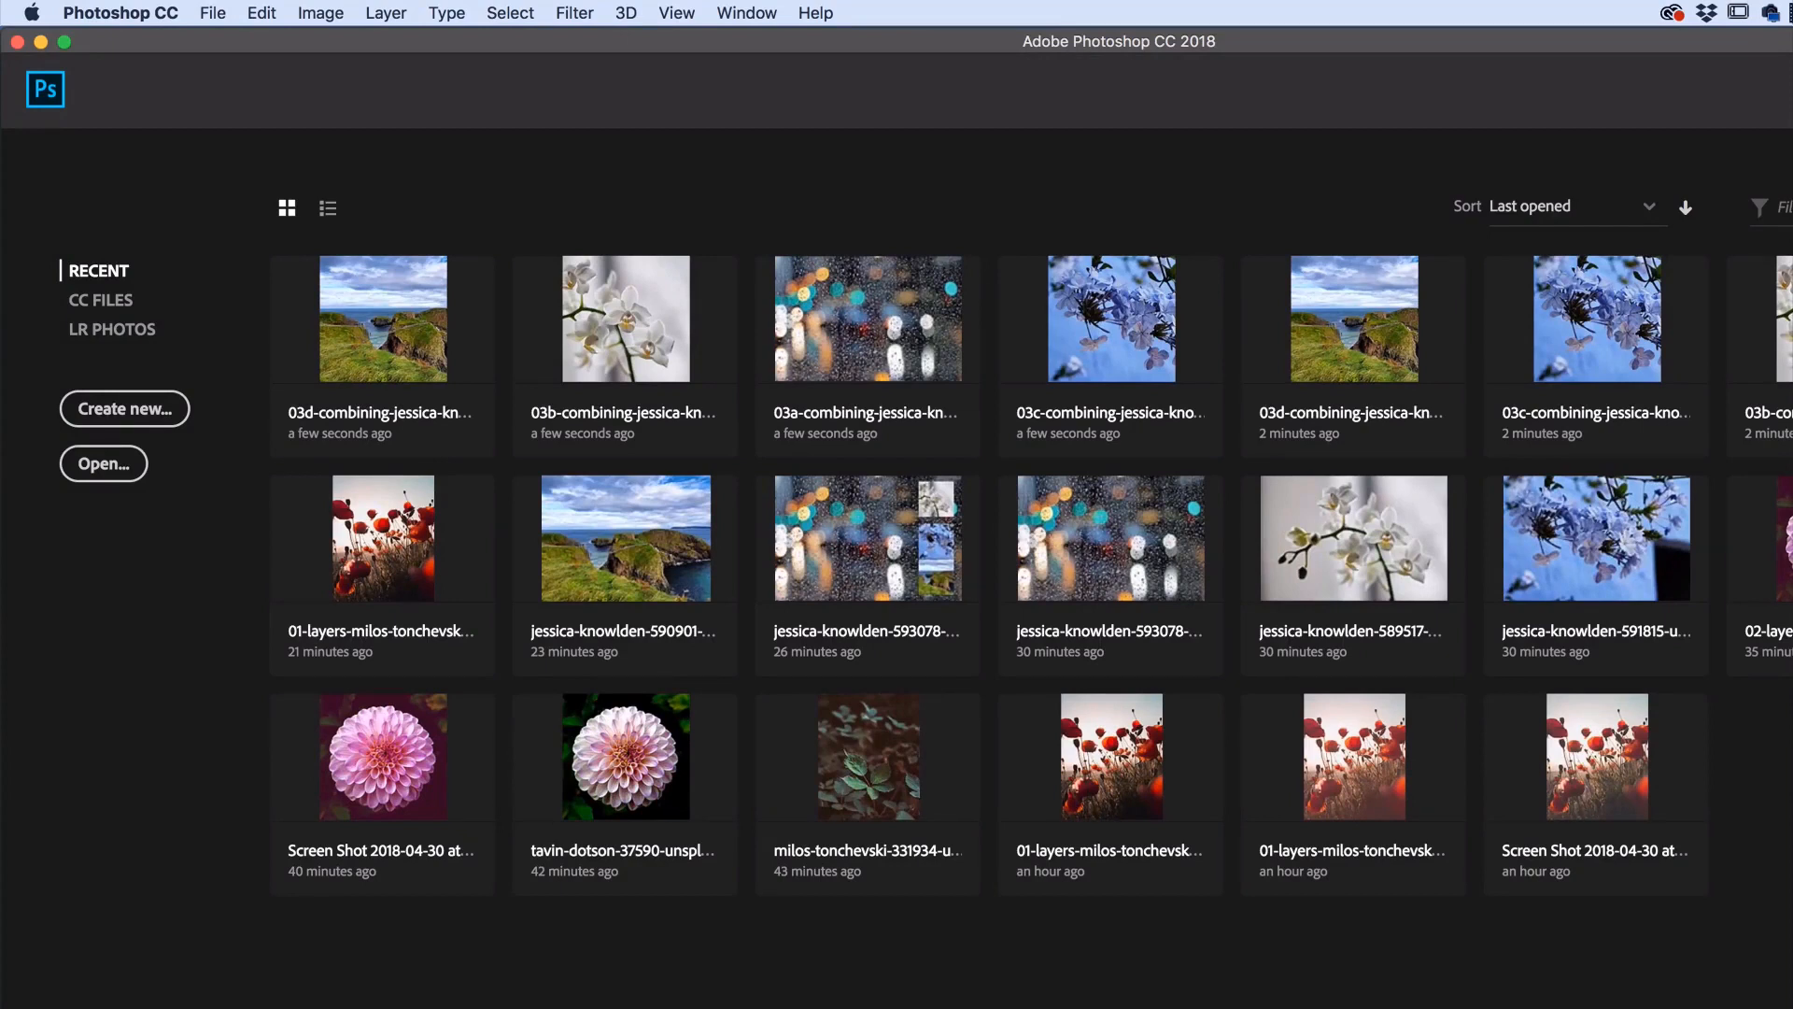
Open the four 03a, 03b, 03c and 03d combining JPG images together from the Source Files folder
{"action": "left_click", "coordinate": [210, 11]}
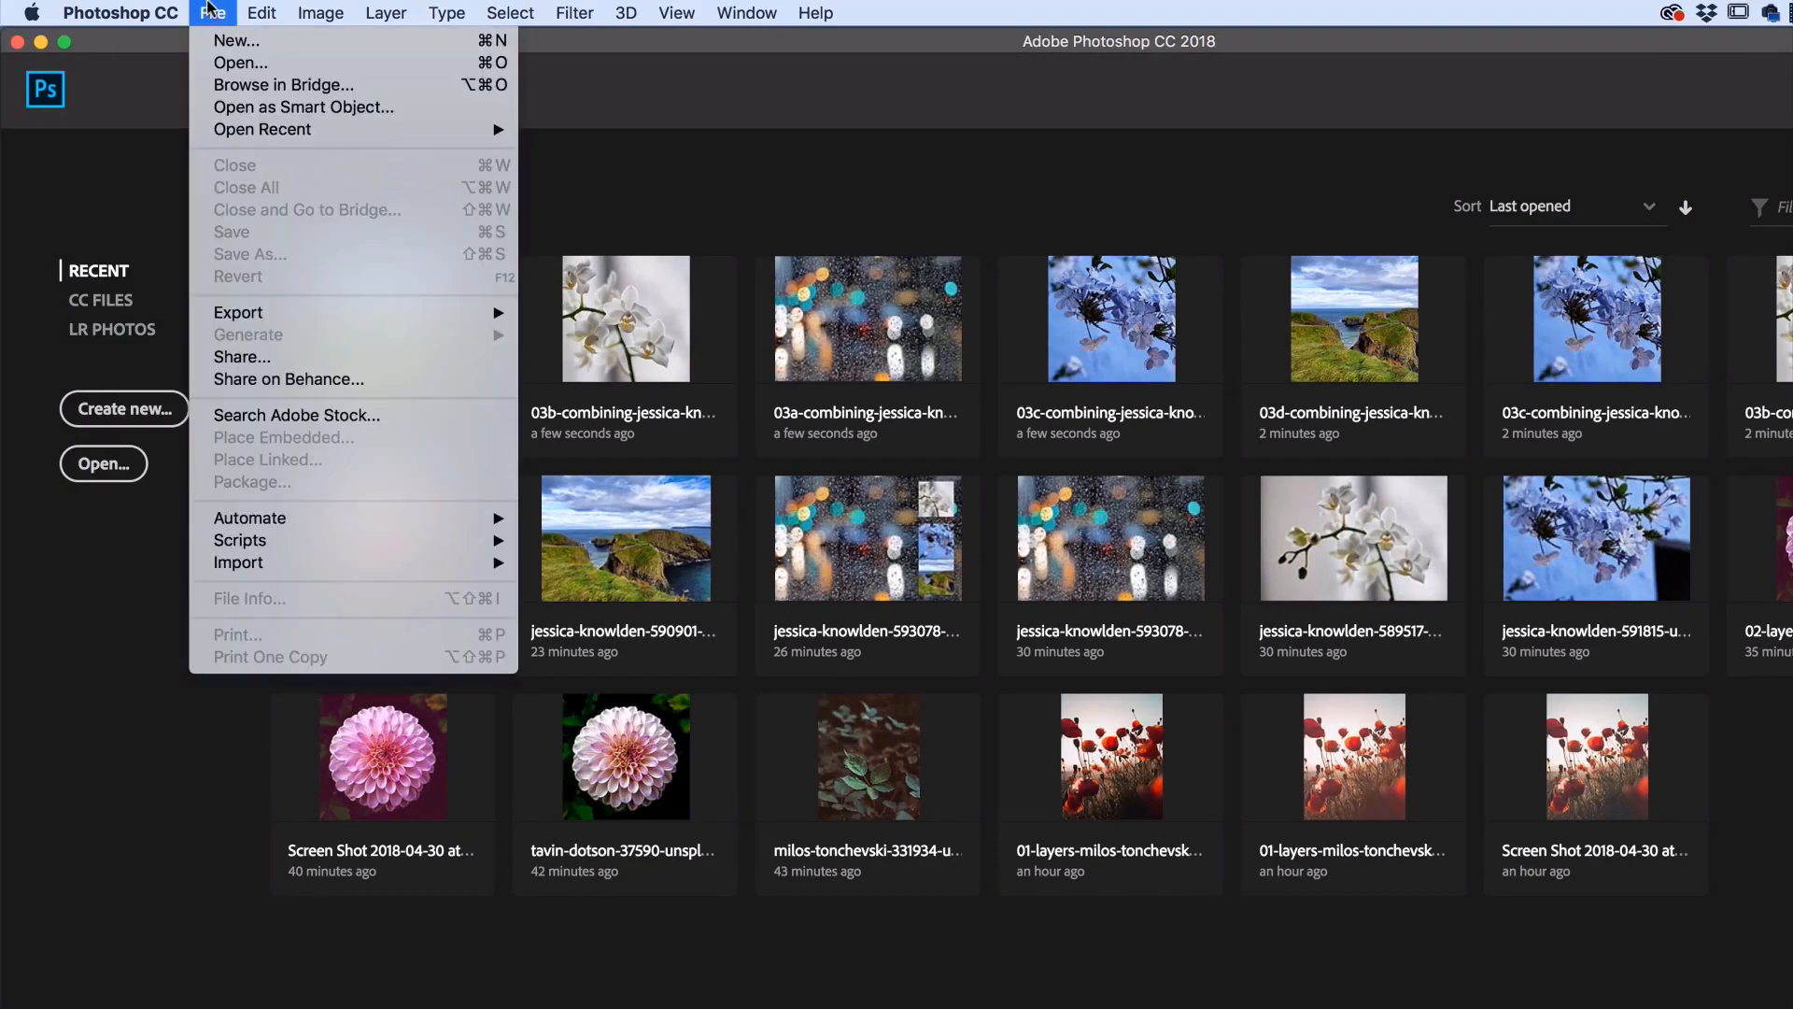
{"action": "left_click", "coordinate": [228, 65]}
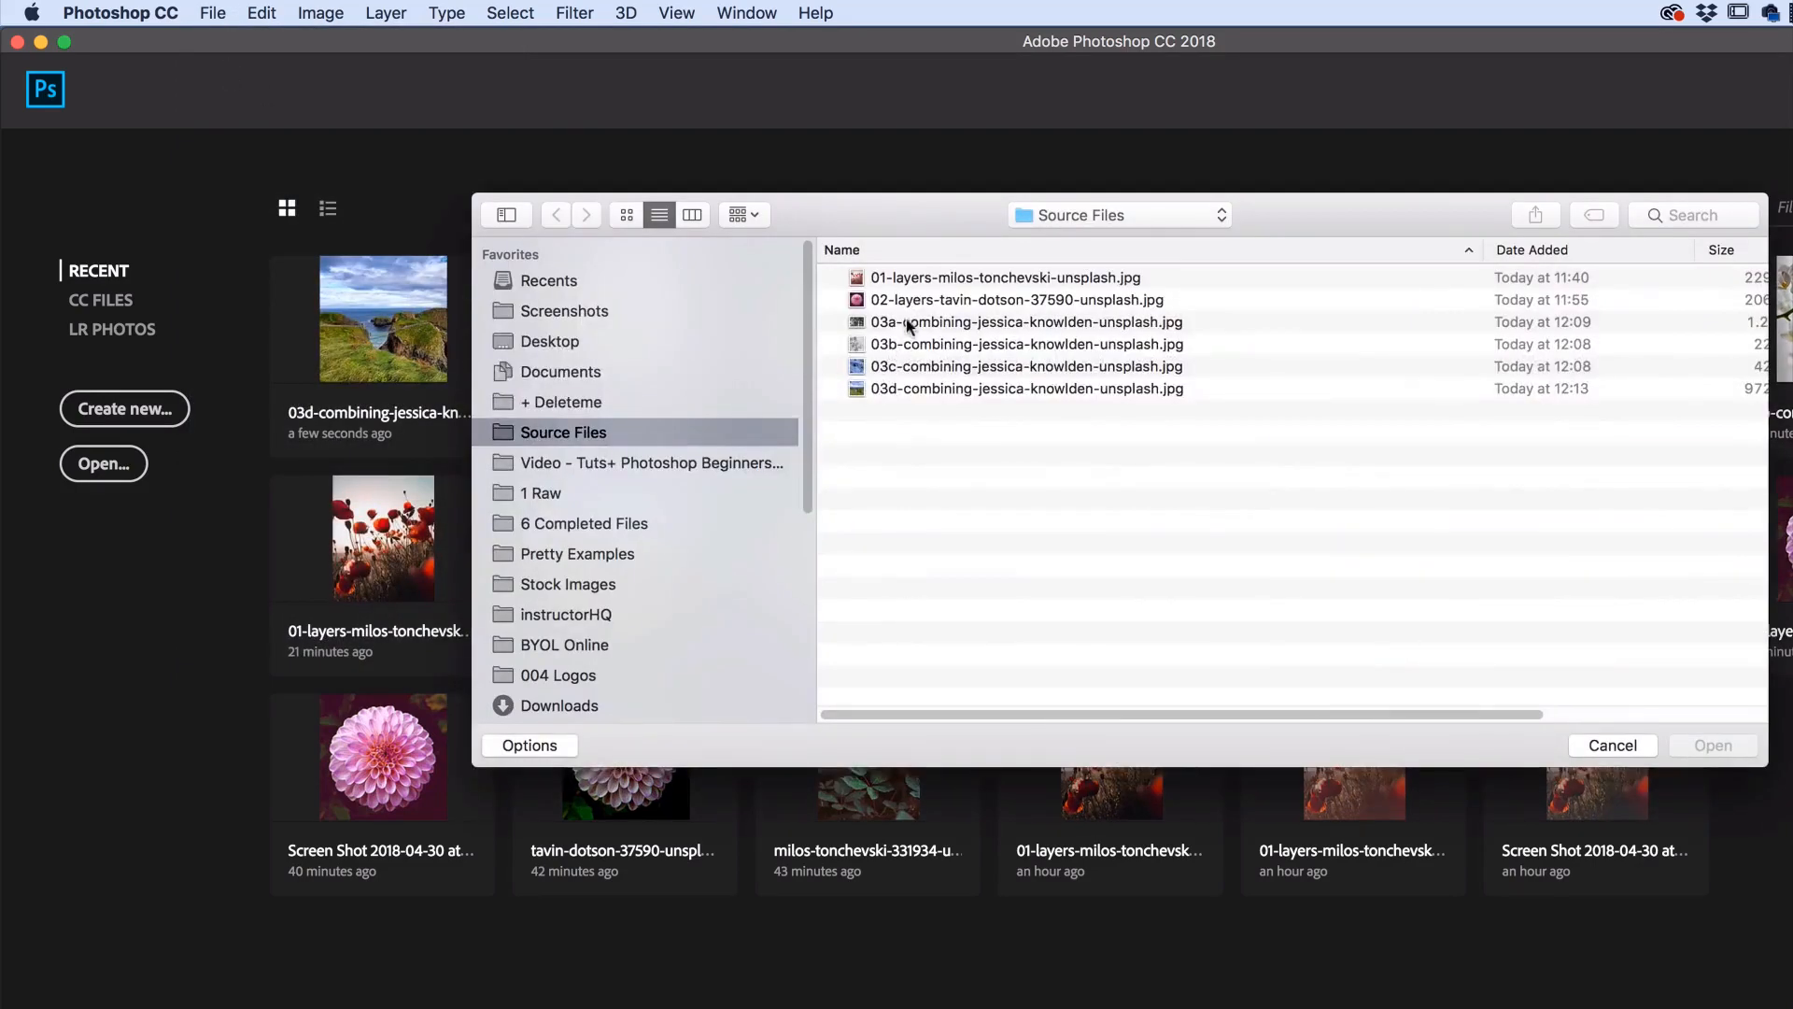
{"action": "left_click", "coordinate": [909, 322]}
{"action": "left_click", "coordinate": [1028, 389], "text": "shift"}
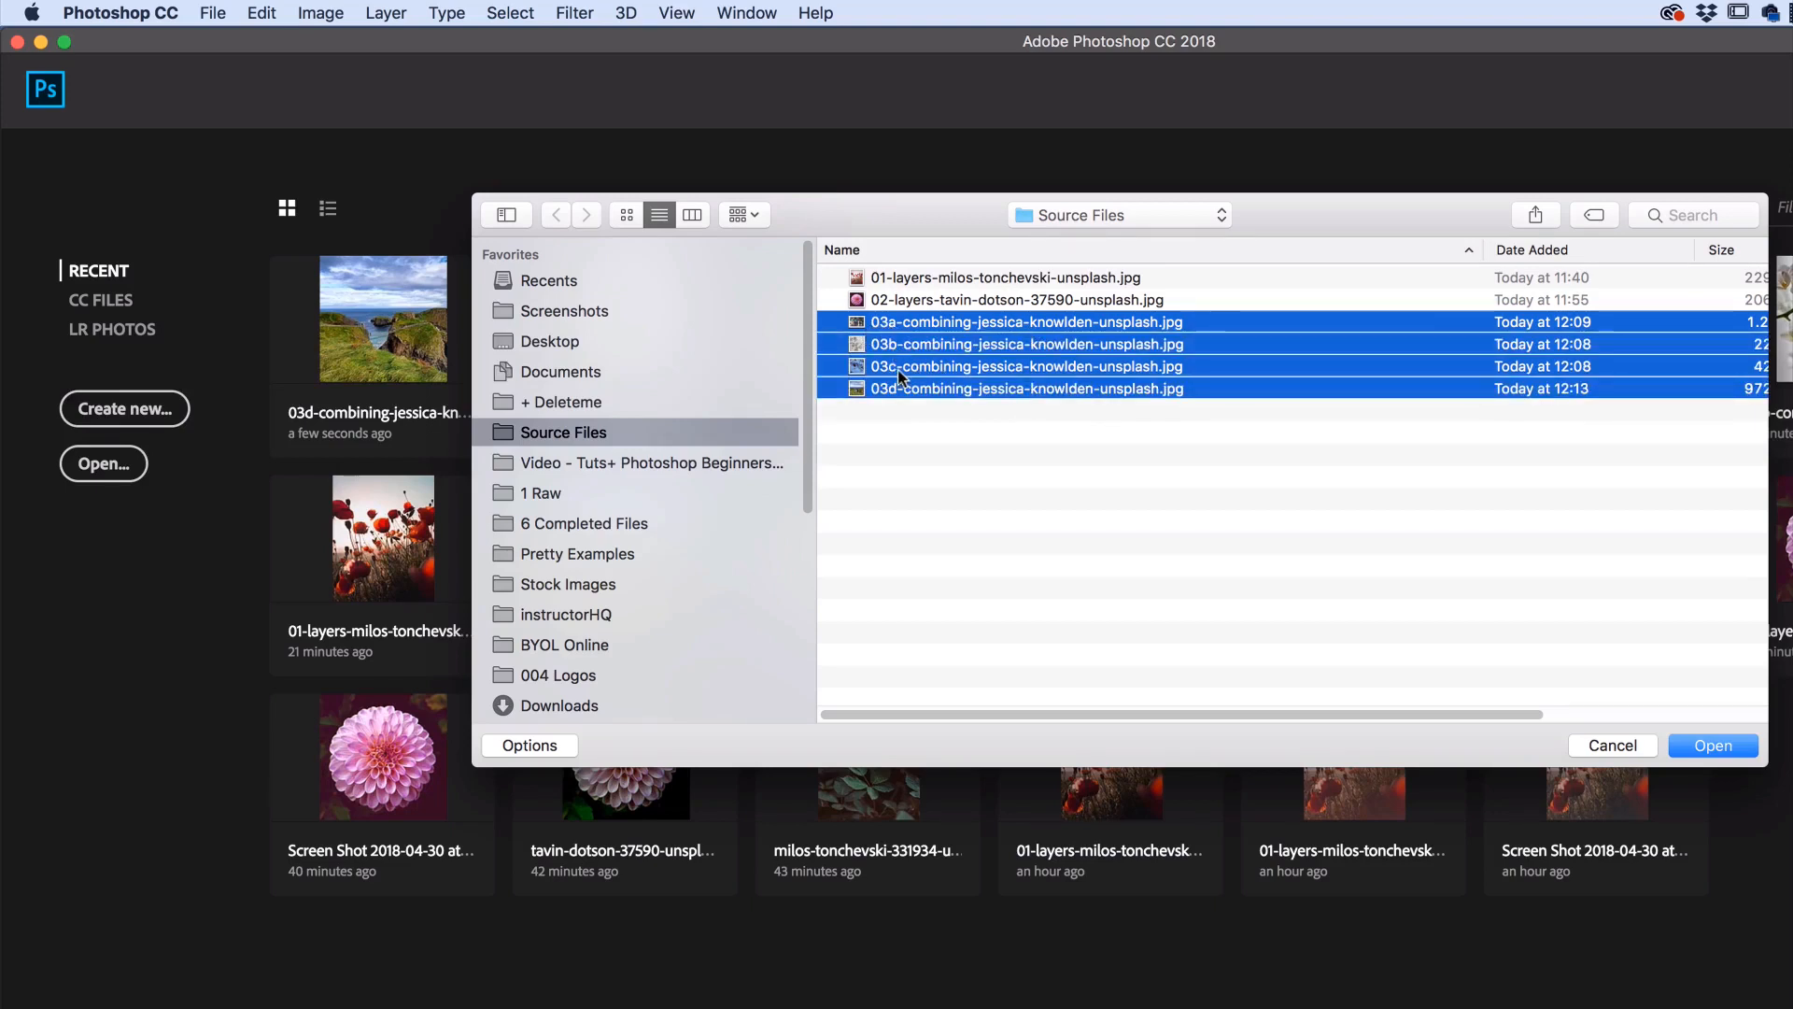
{"action": "left_click", "coordinate": [936, 423]}
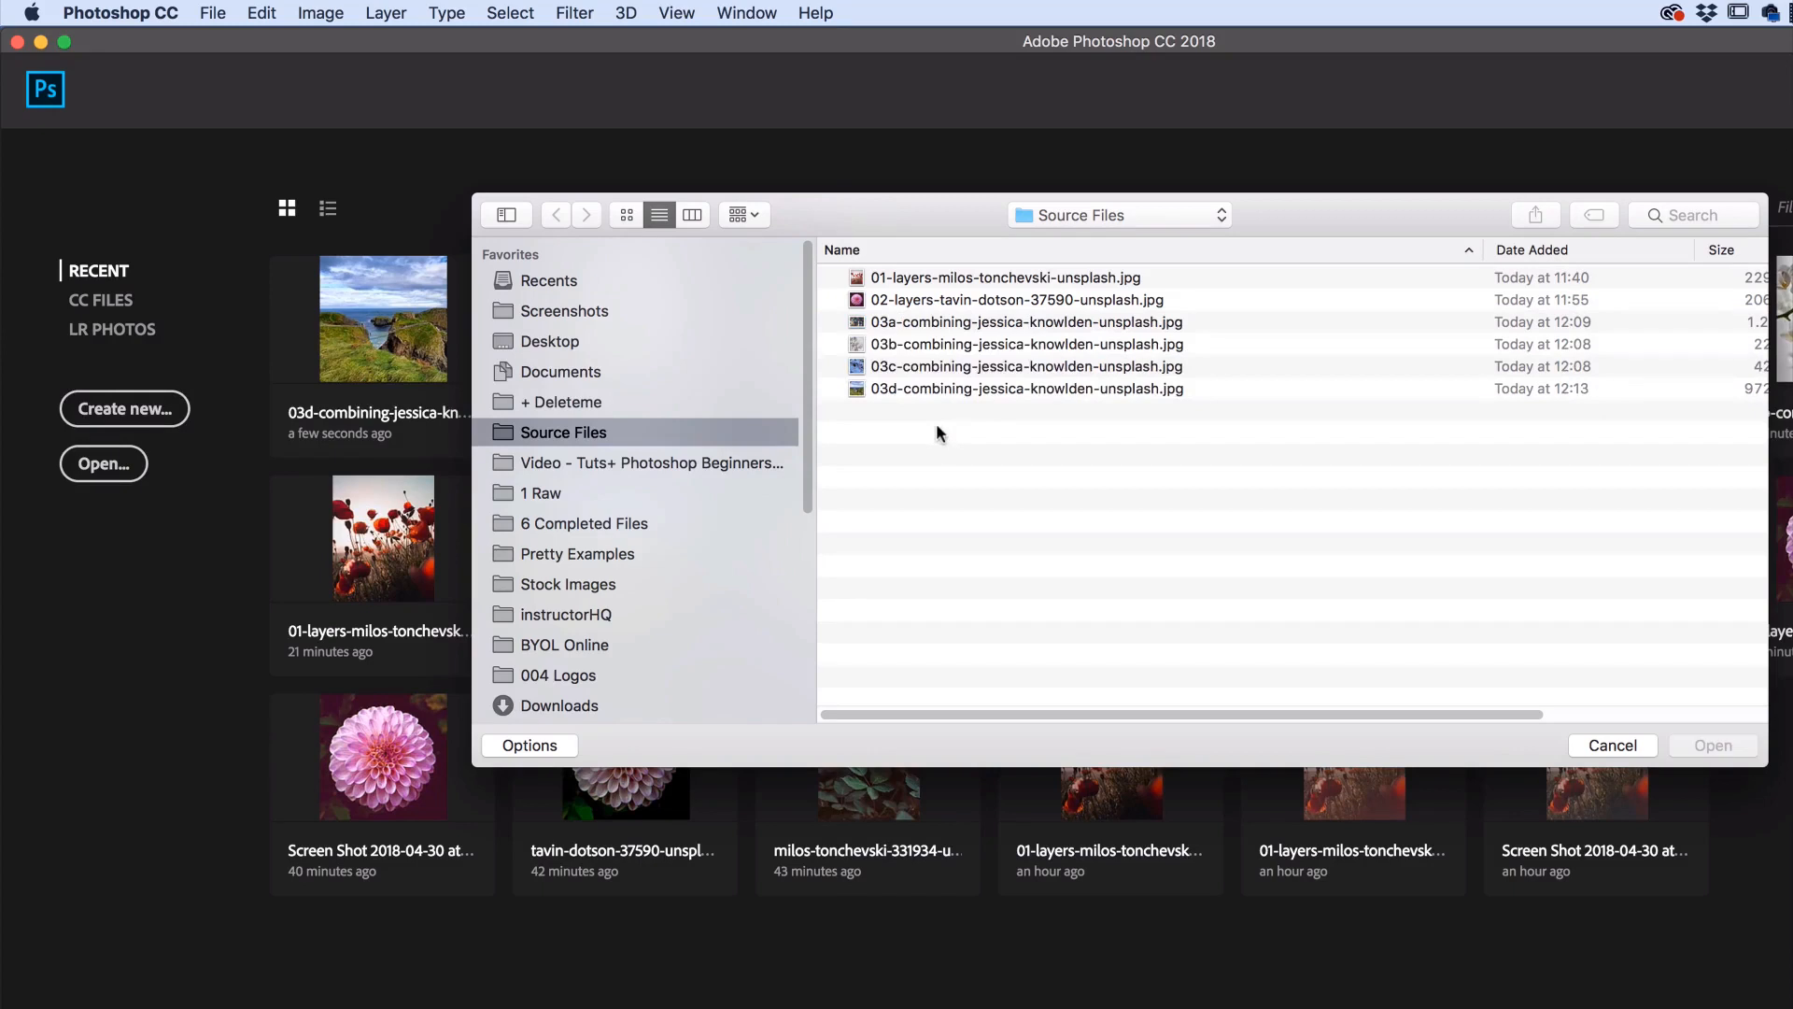
{"action": "left_click", "coordinate": [902, 320]}
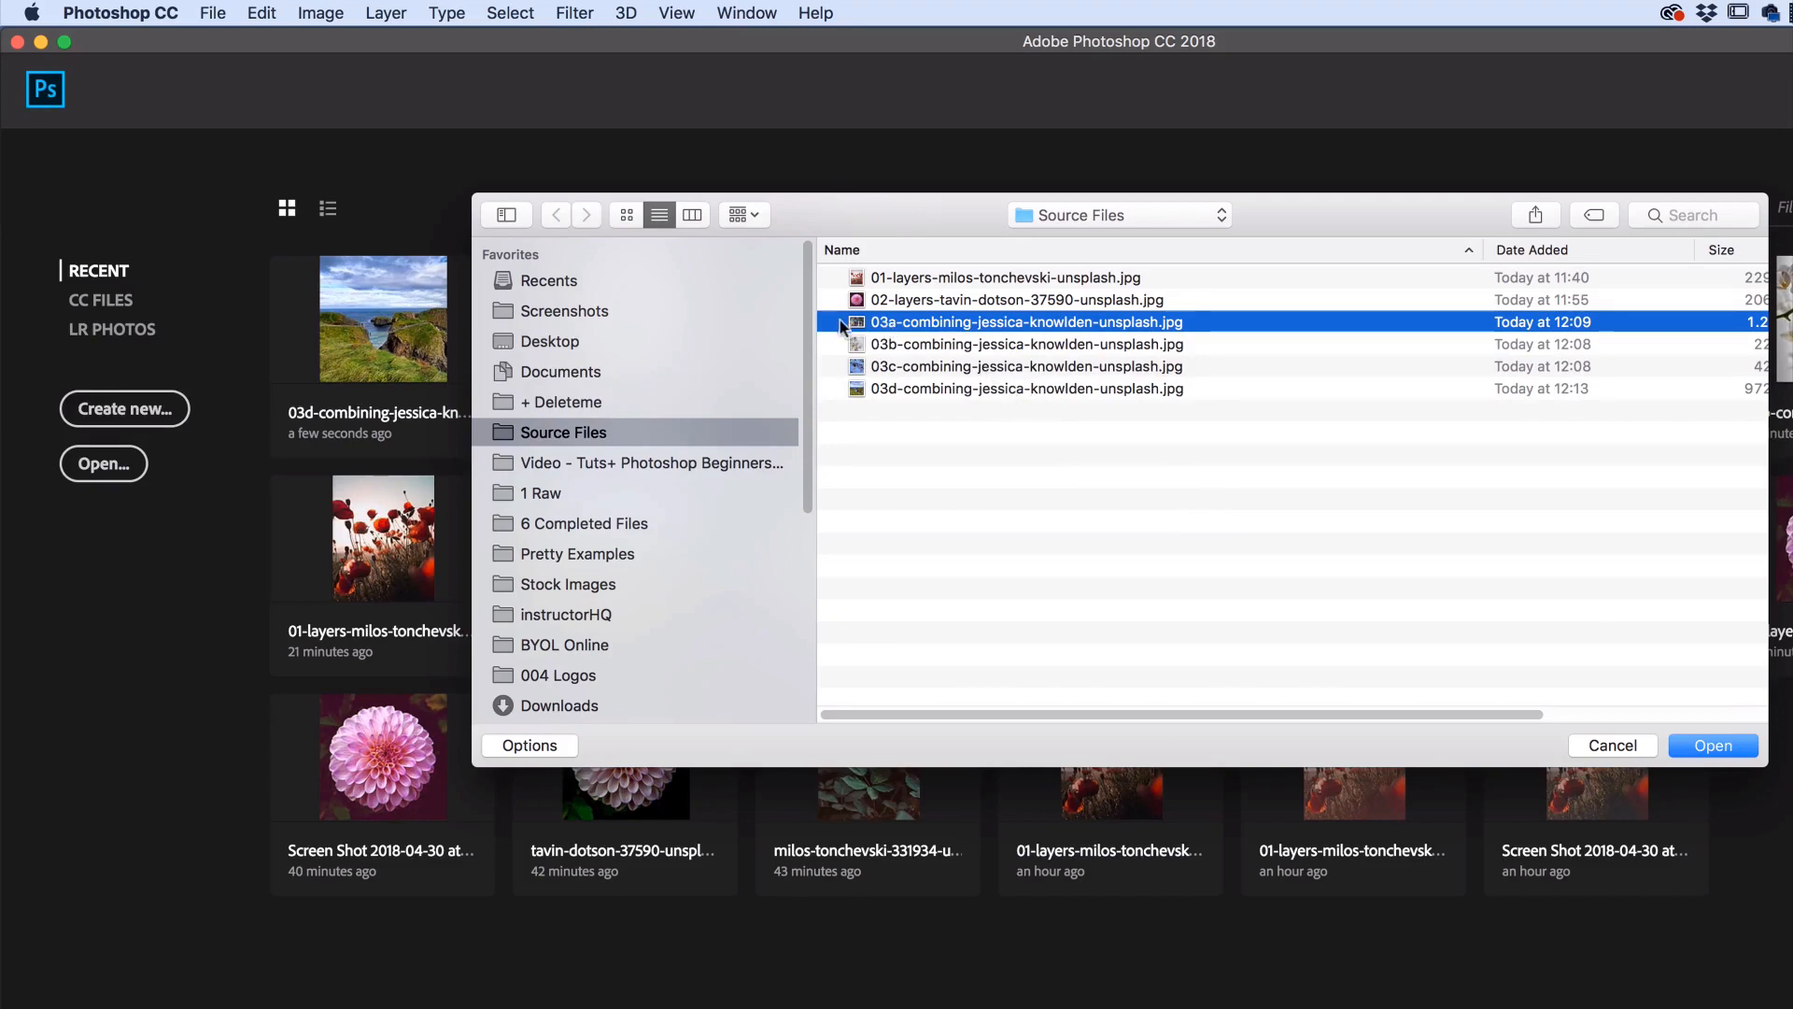
{"action": "left_click", "coordinate": [1046, 388], "text": "shift"}
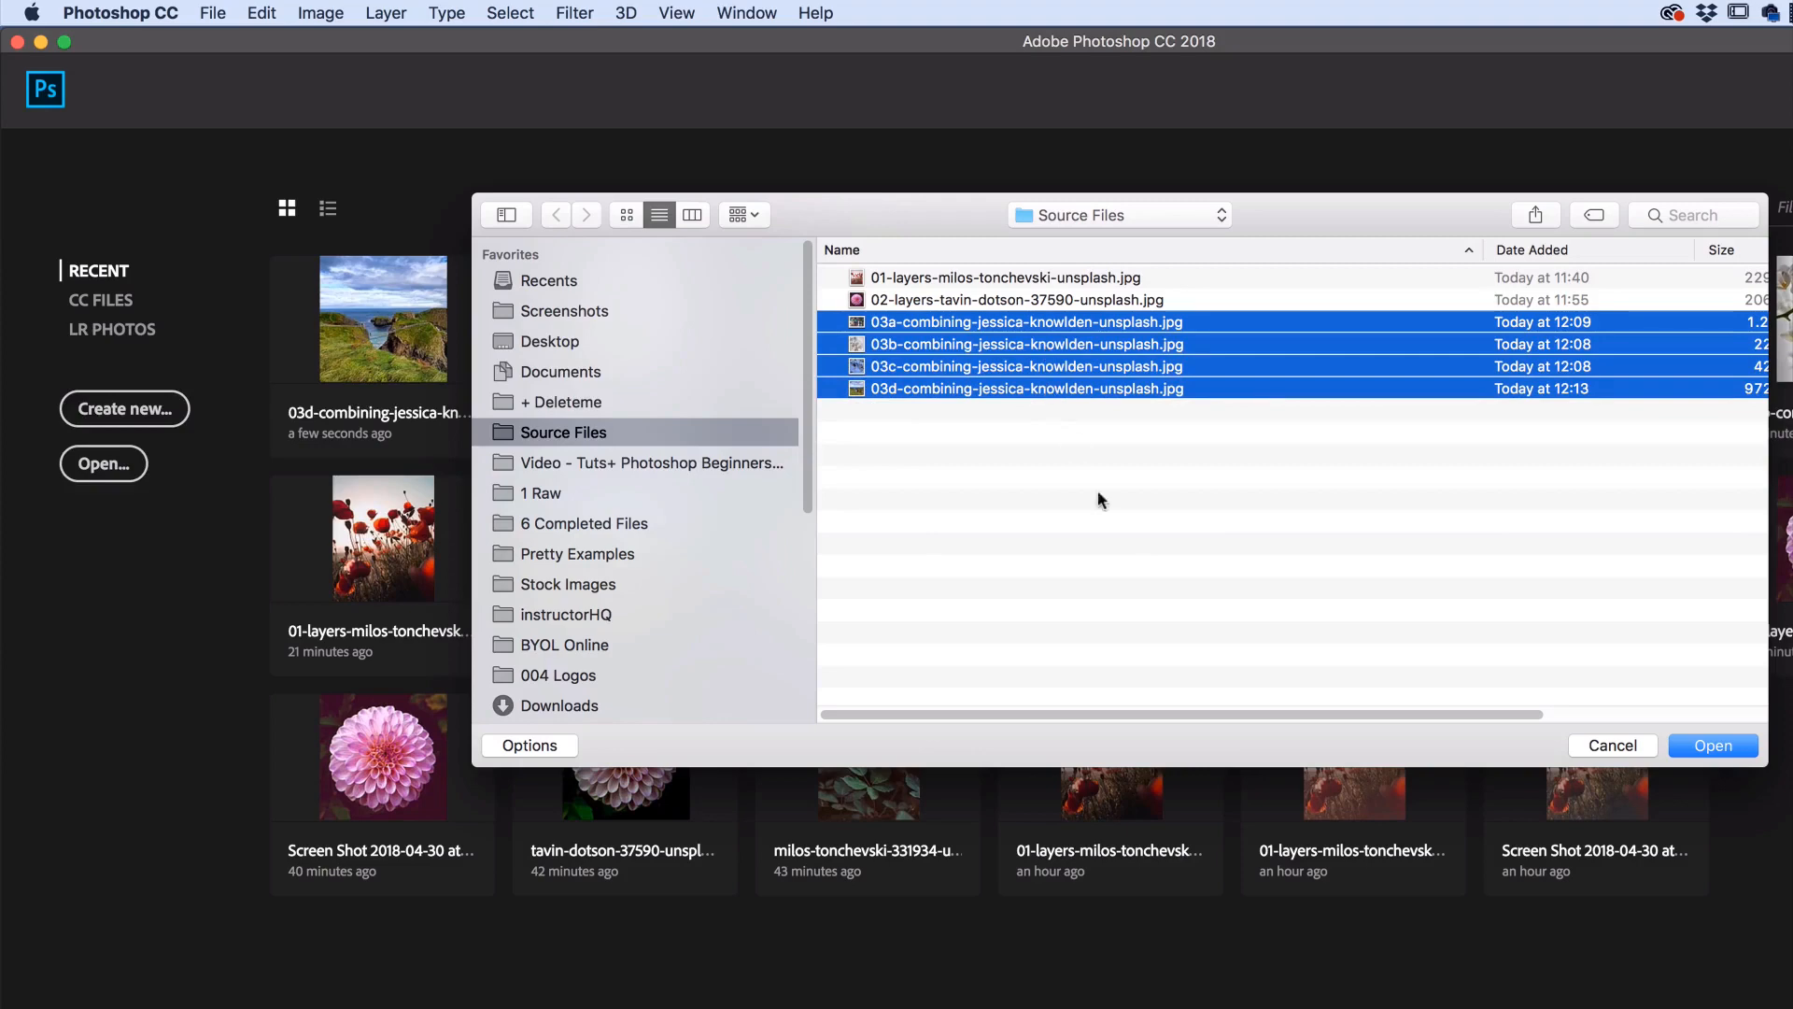
{"action": "left_click", "coordinate": [1739, 748]}
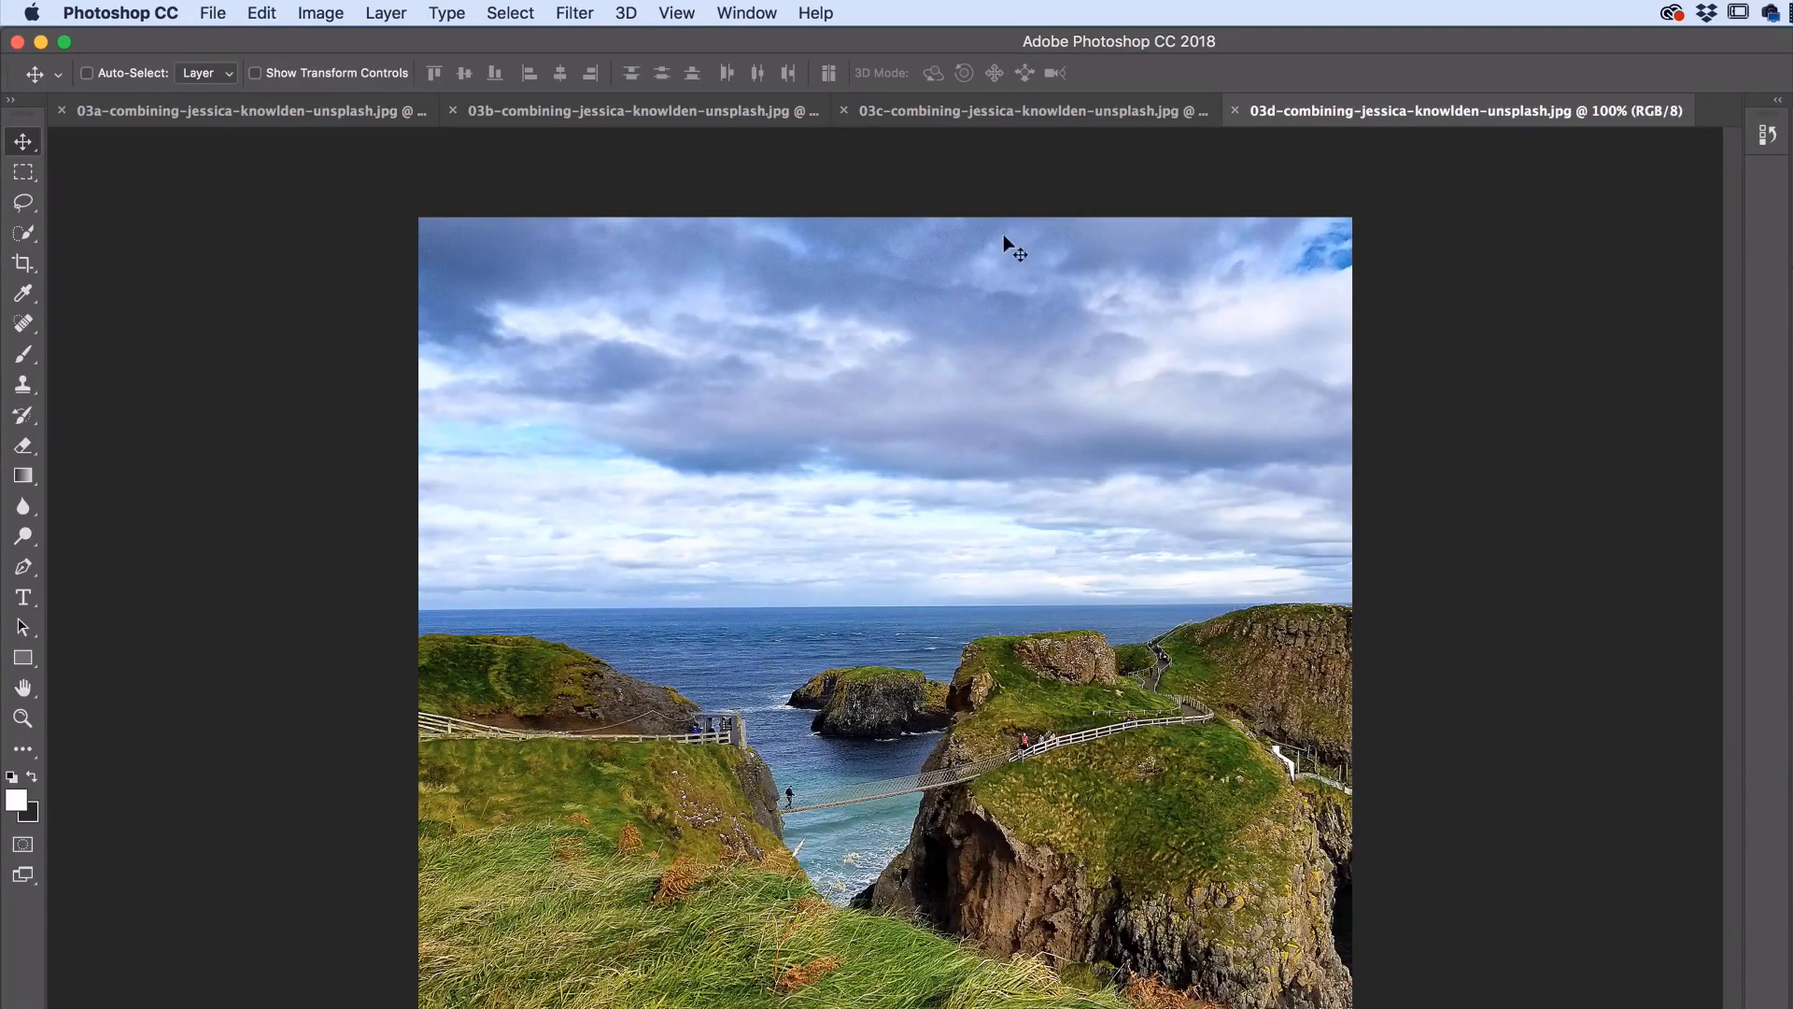
Look through the four opened images 03a, 03b, 03c and 03d one after another
{"action": "left_click", "coordinate": [238, 114]}
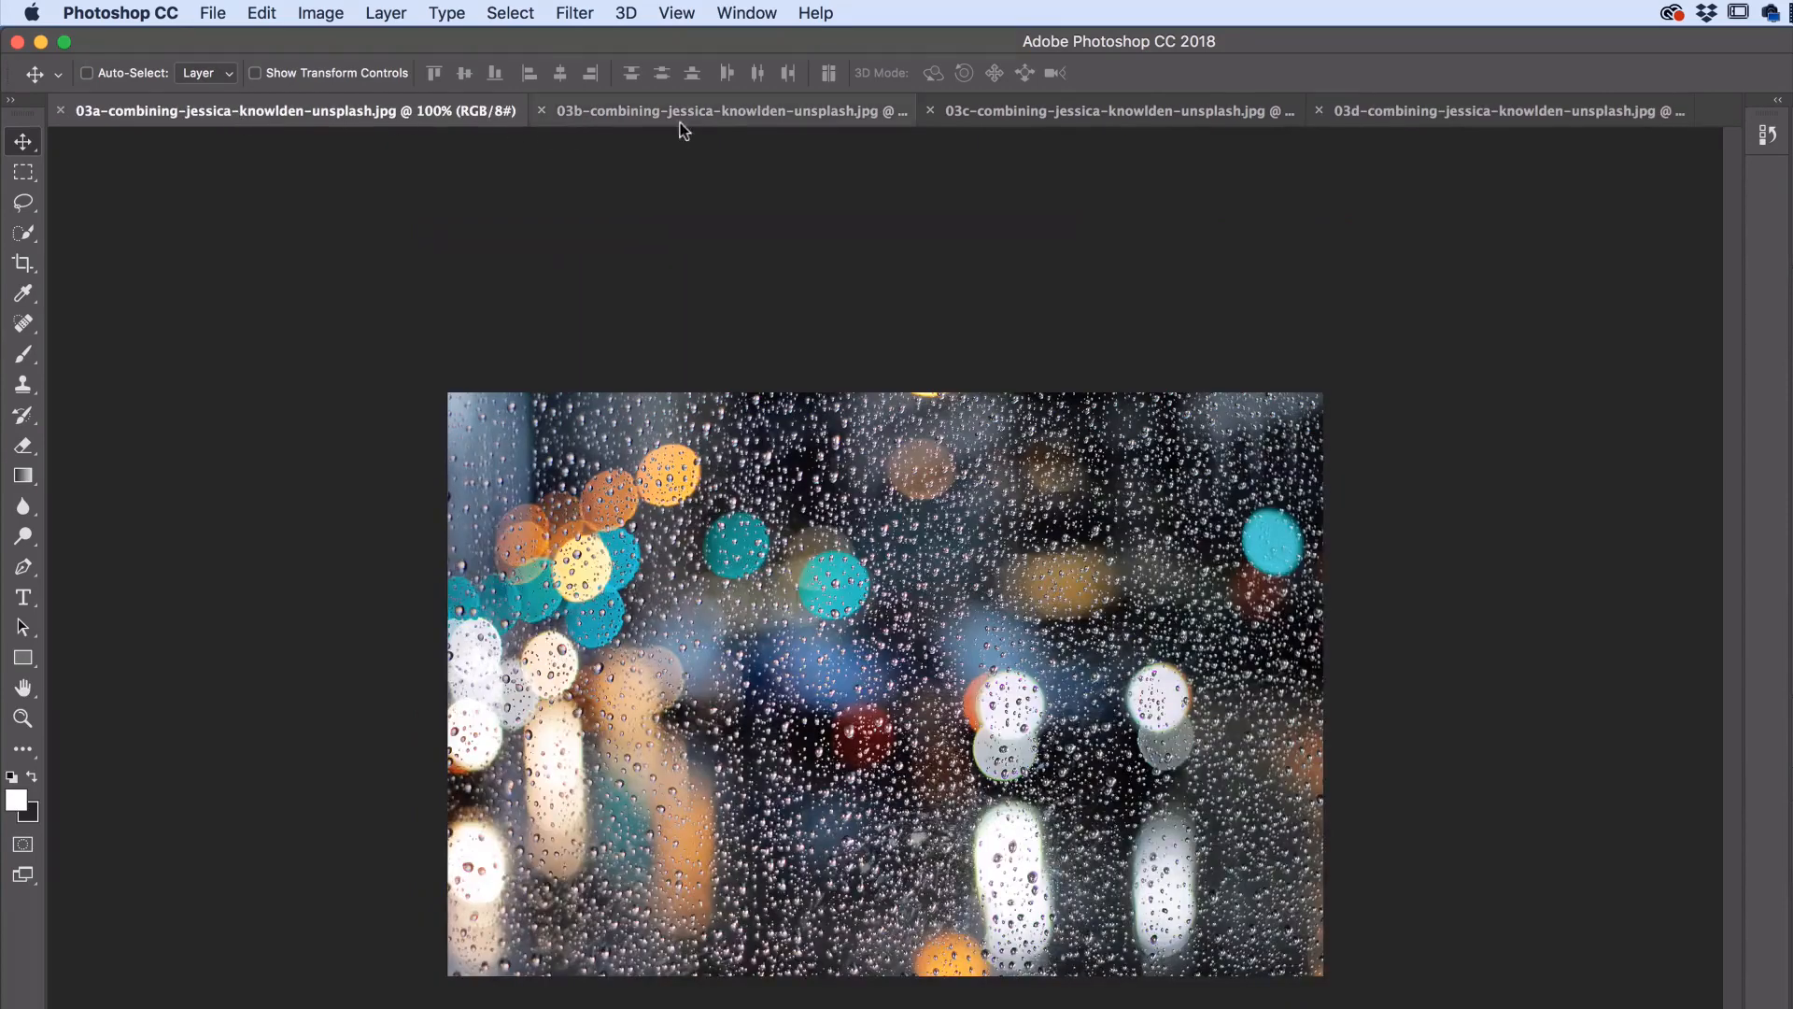
{"action": "left_click", "coordinate": [680, 114]}
{"action": "left_click", "coordinate": [1036, 115]}
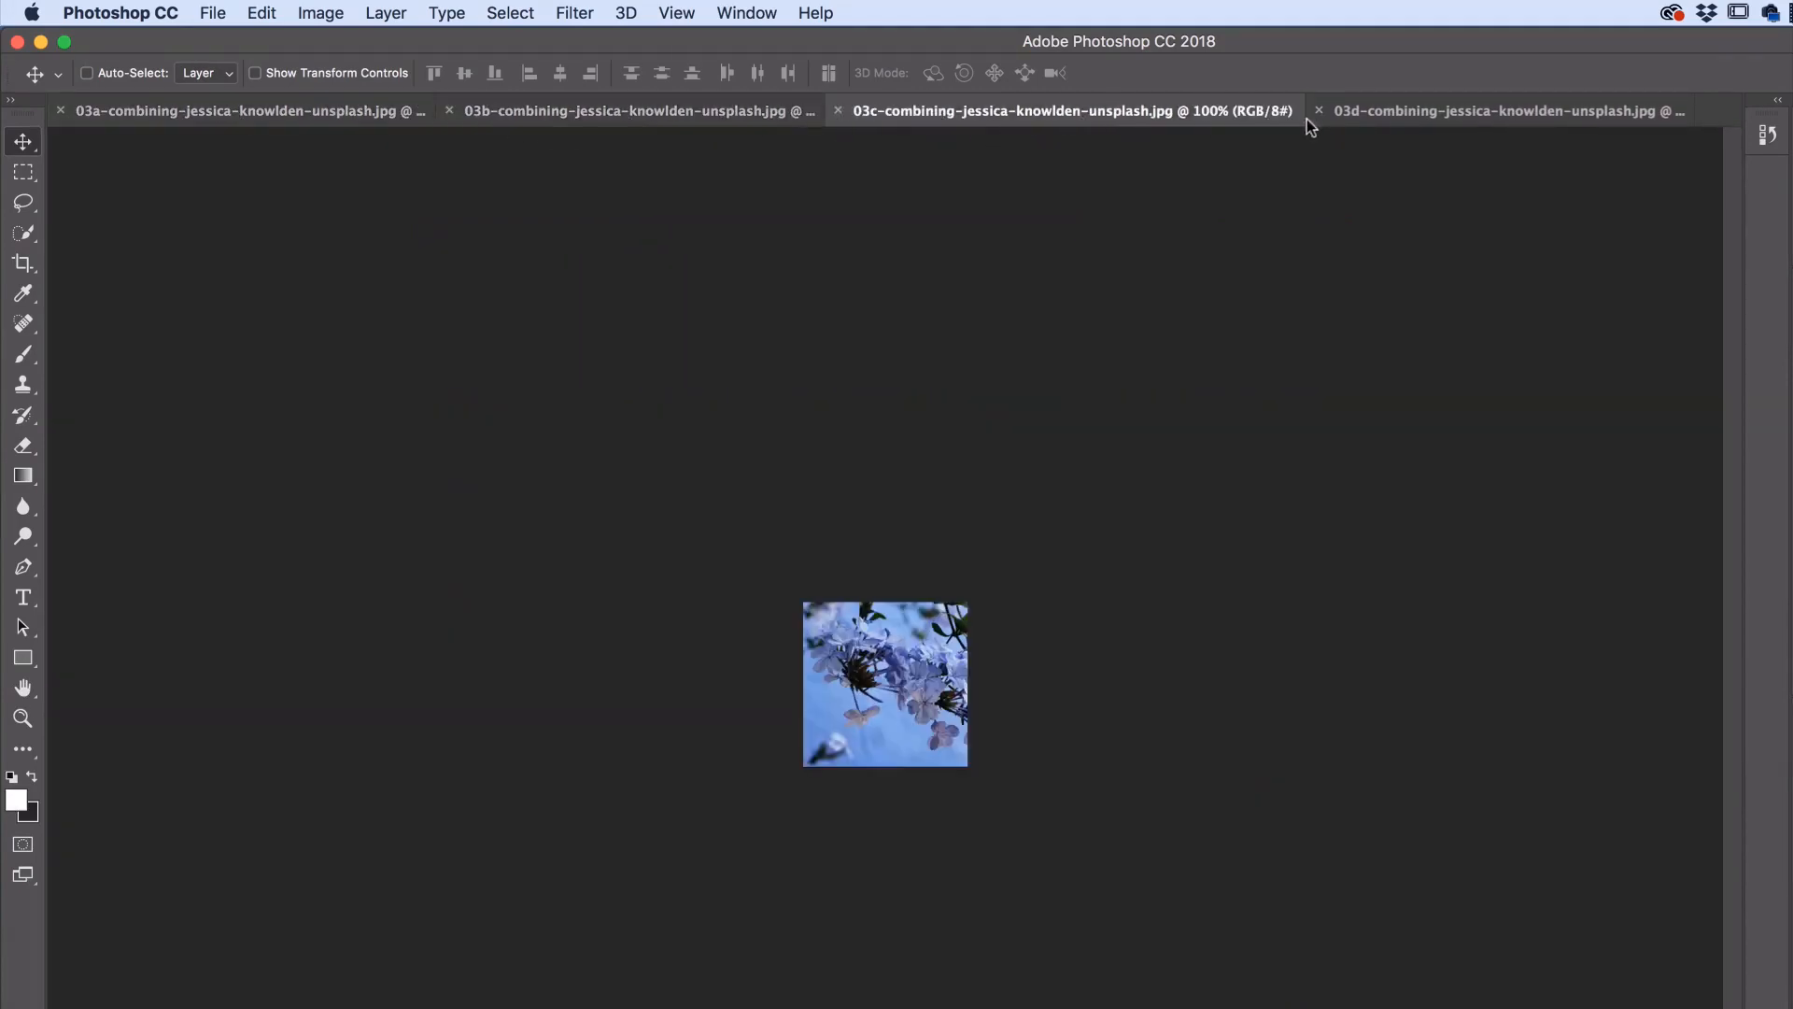
{"action": "left_click", "coordinate": [1403, 110]}
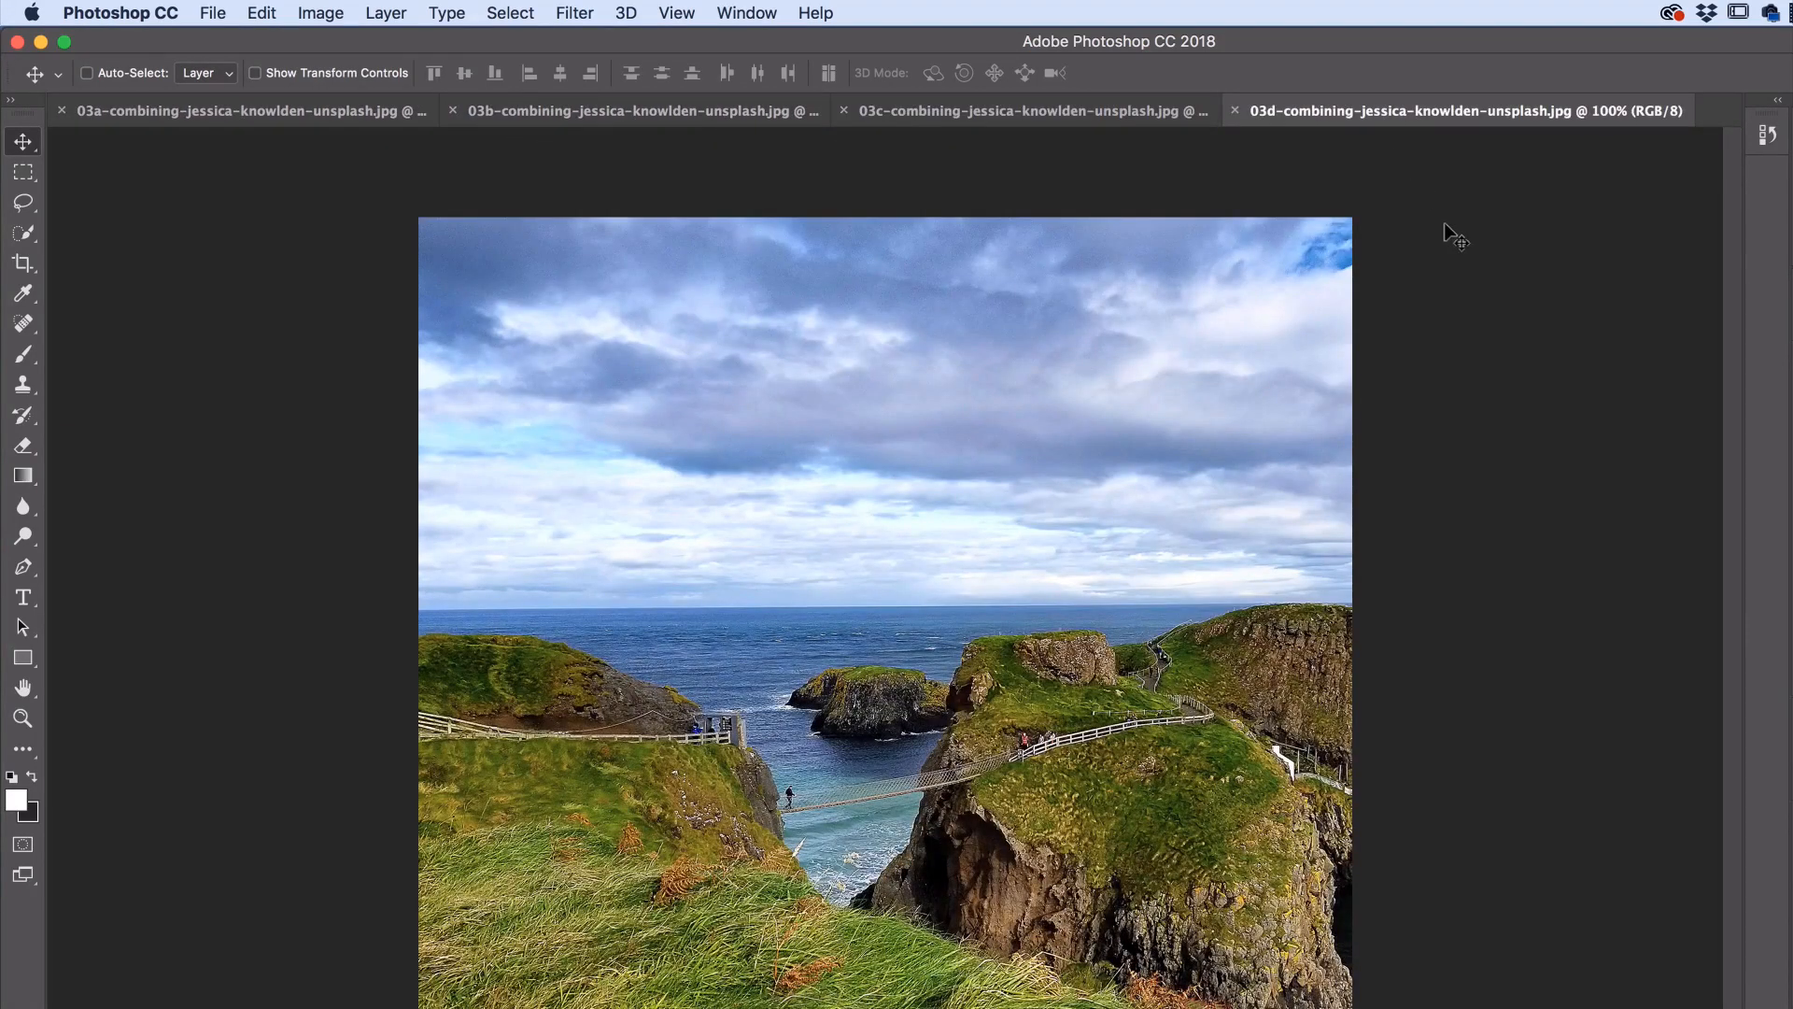
Arrange the open documents with Consolidate All to Tabs
{"action": "left_click", "coordinate": [746, 11]}
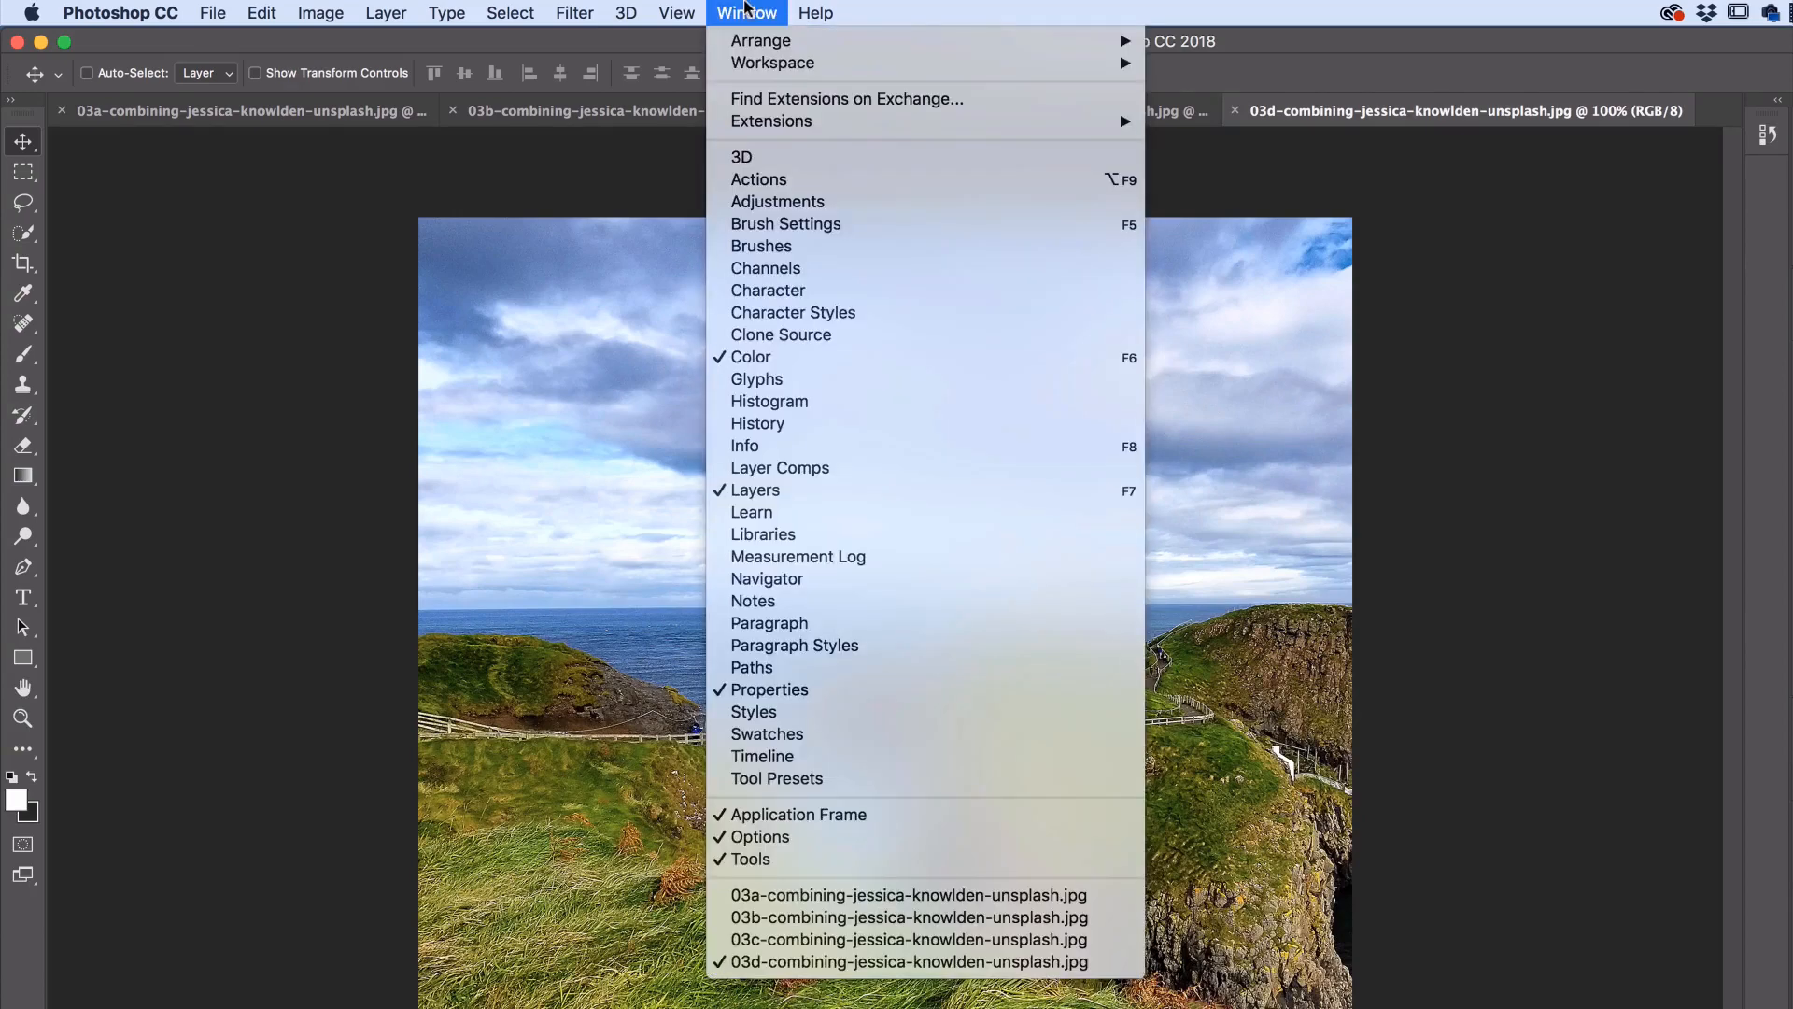
{"action": "mouse_move", "coordinate": [759, 40]}
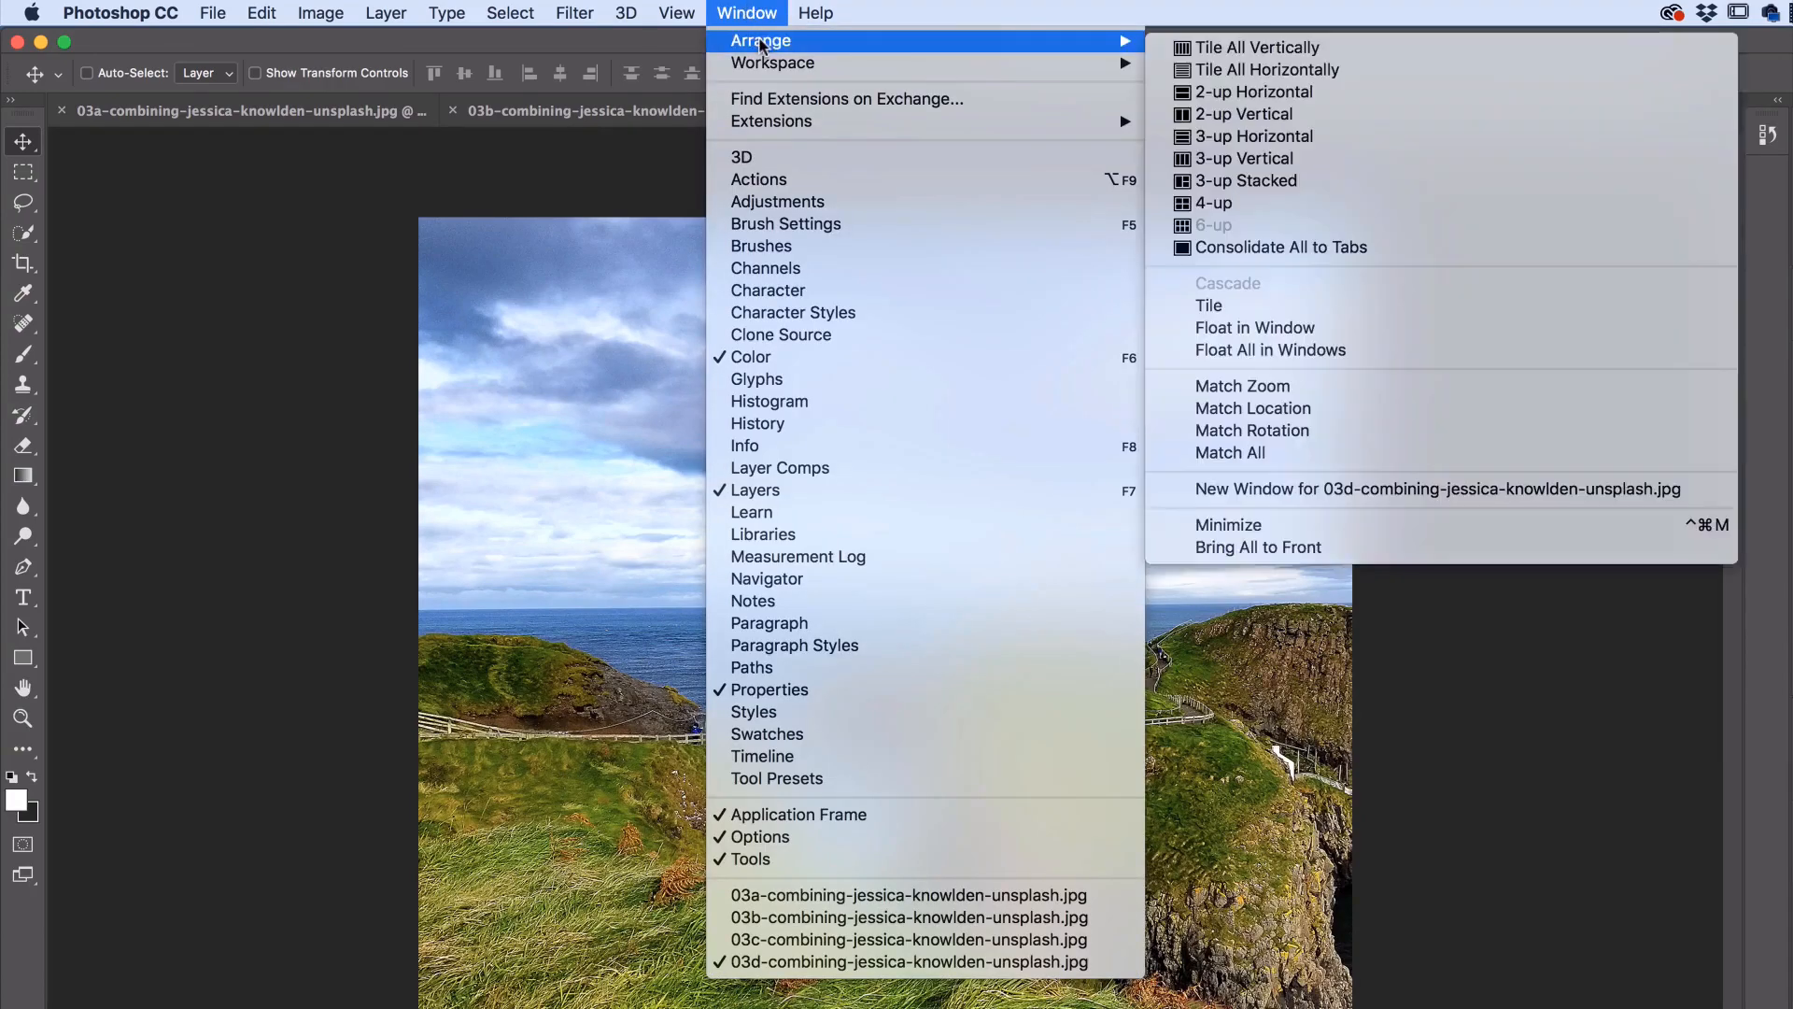
{"action": "left_click", "coordinate": [1309, 251]}
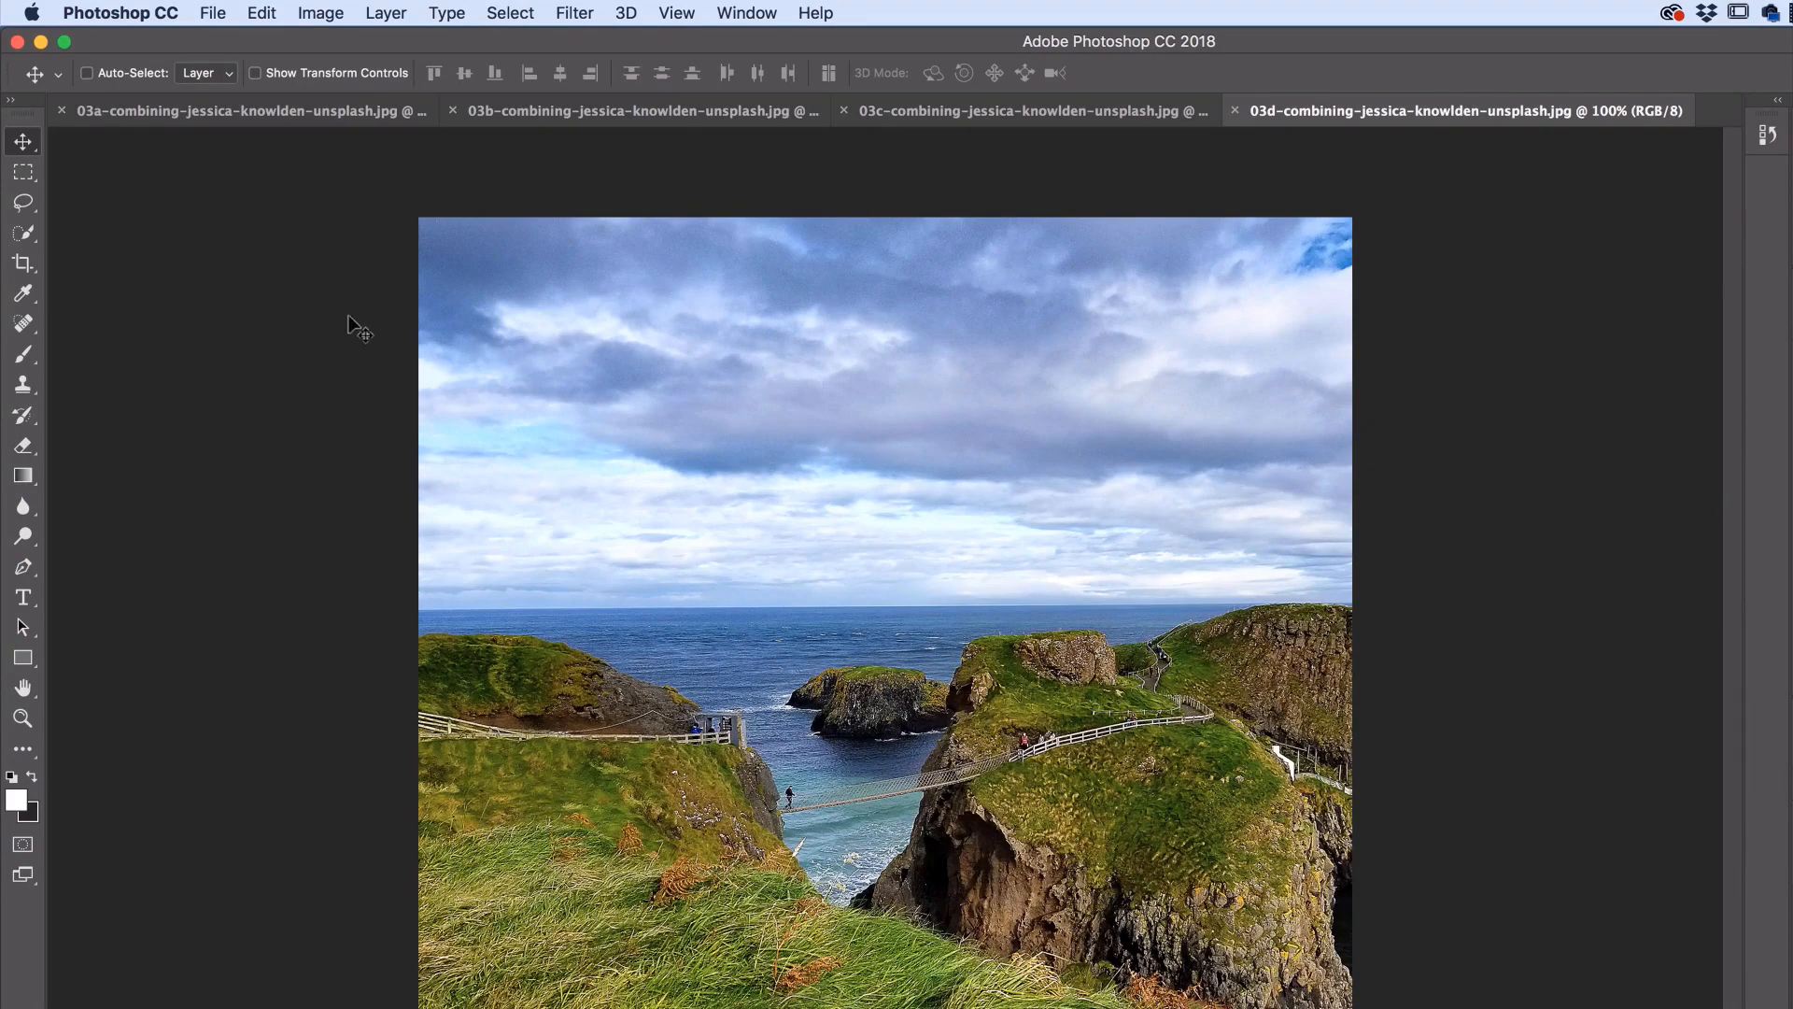
Copy the white orchid image from 03b onto the upper-right part of the 03a rainy-window image with the Move tool
{"action": "left_click", "coordinate": [220, 114]}
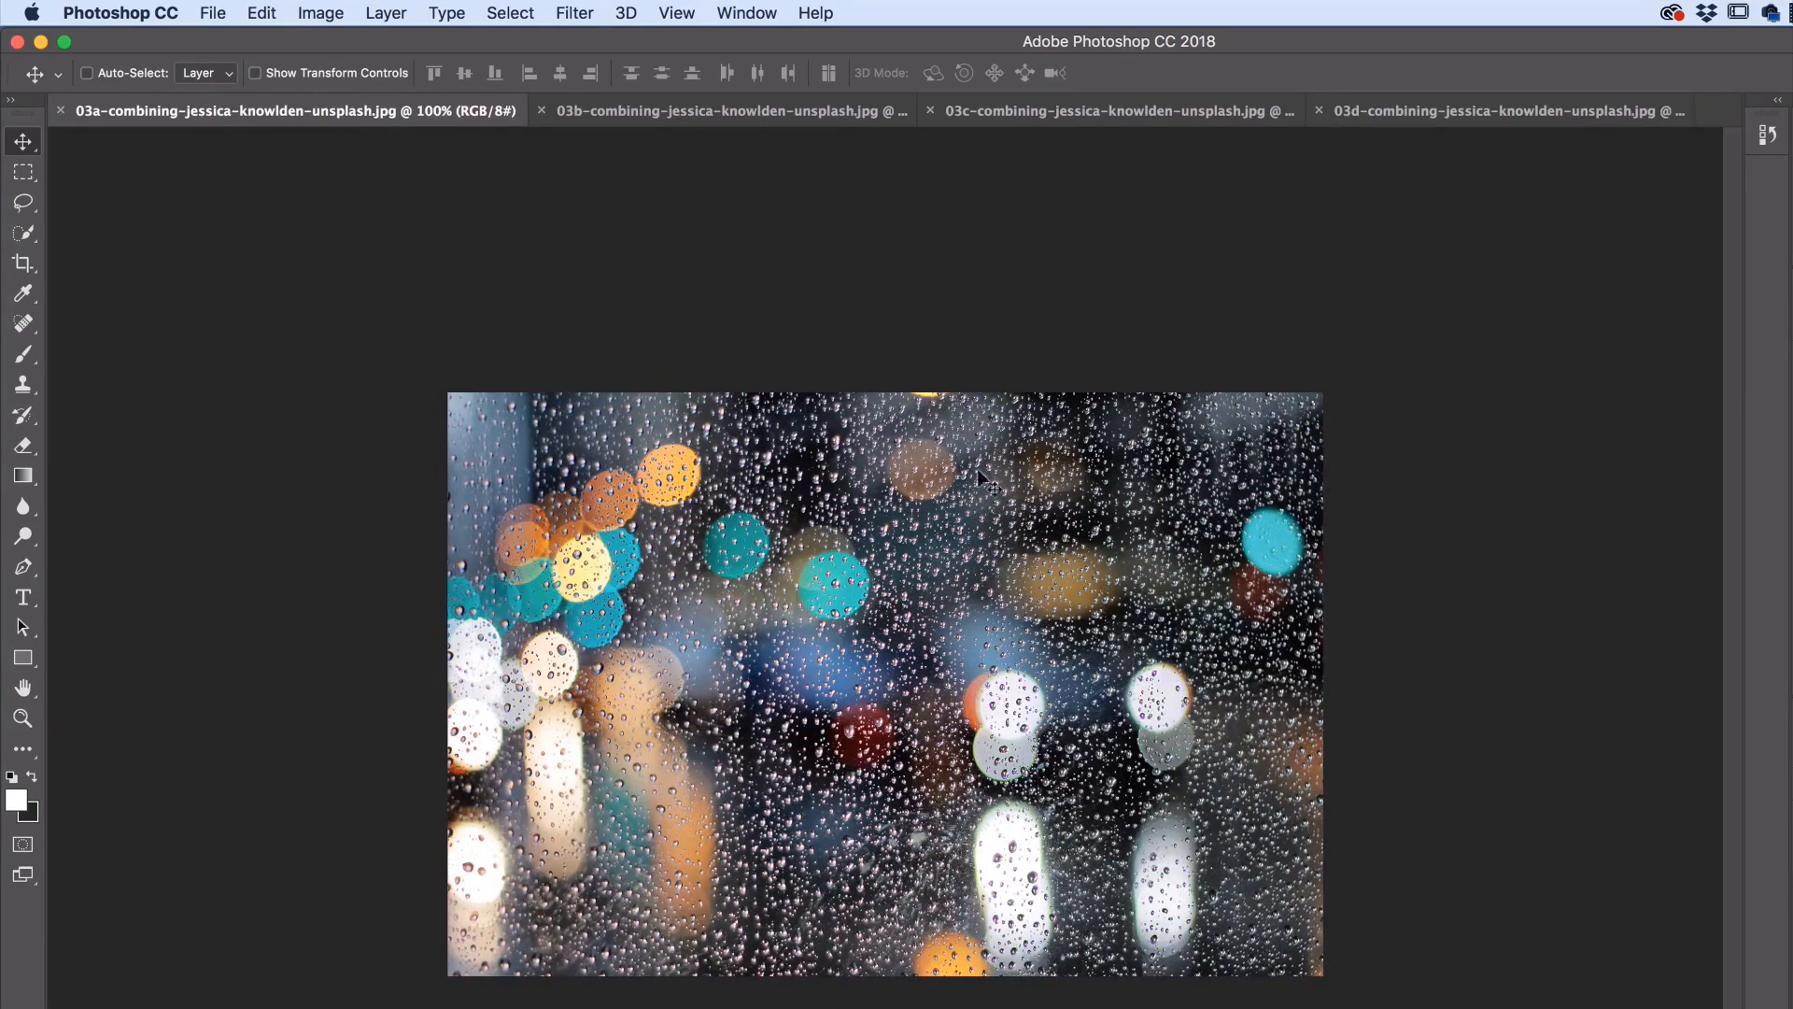
{"action": "left_click", "coordinate": [667, 114]}
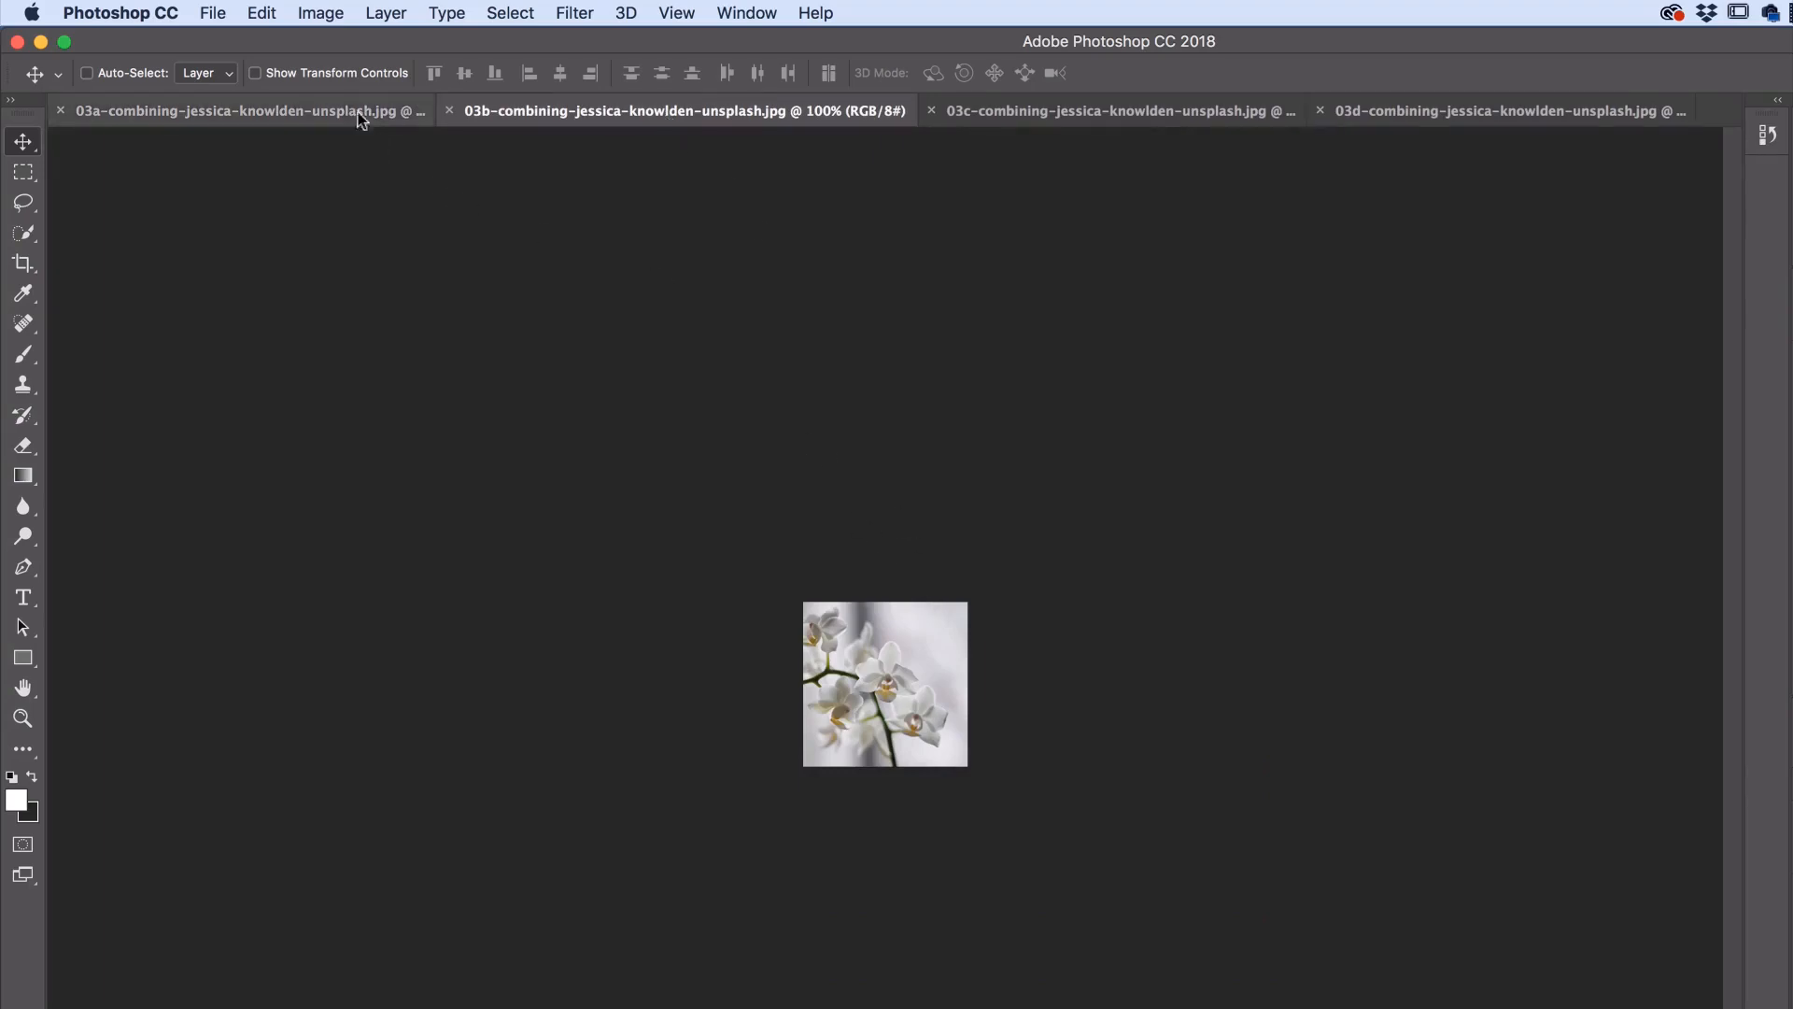
{"action": "left_click", "coordinate": [364, 111]}
{"action": "left_click", "coordinate": [626, 110]}
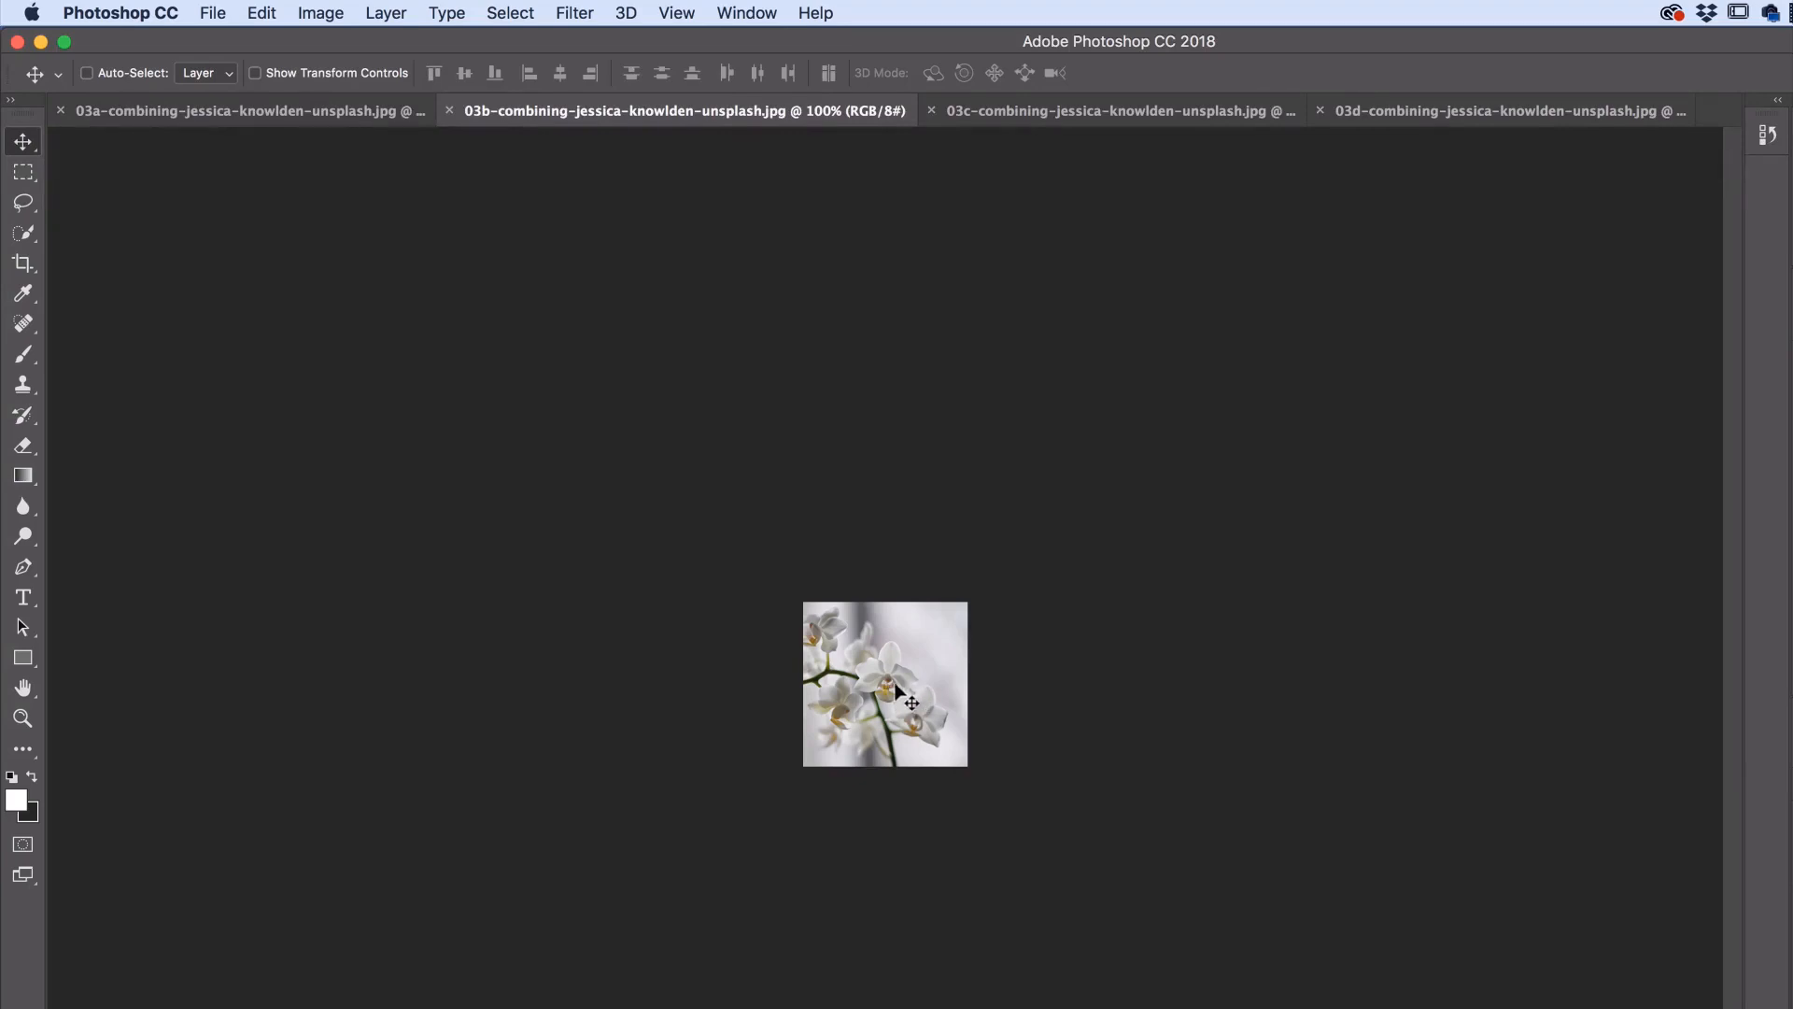
{"action": "left_click_drag", "start_coordinate": [894, 696], "coordinate": [297, 119]}
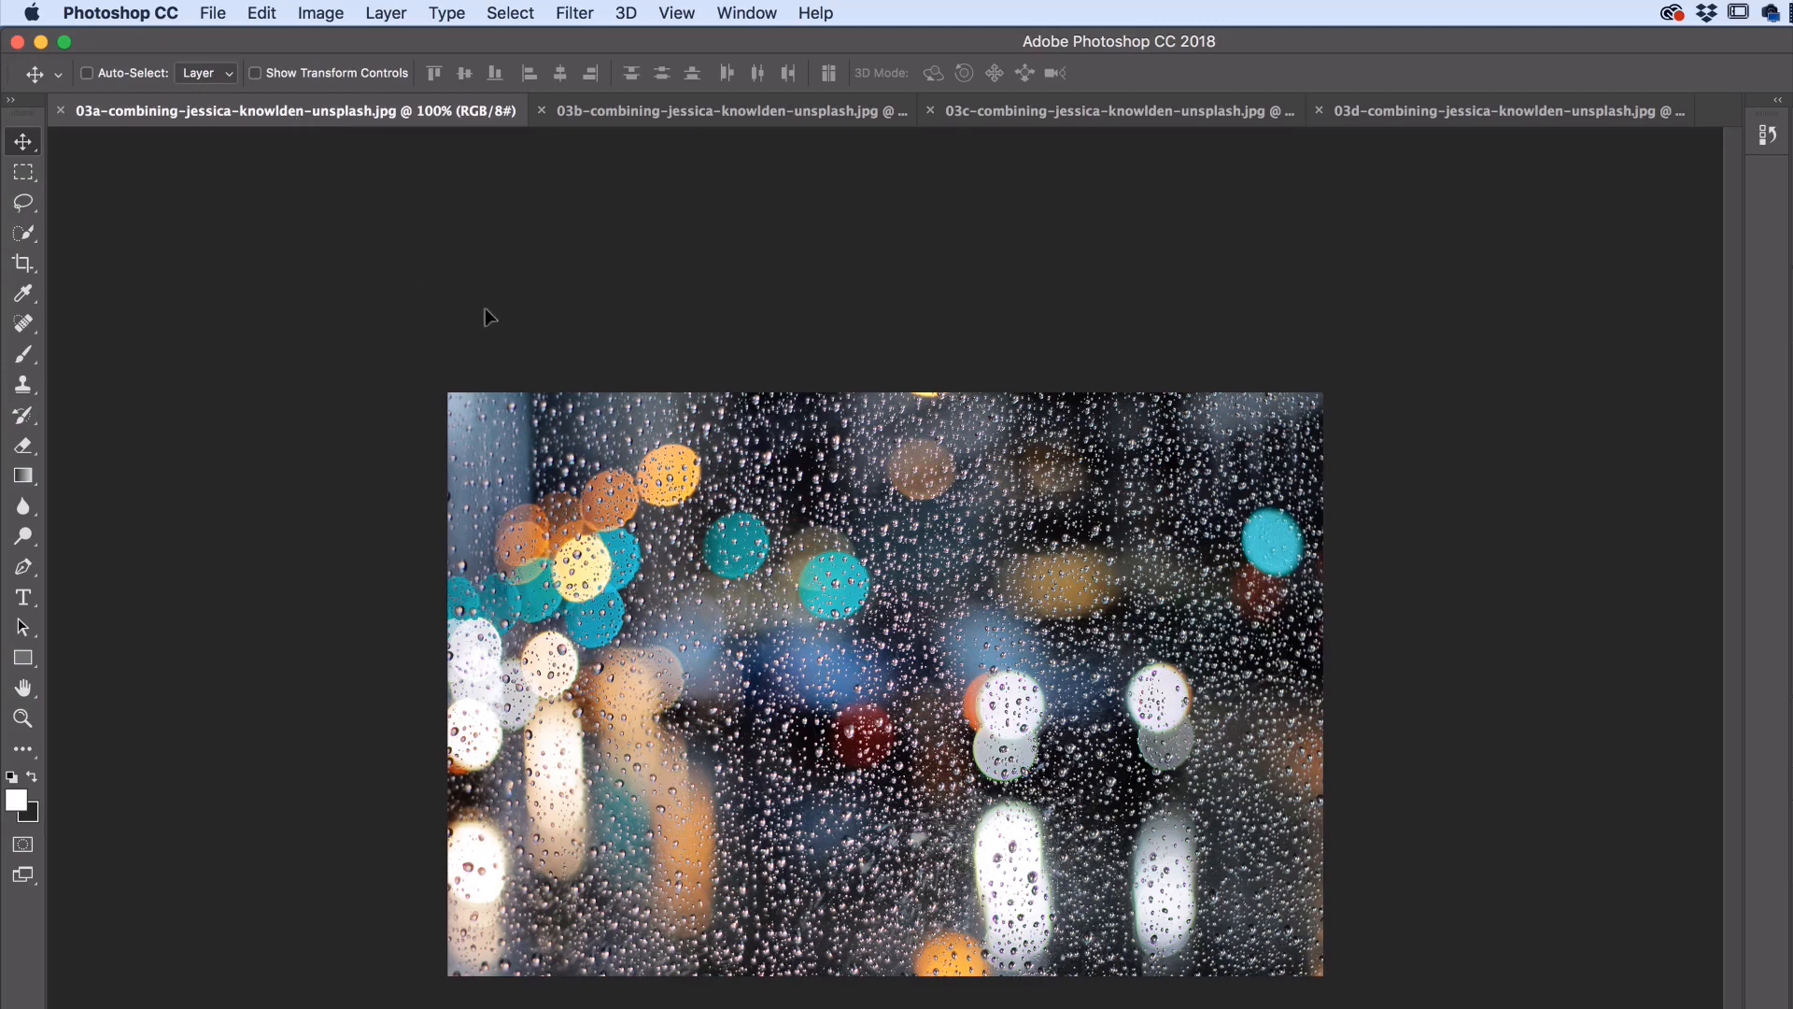
{"action": "left_click_drag", "start_coordinate": [485, 308], "coordinate": [1185, 511]}
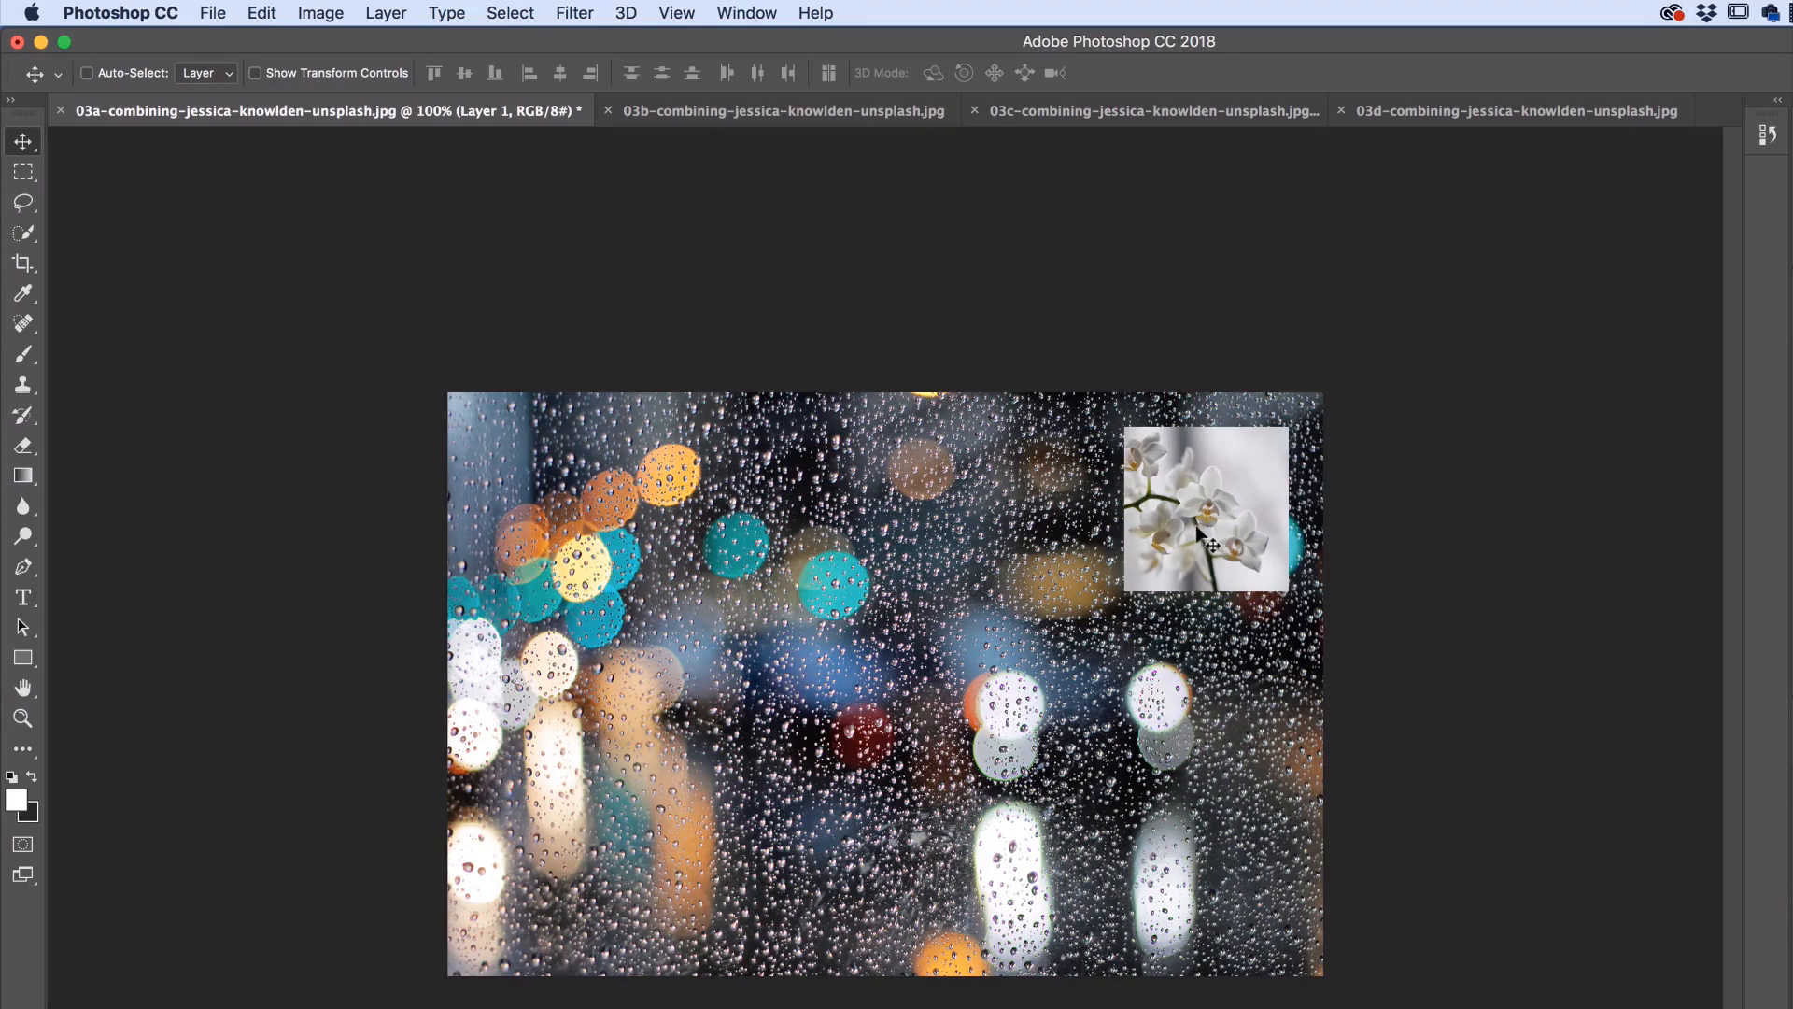
Step backward twice in 03a to undo the orchid's repositioning and its placement
{"action": "left_click", "coordinate": [267, 12]}
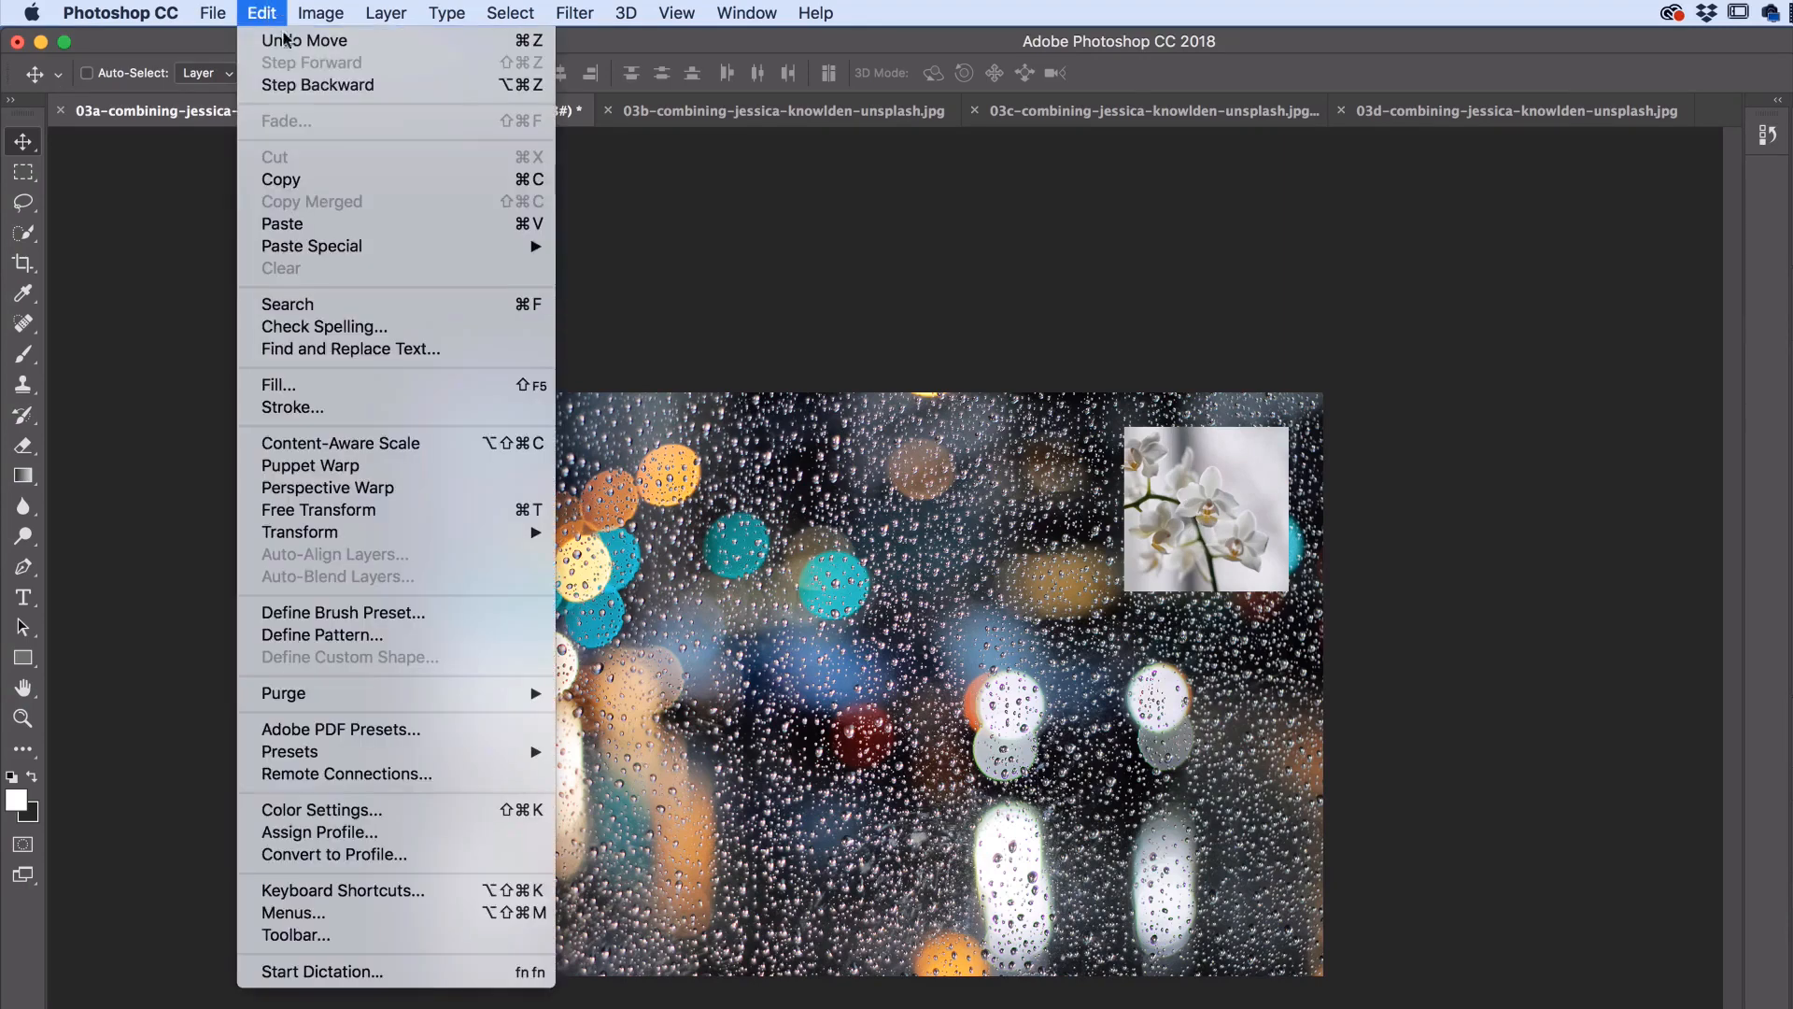
{"action": "left_click", "coordinate": [269, 83]}
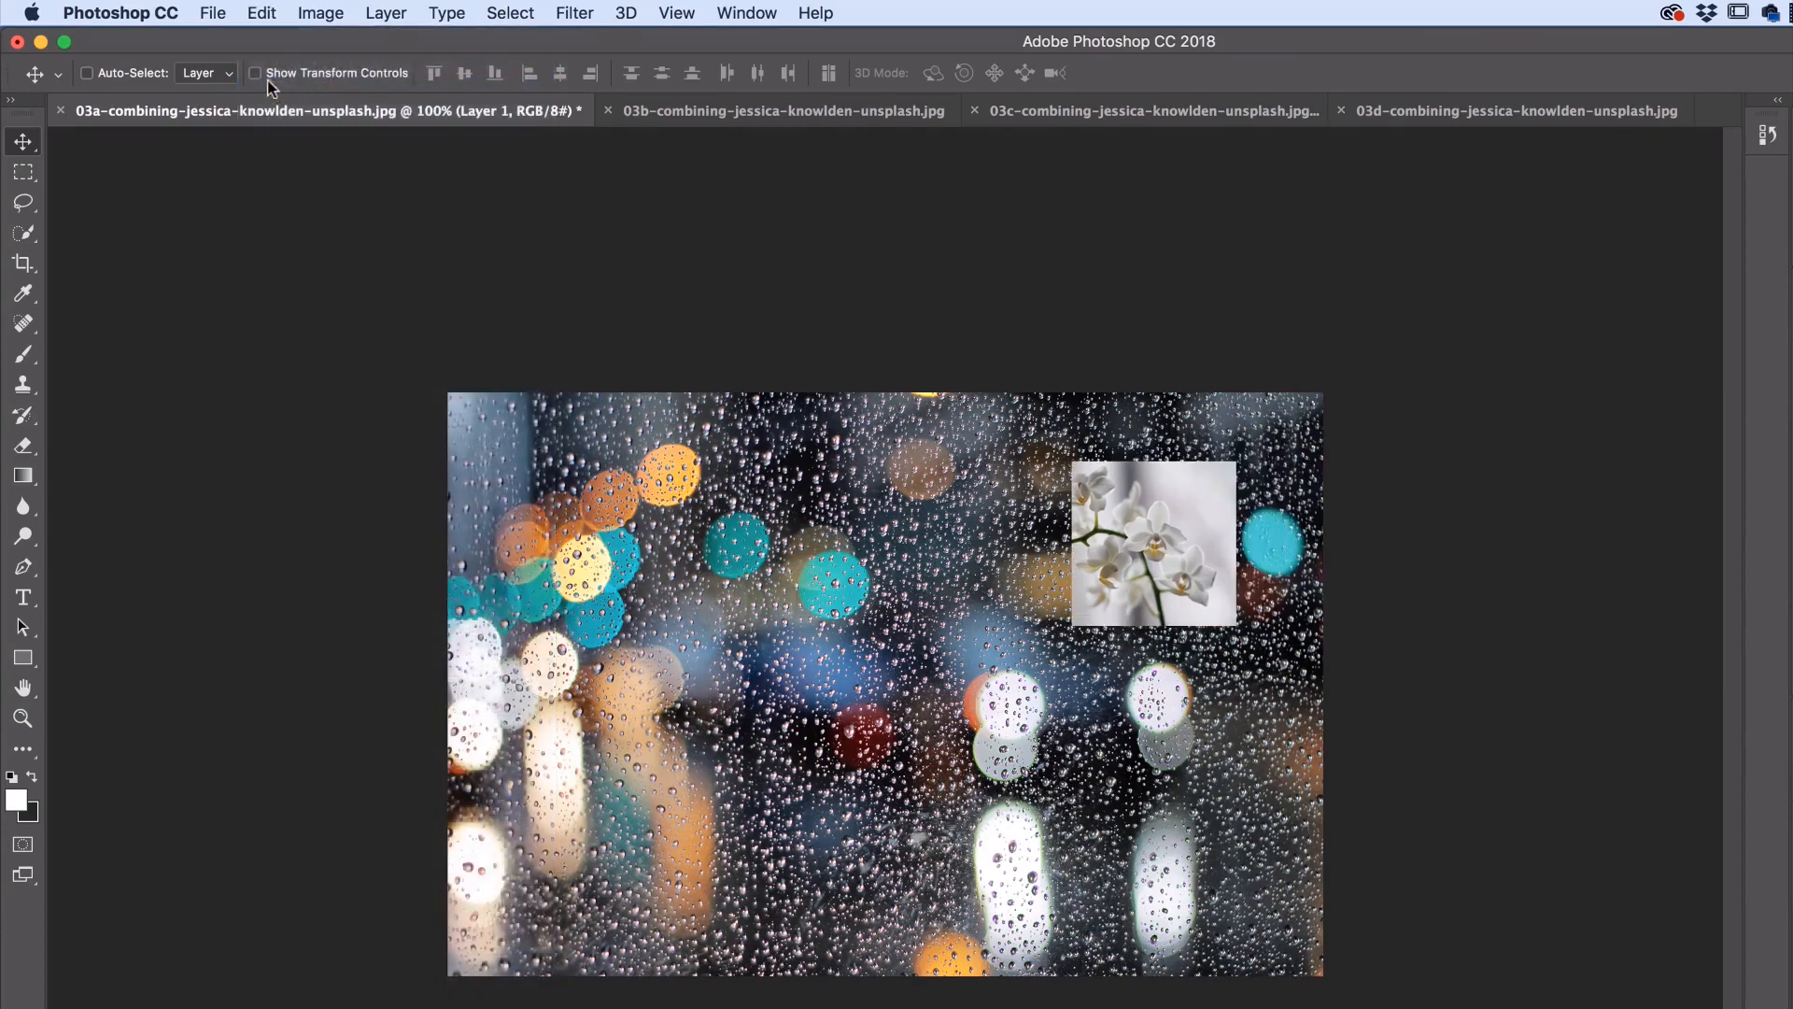
{"action": "left_click", "coordinate": [266, 13]}
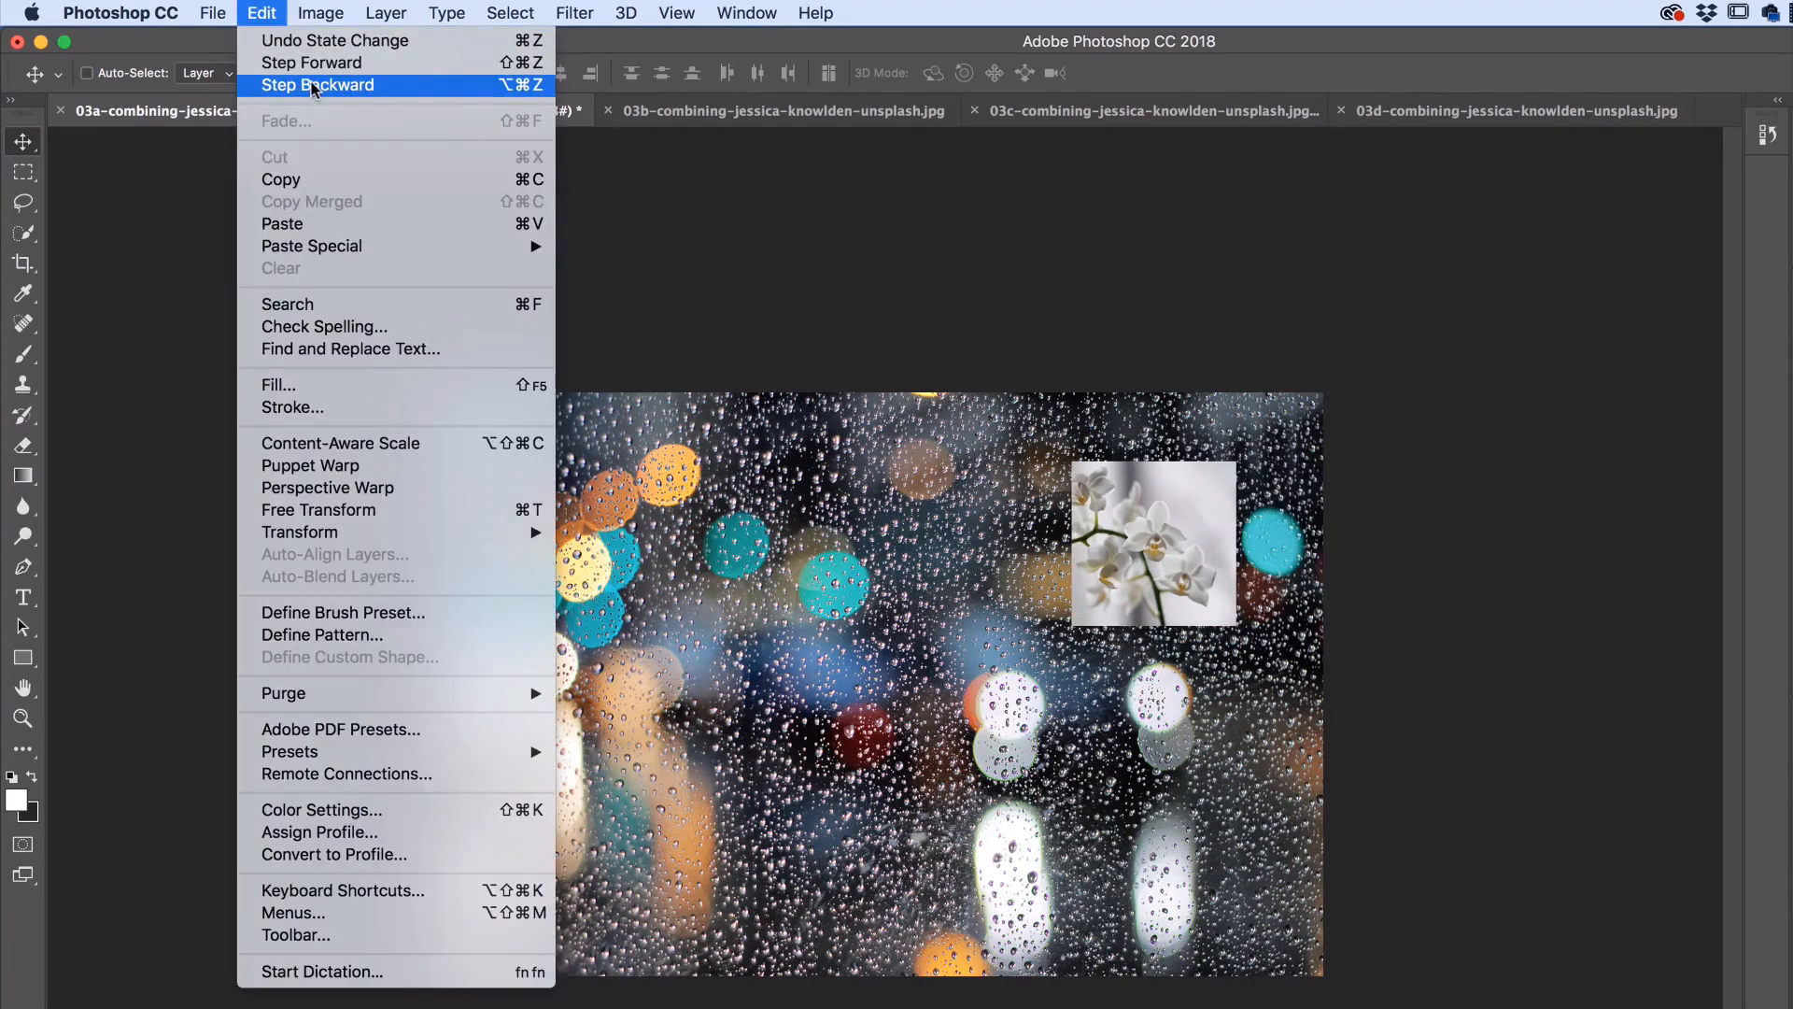
{"action": "left_click", "coordinate": [314, 86]}
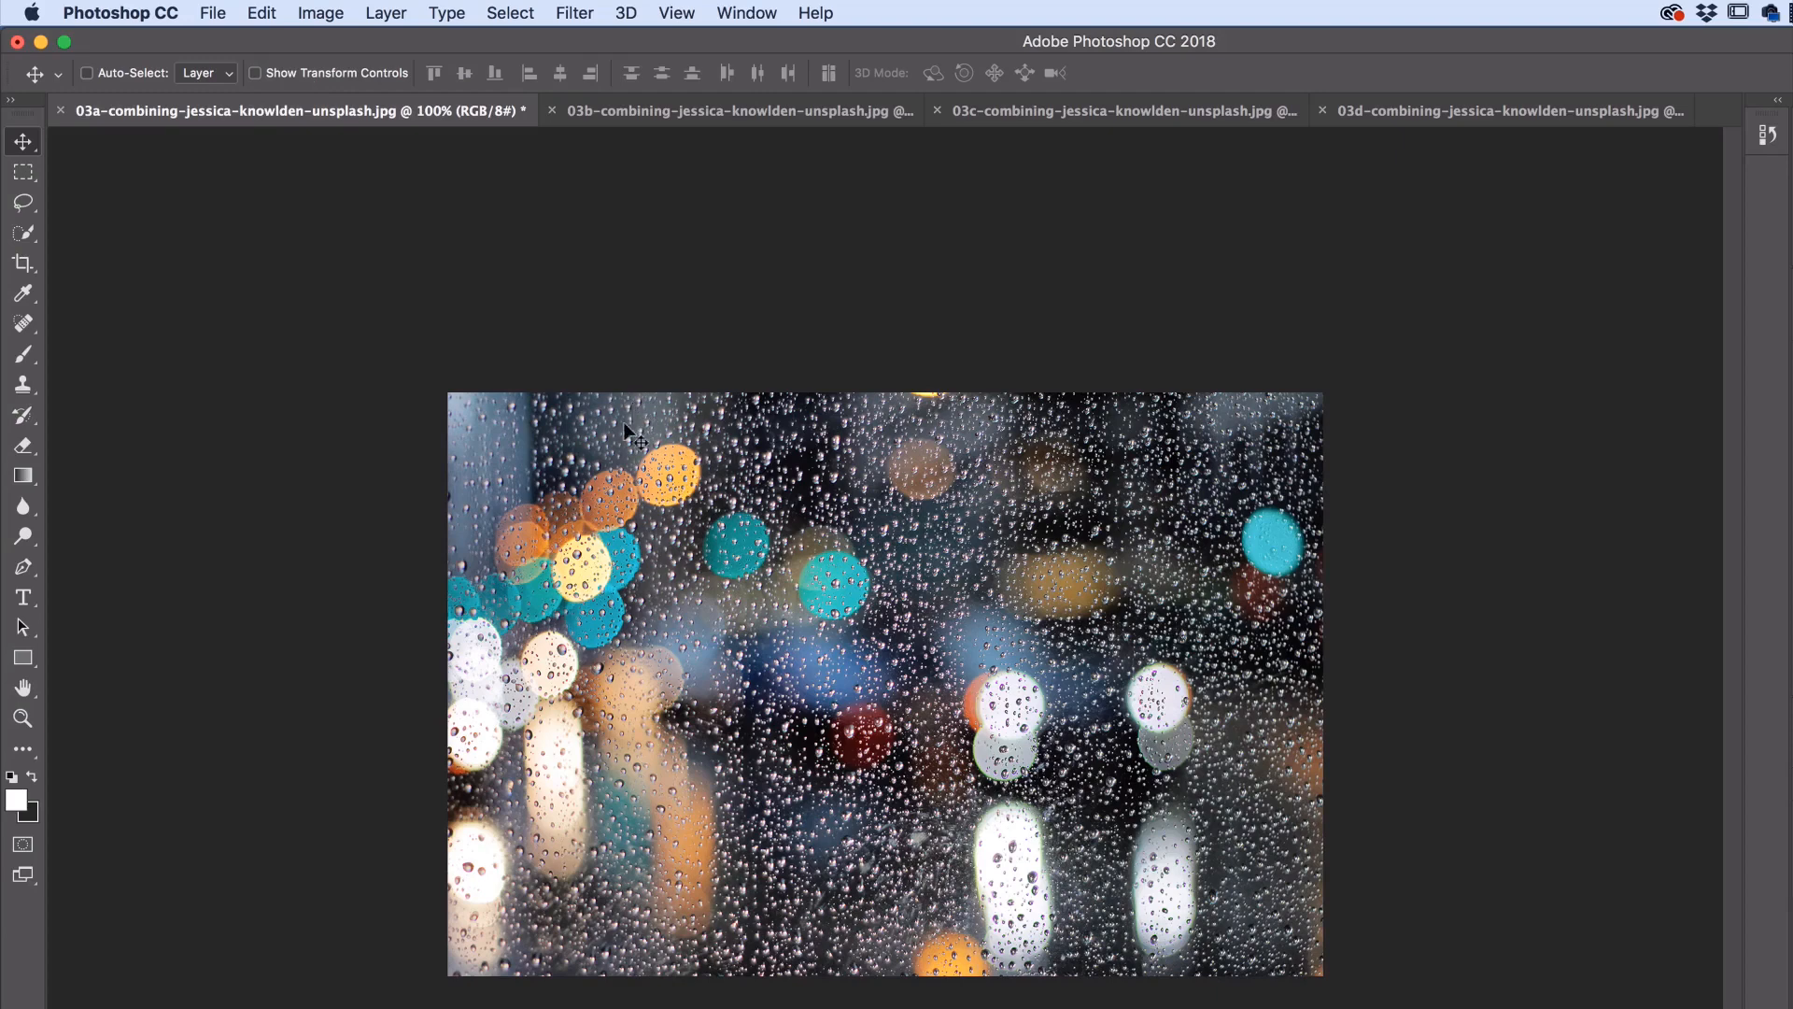
Copy the 03b orchid image onto the upper-right part of 03a and the 03c blue flower image directly below it
{"action": "left_click", "coordinate": [704, 114]}
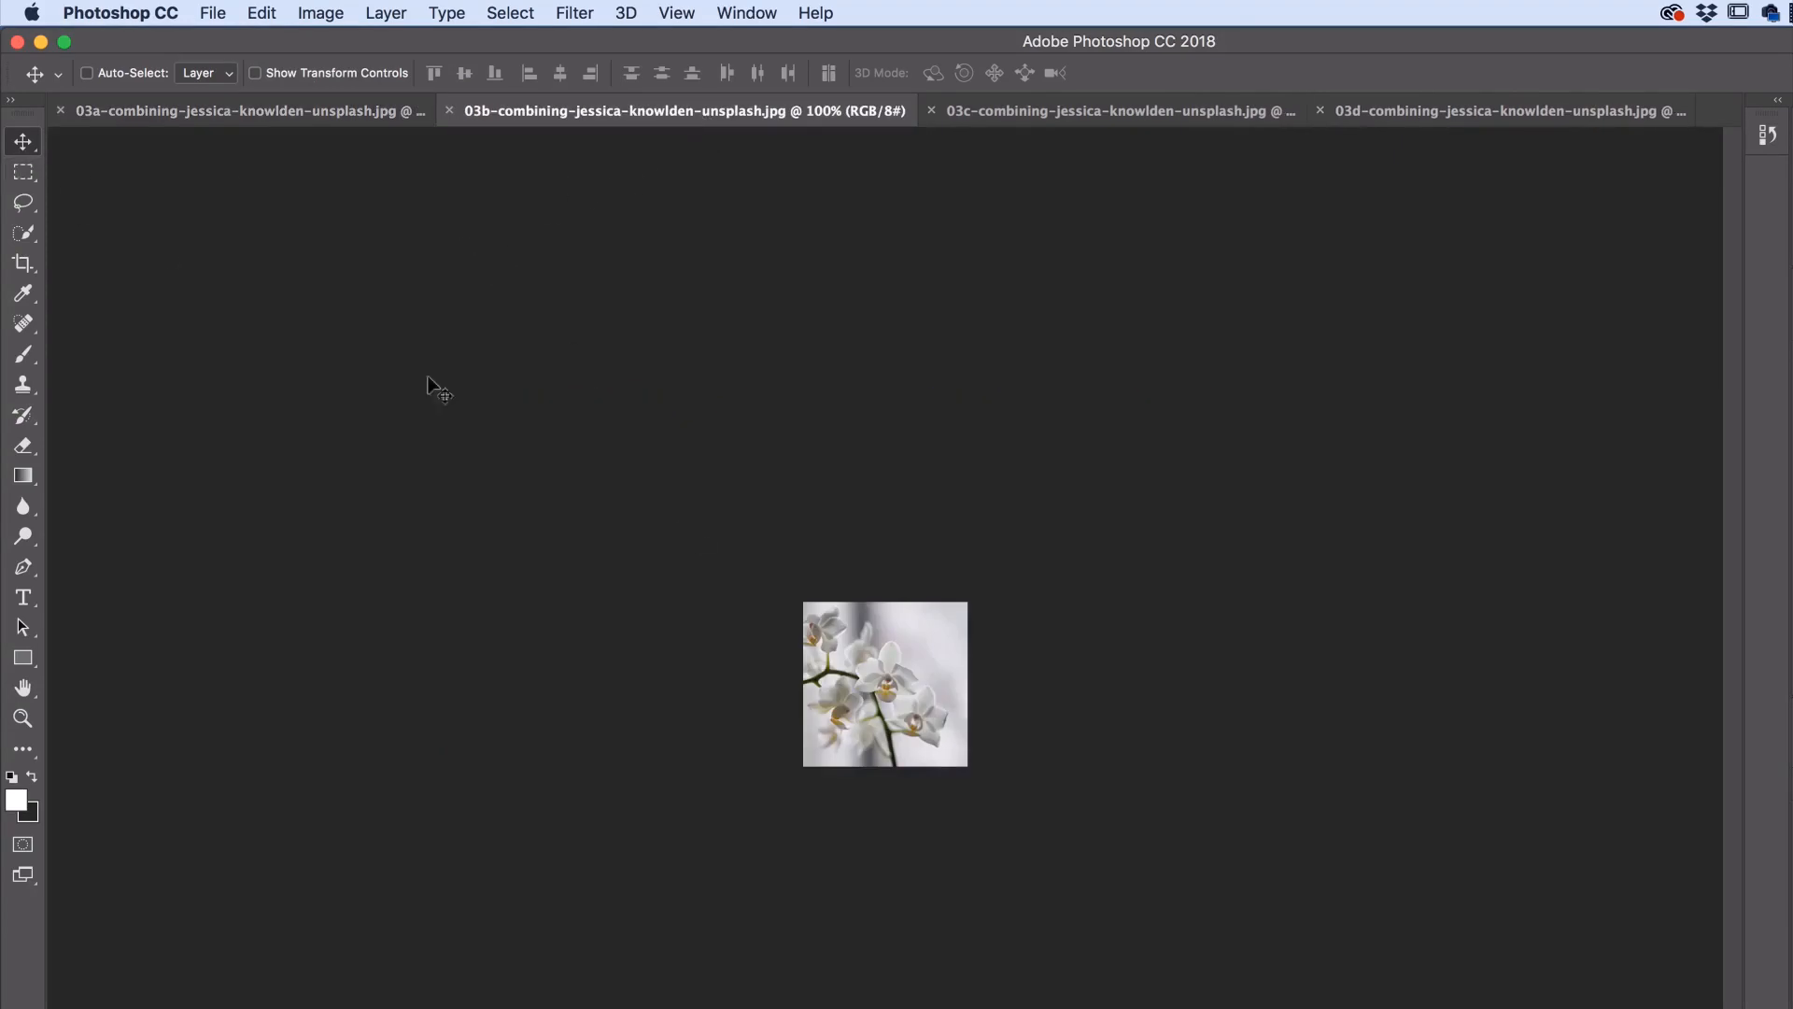
{"action": "left_click_drag", "start_coordinate": [912, 712], "coordinate": [1213, 532]}
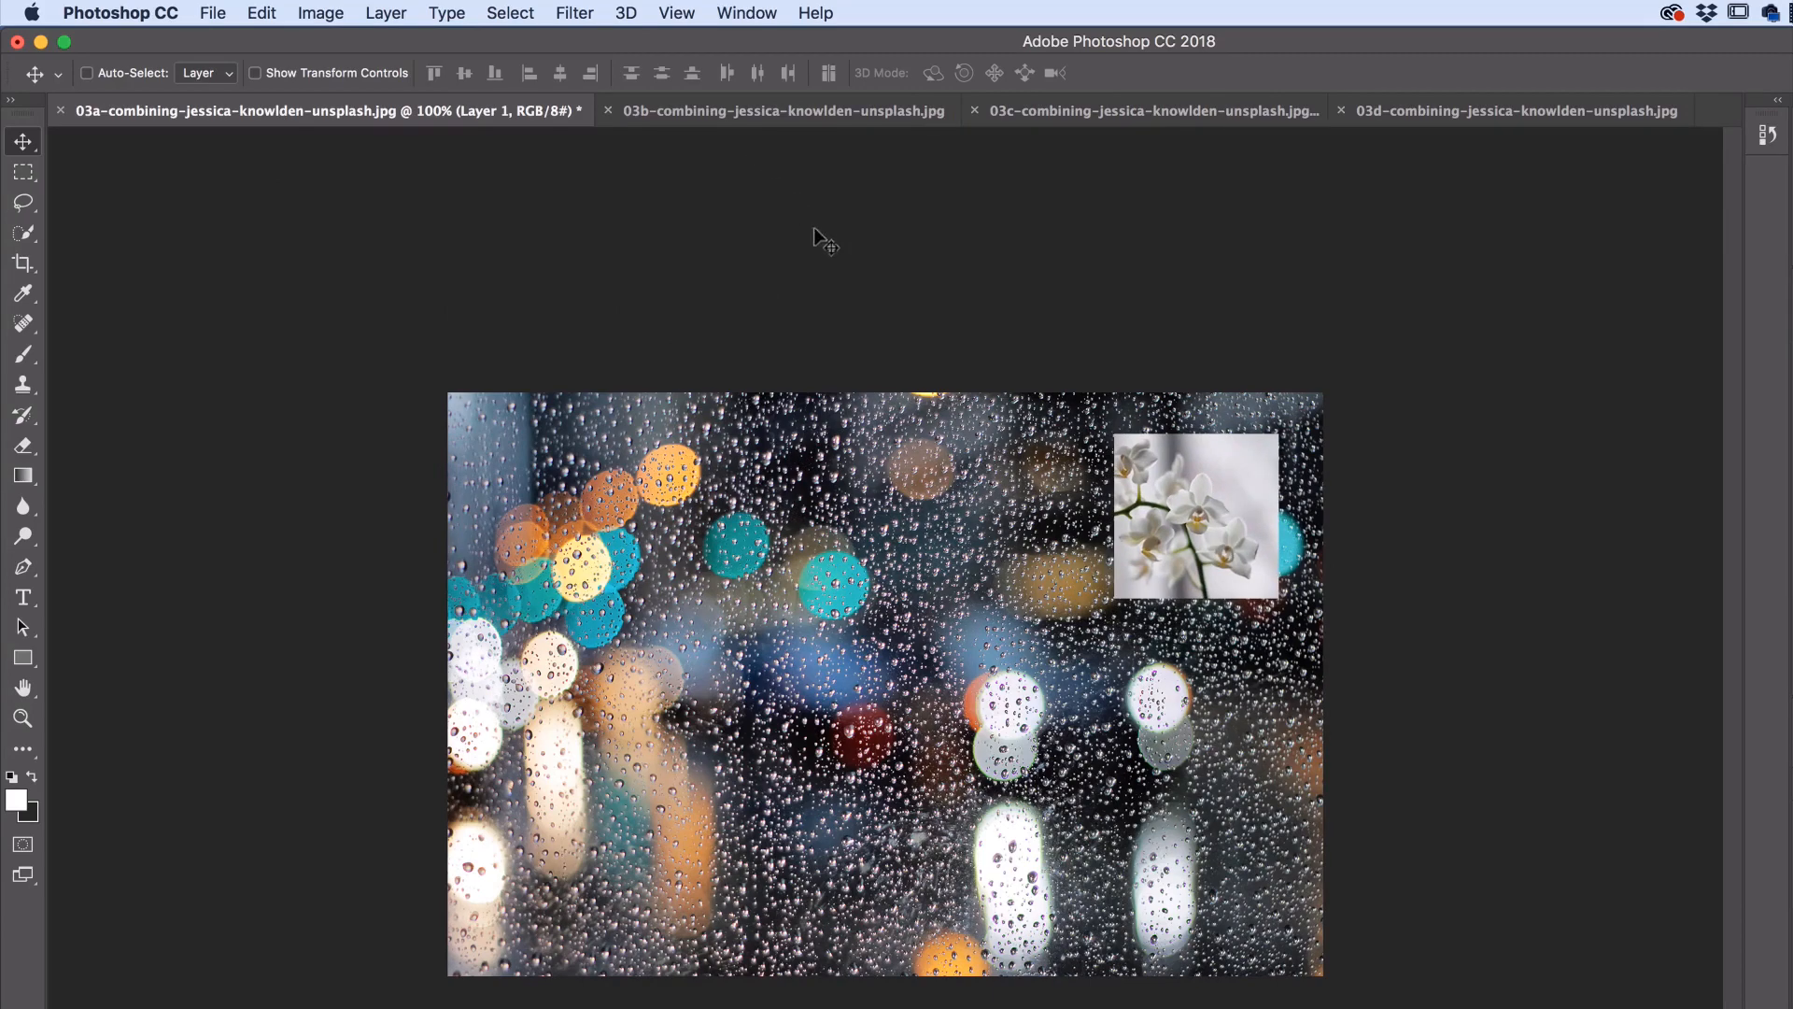
{"action": "left_click", "coordinate": [1079, 111]}
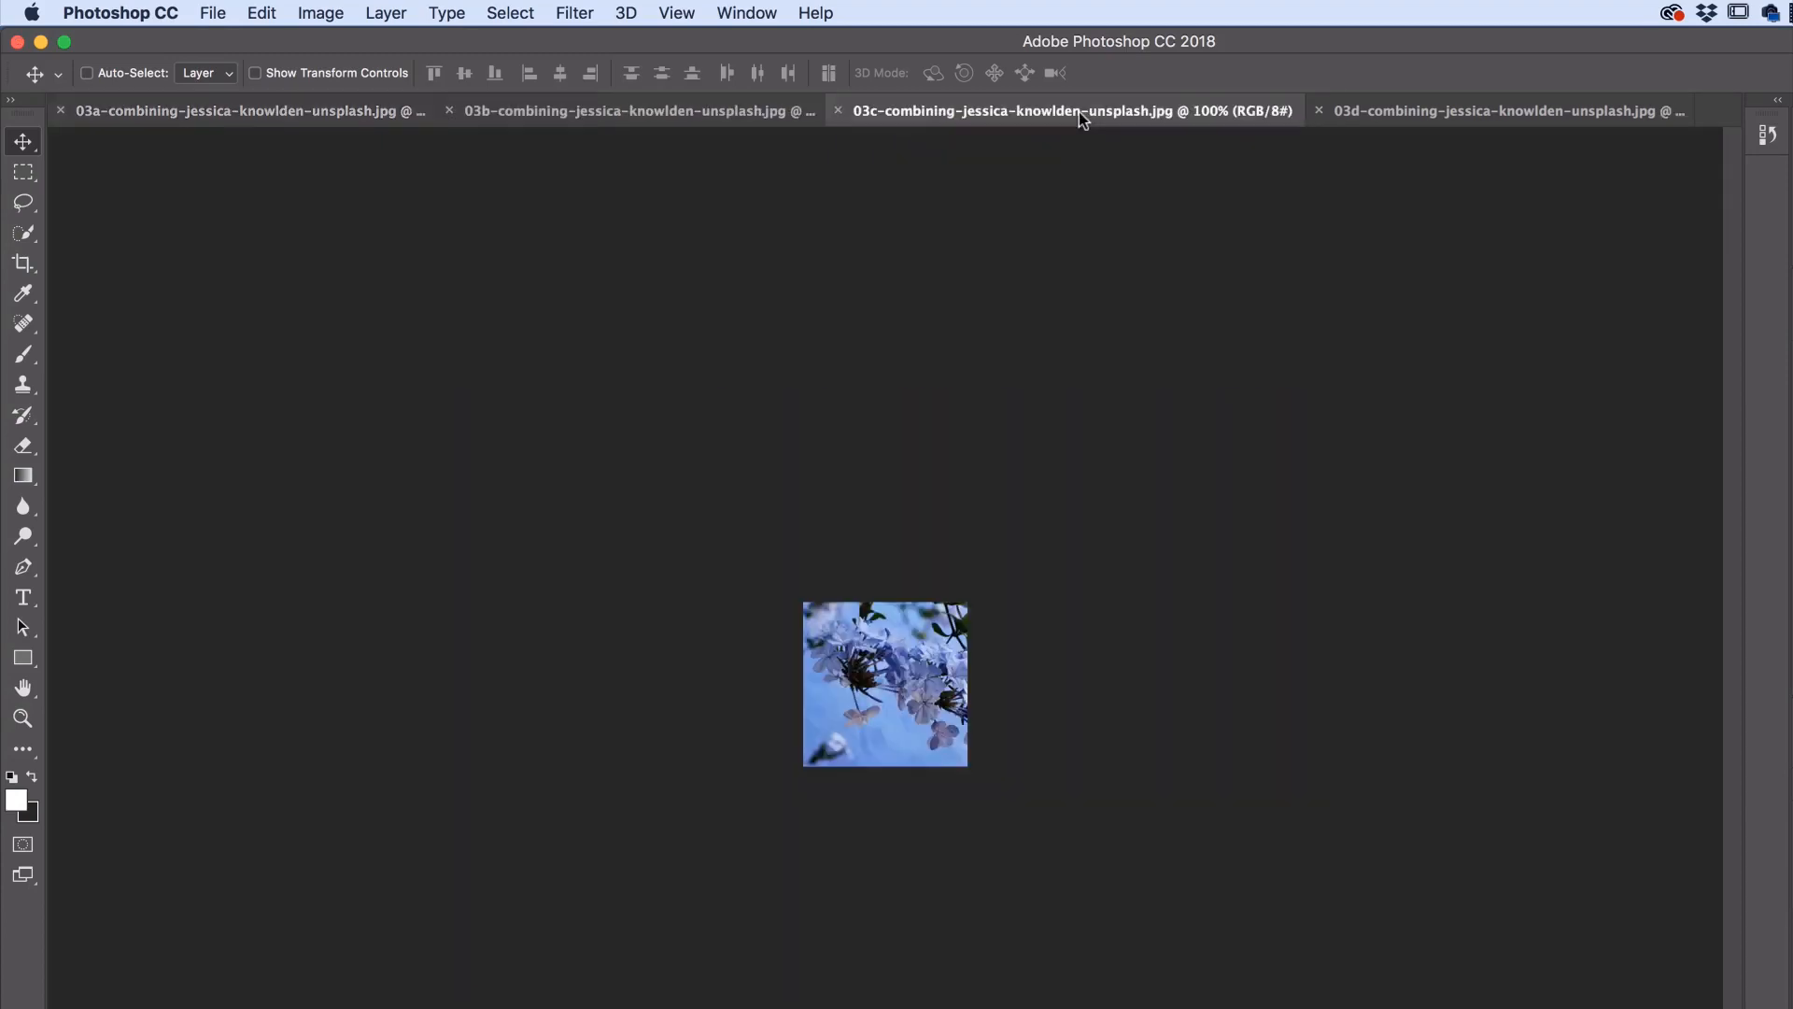
{"action": "left_click_drag", "start_coordinate": [892, 686], "coordinate": [1175, 741]}
Check whether Smart Guides are enabled among the view extras, leaving the setting as it is
{"action": "left_click", "coordinate": [682, 14]}
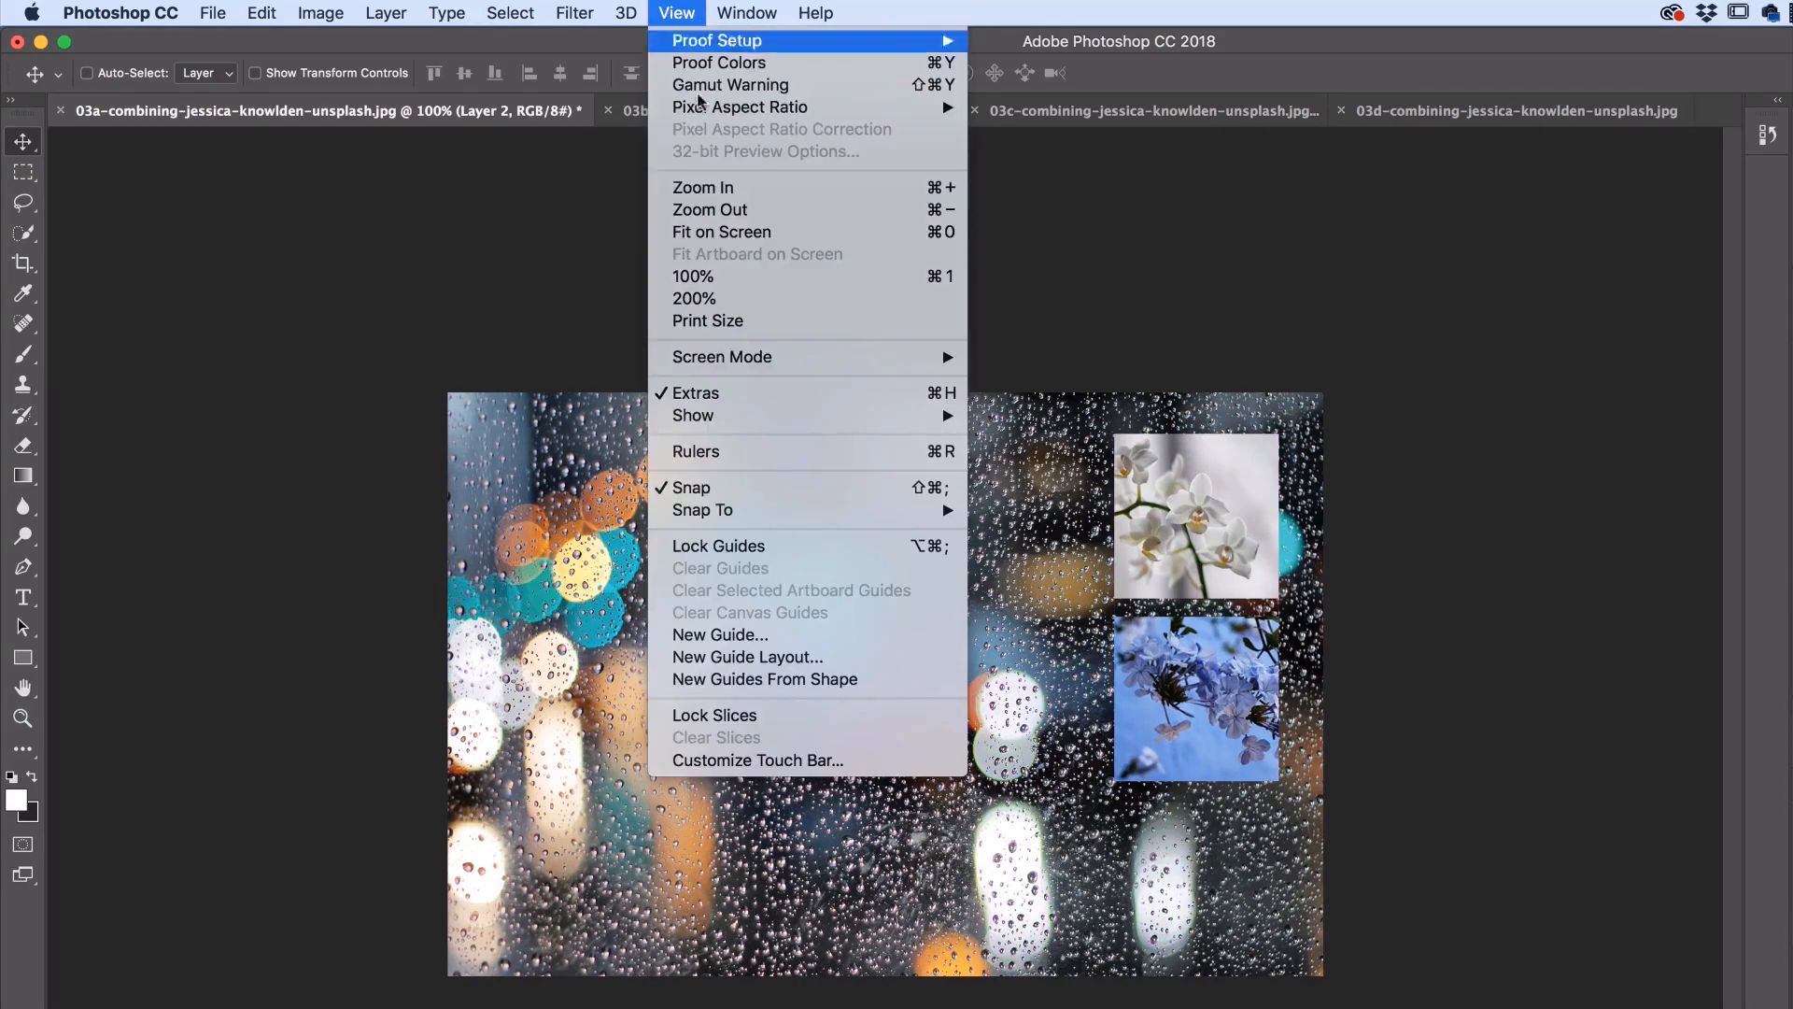
{"action": "mouse_move", "coordinate": [726, 417]}
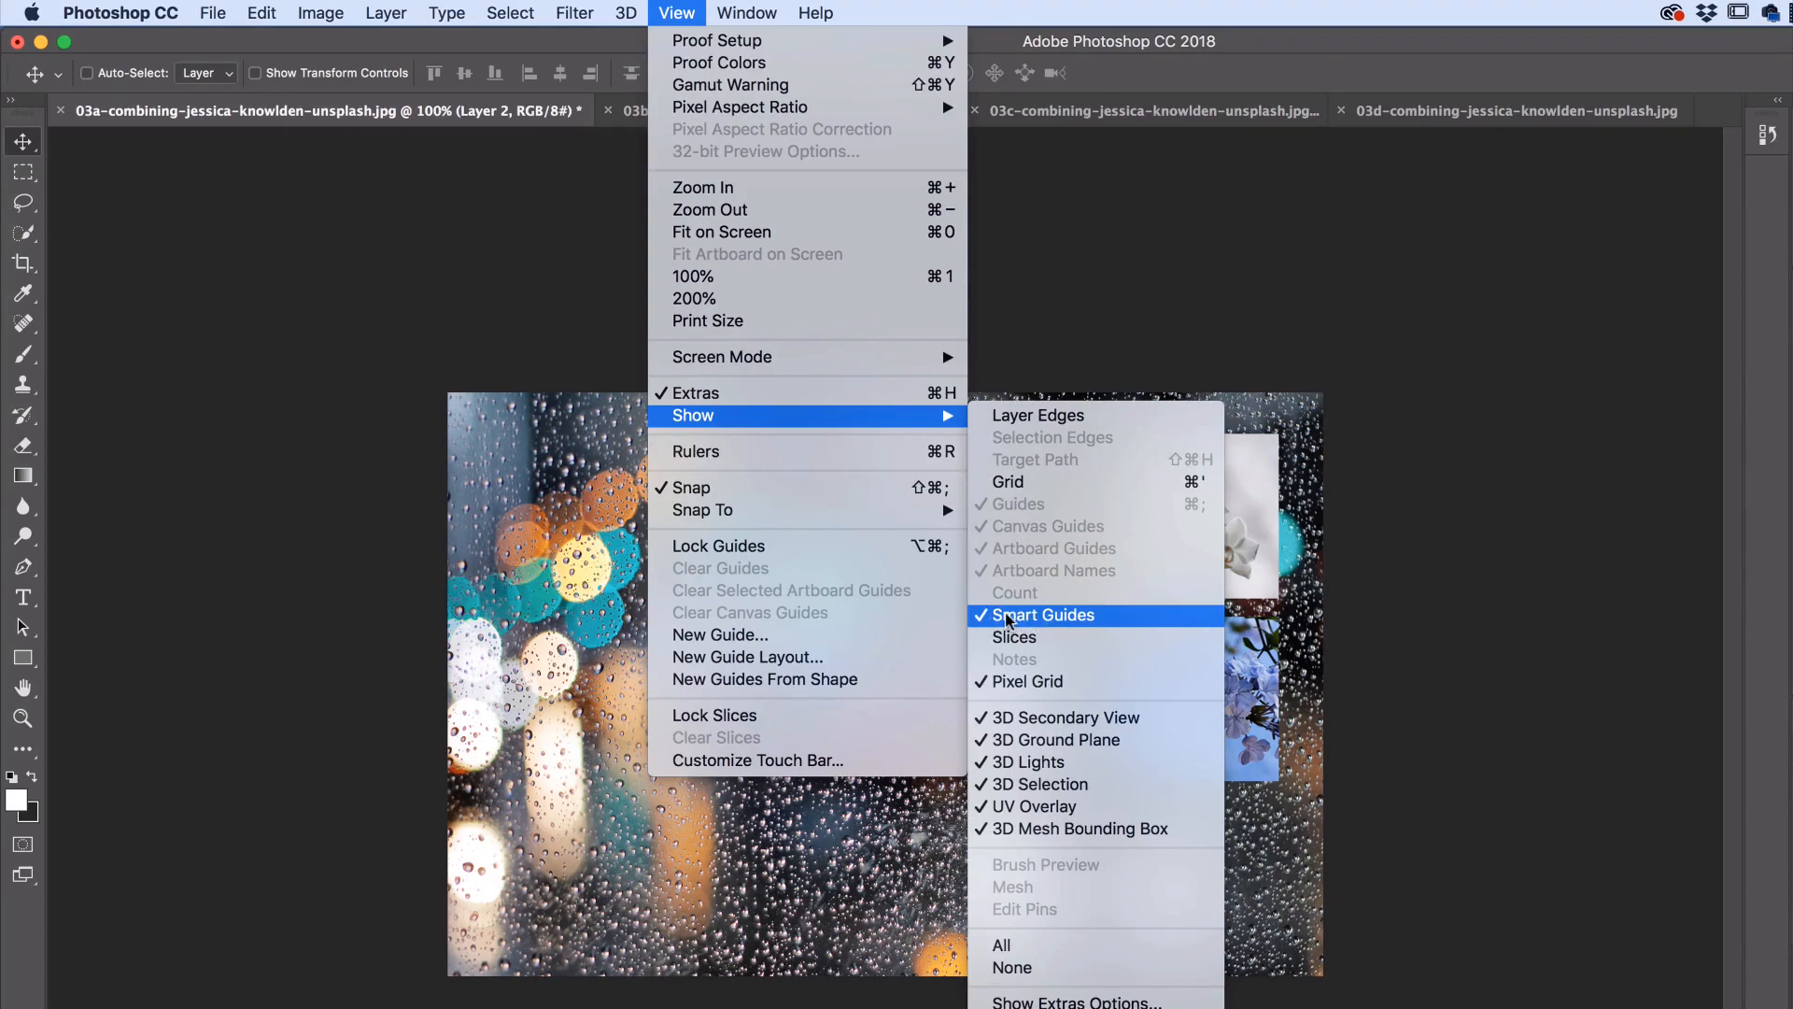
{"action": "left_click", "coordinate": [1463, 579]}
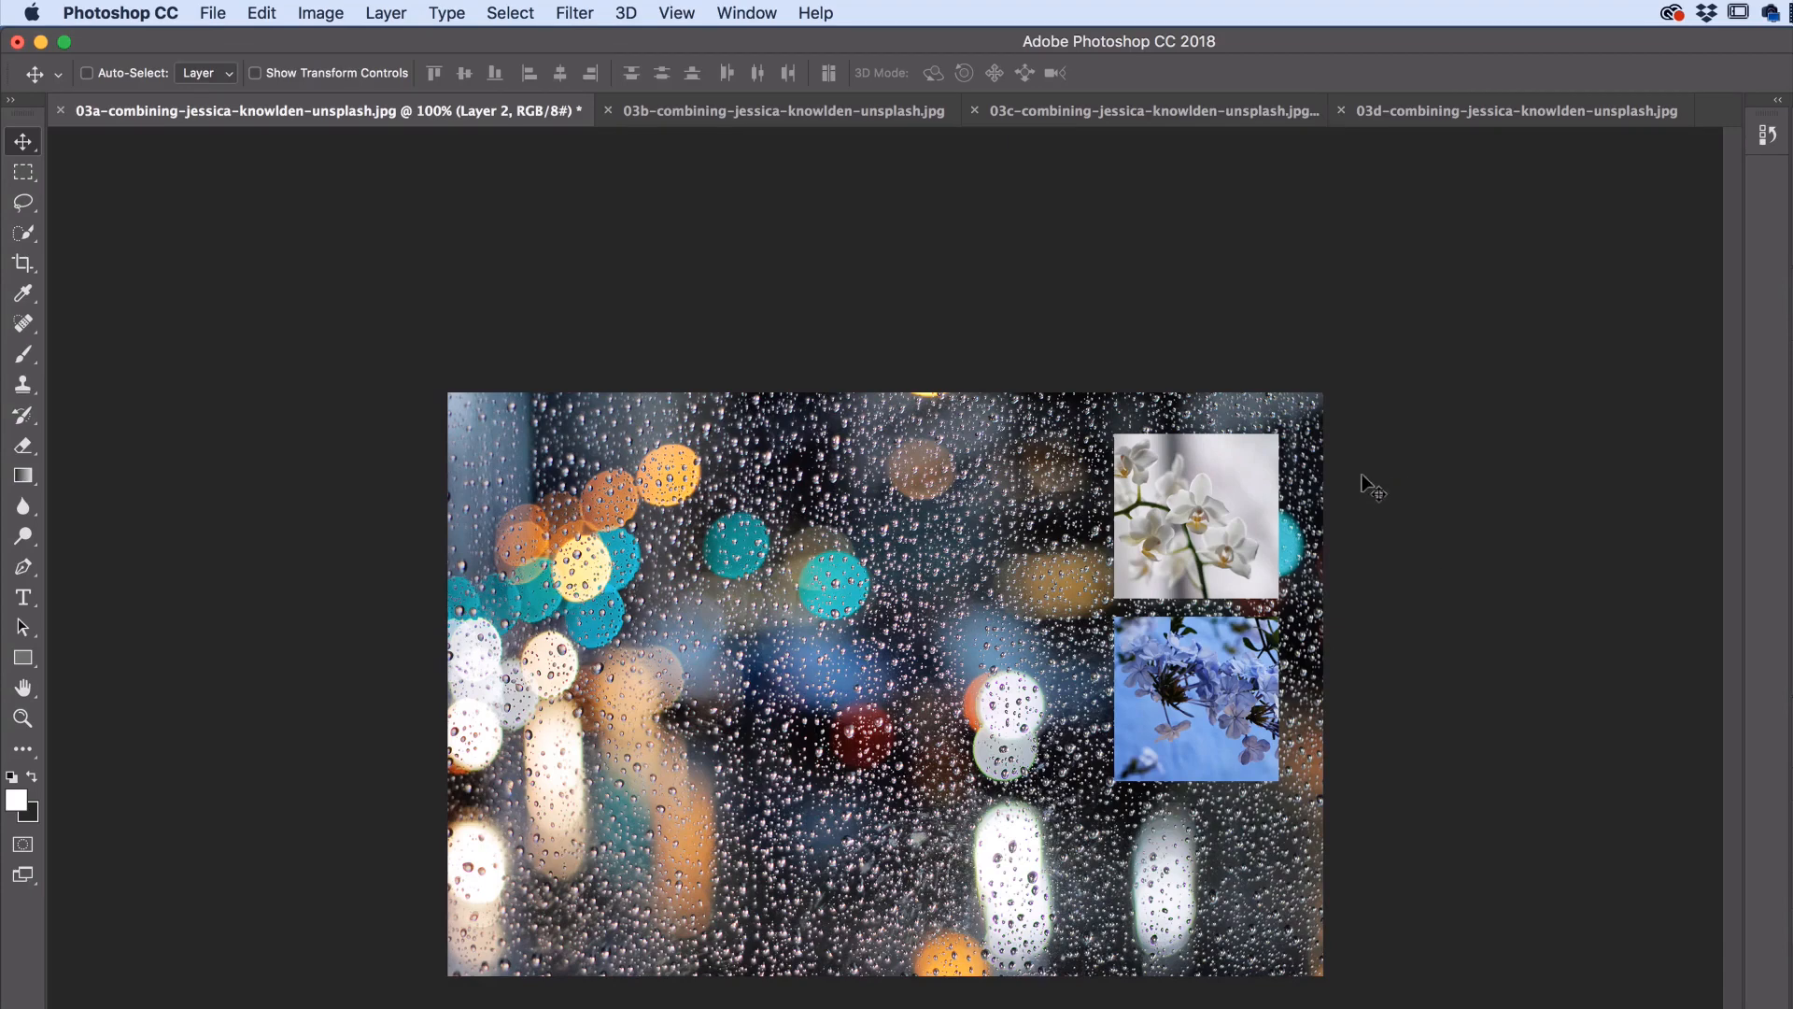
Copy the large 03d coastal landscape image into the 03a document, over the rainy-window background
{"action": "left_click", "coordinate": [1432, 114]}
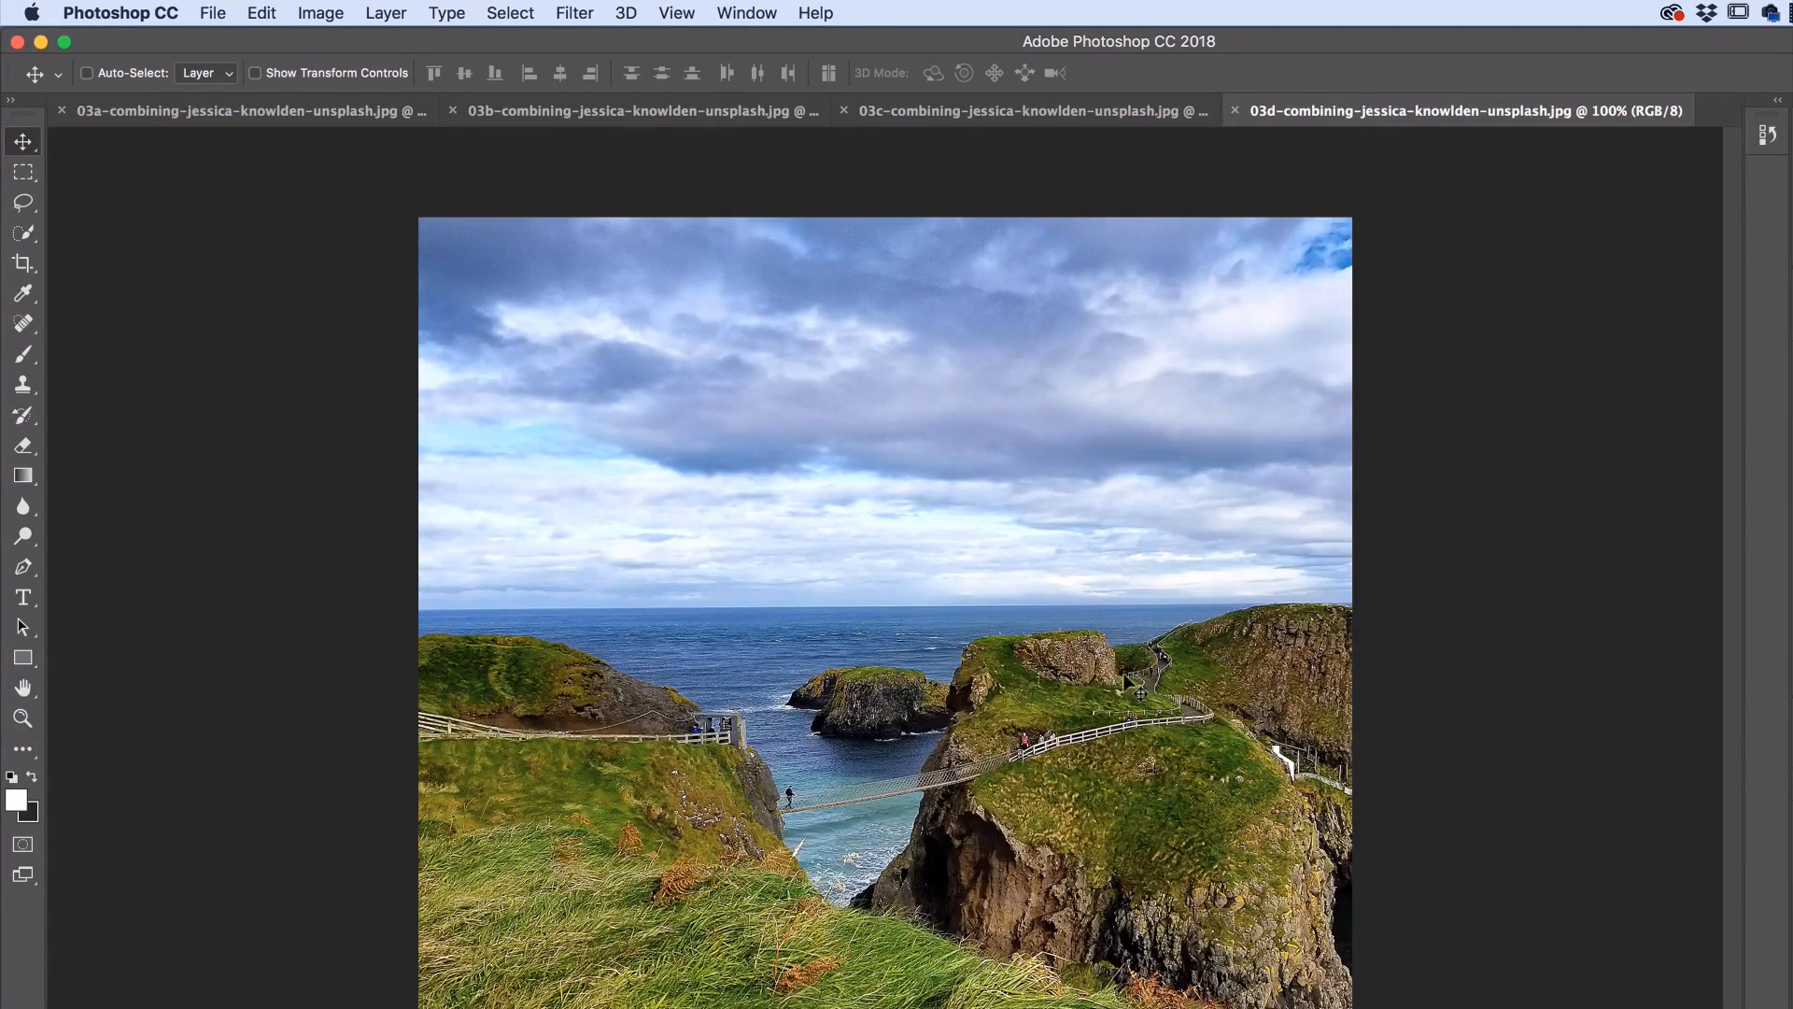
{"action": "left_click_drag", "start_coordinate": [1142, 755], "coordinate": [948, 586]}
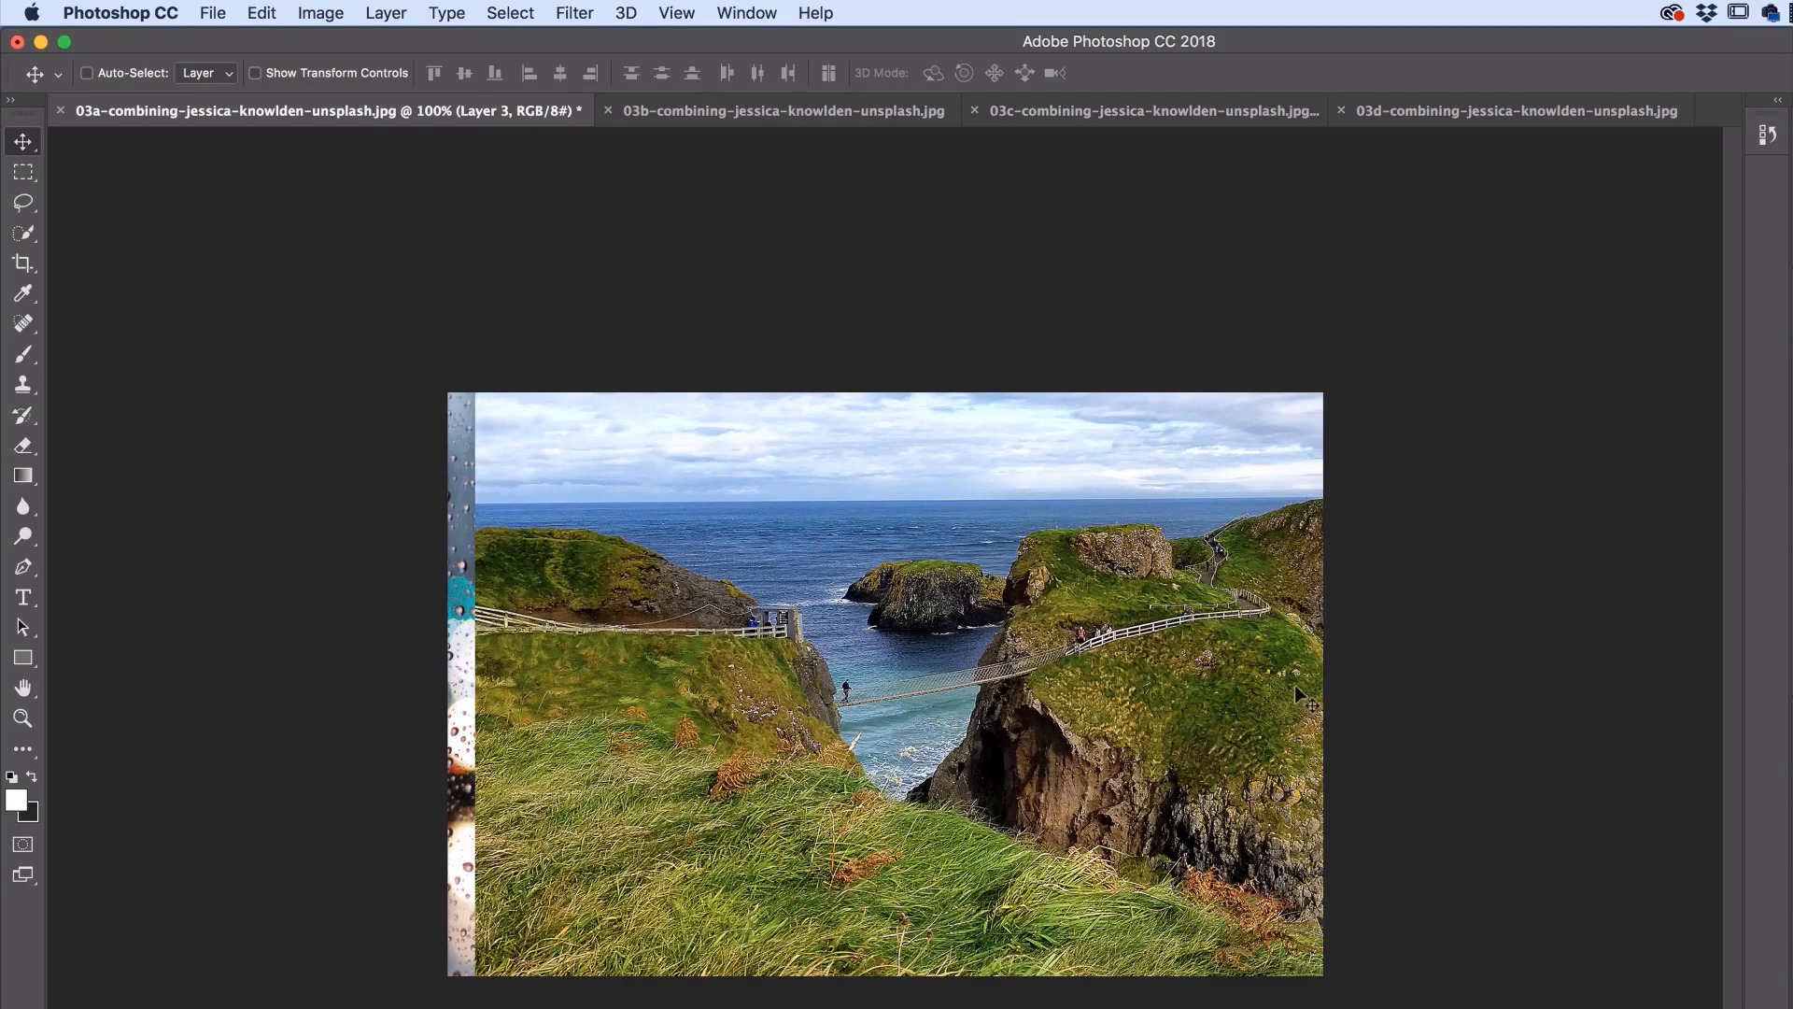
Zoom in on the 03a composite with the Zoom tool and zoom back out
{"action": "left_click", "coordinate": [23, 719]}
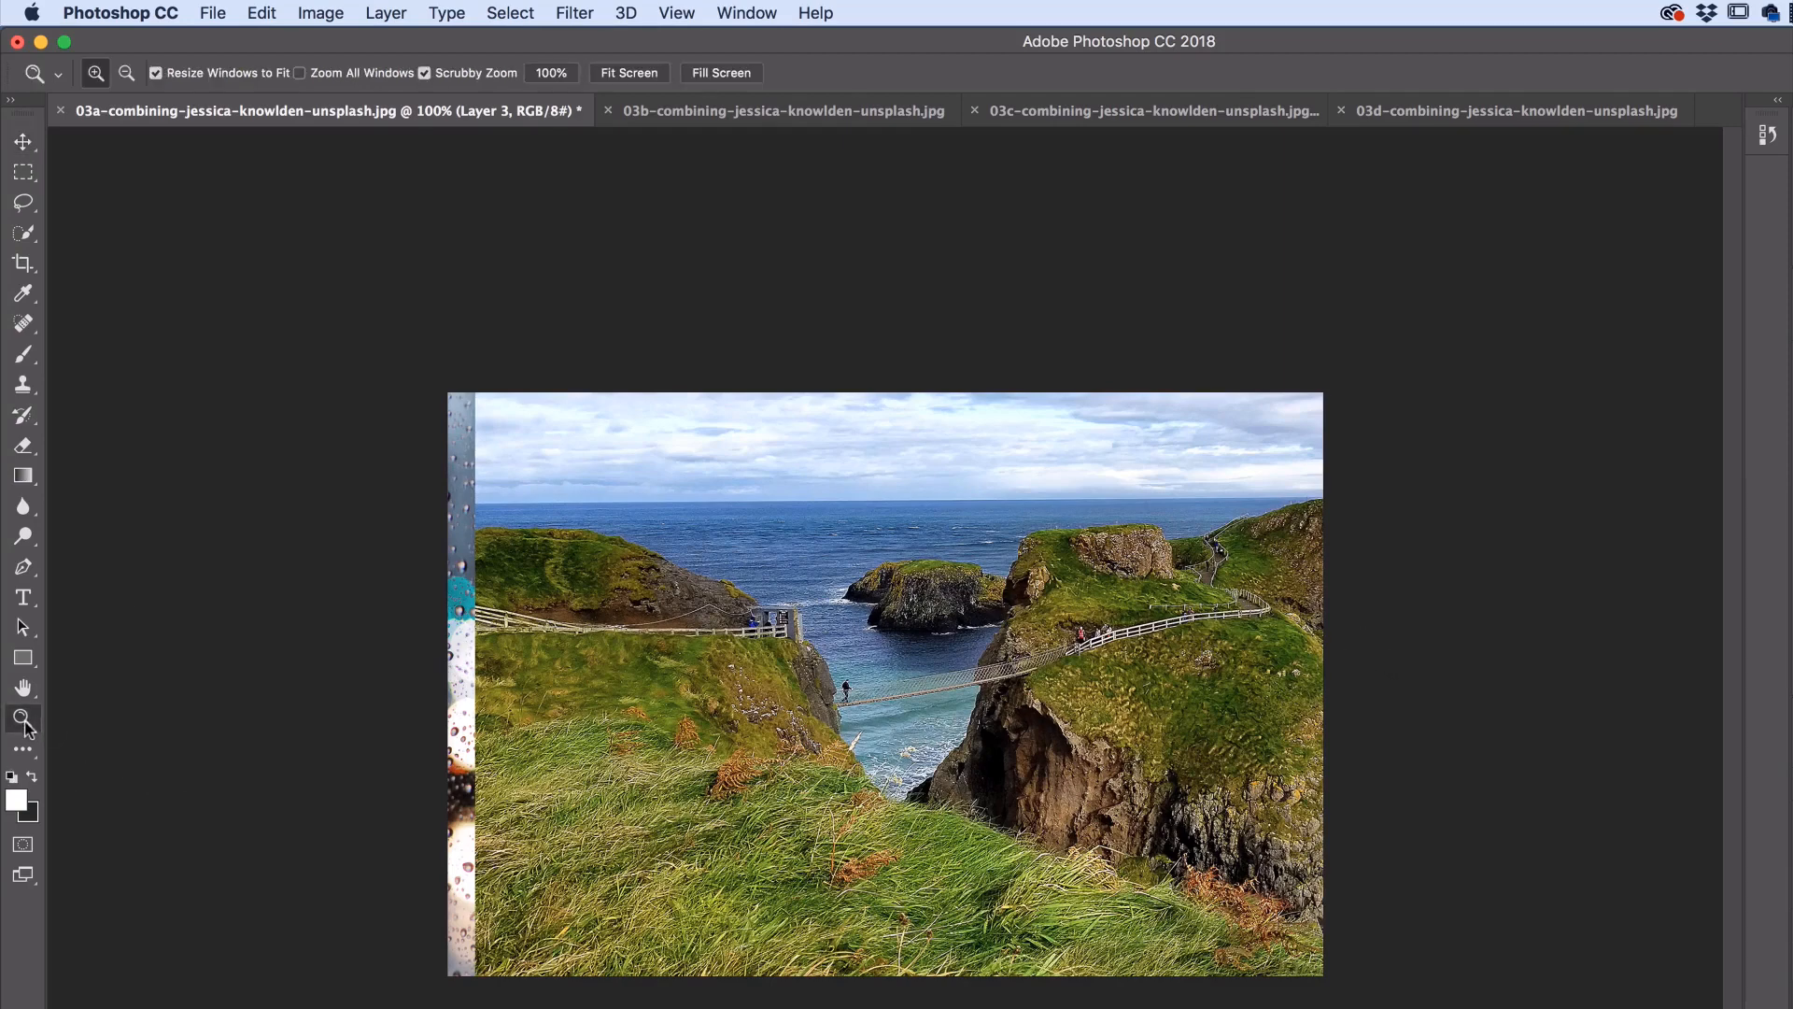
{"action": "left_click", "coordinate": [1012, 596]}
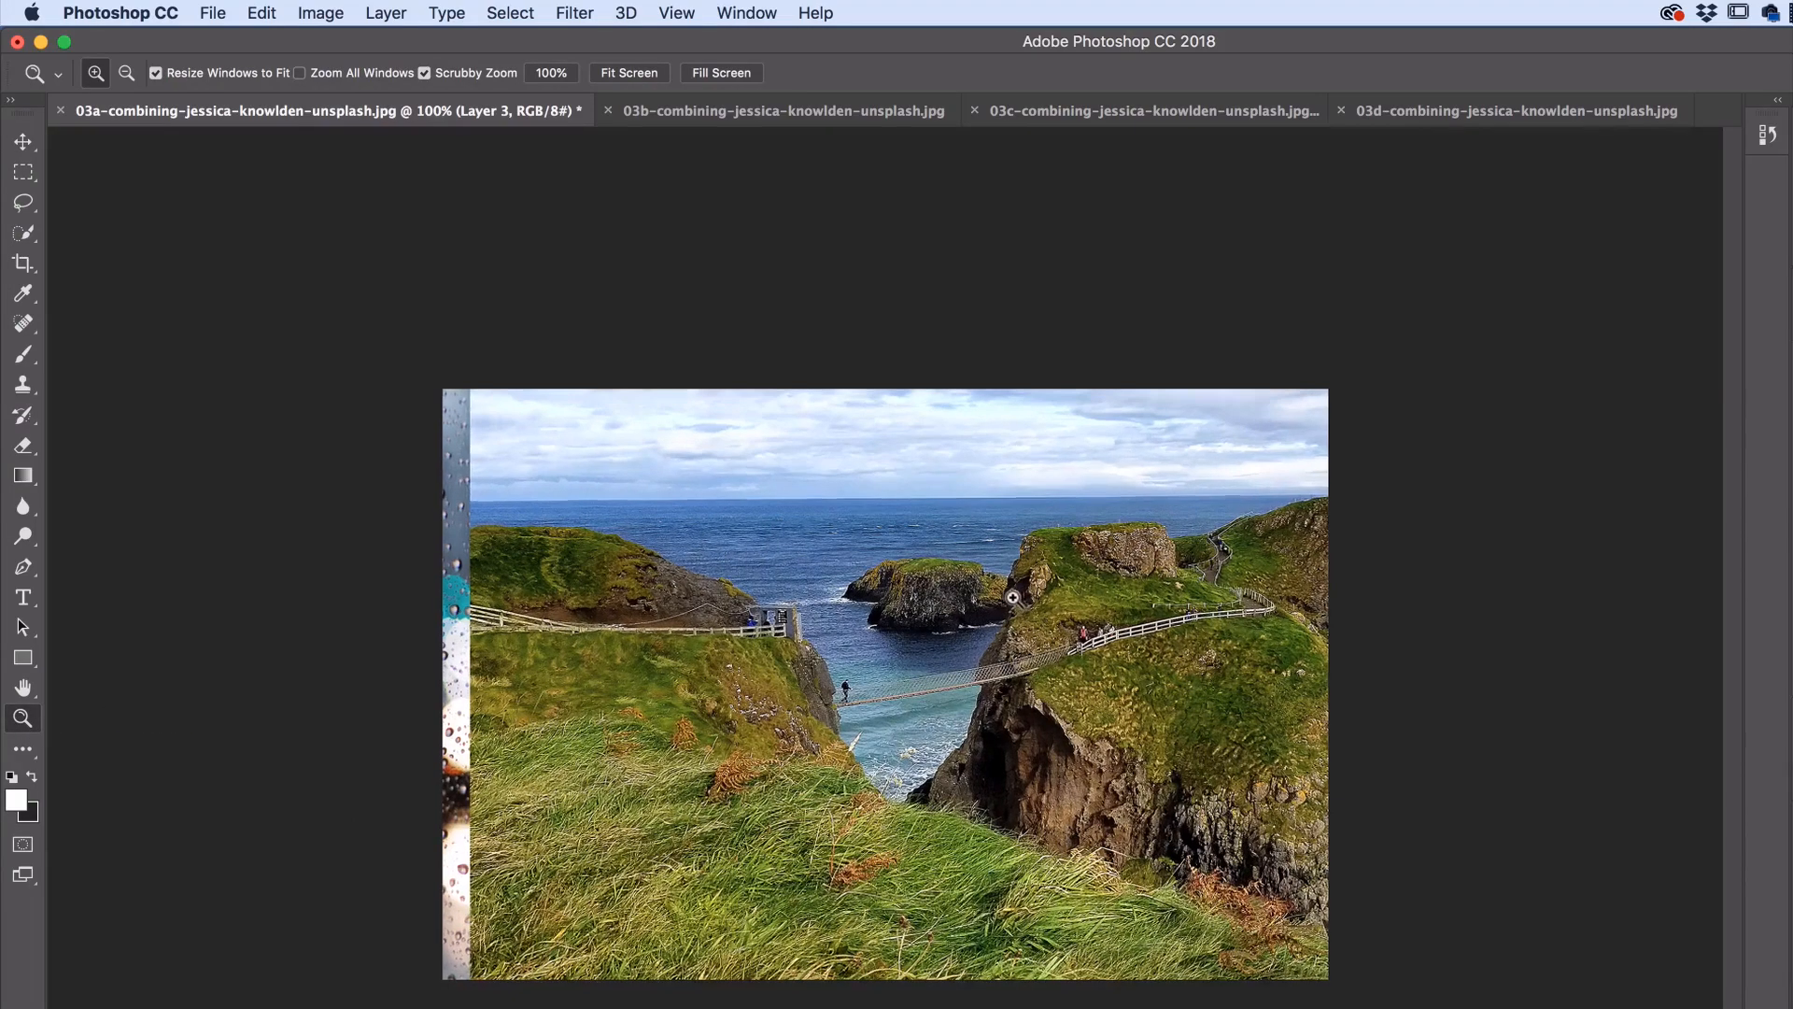
{"action": "left_click", "coordinate": [126, 74]}
{"action": "left_click", "coordinate": [1006, 628]}
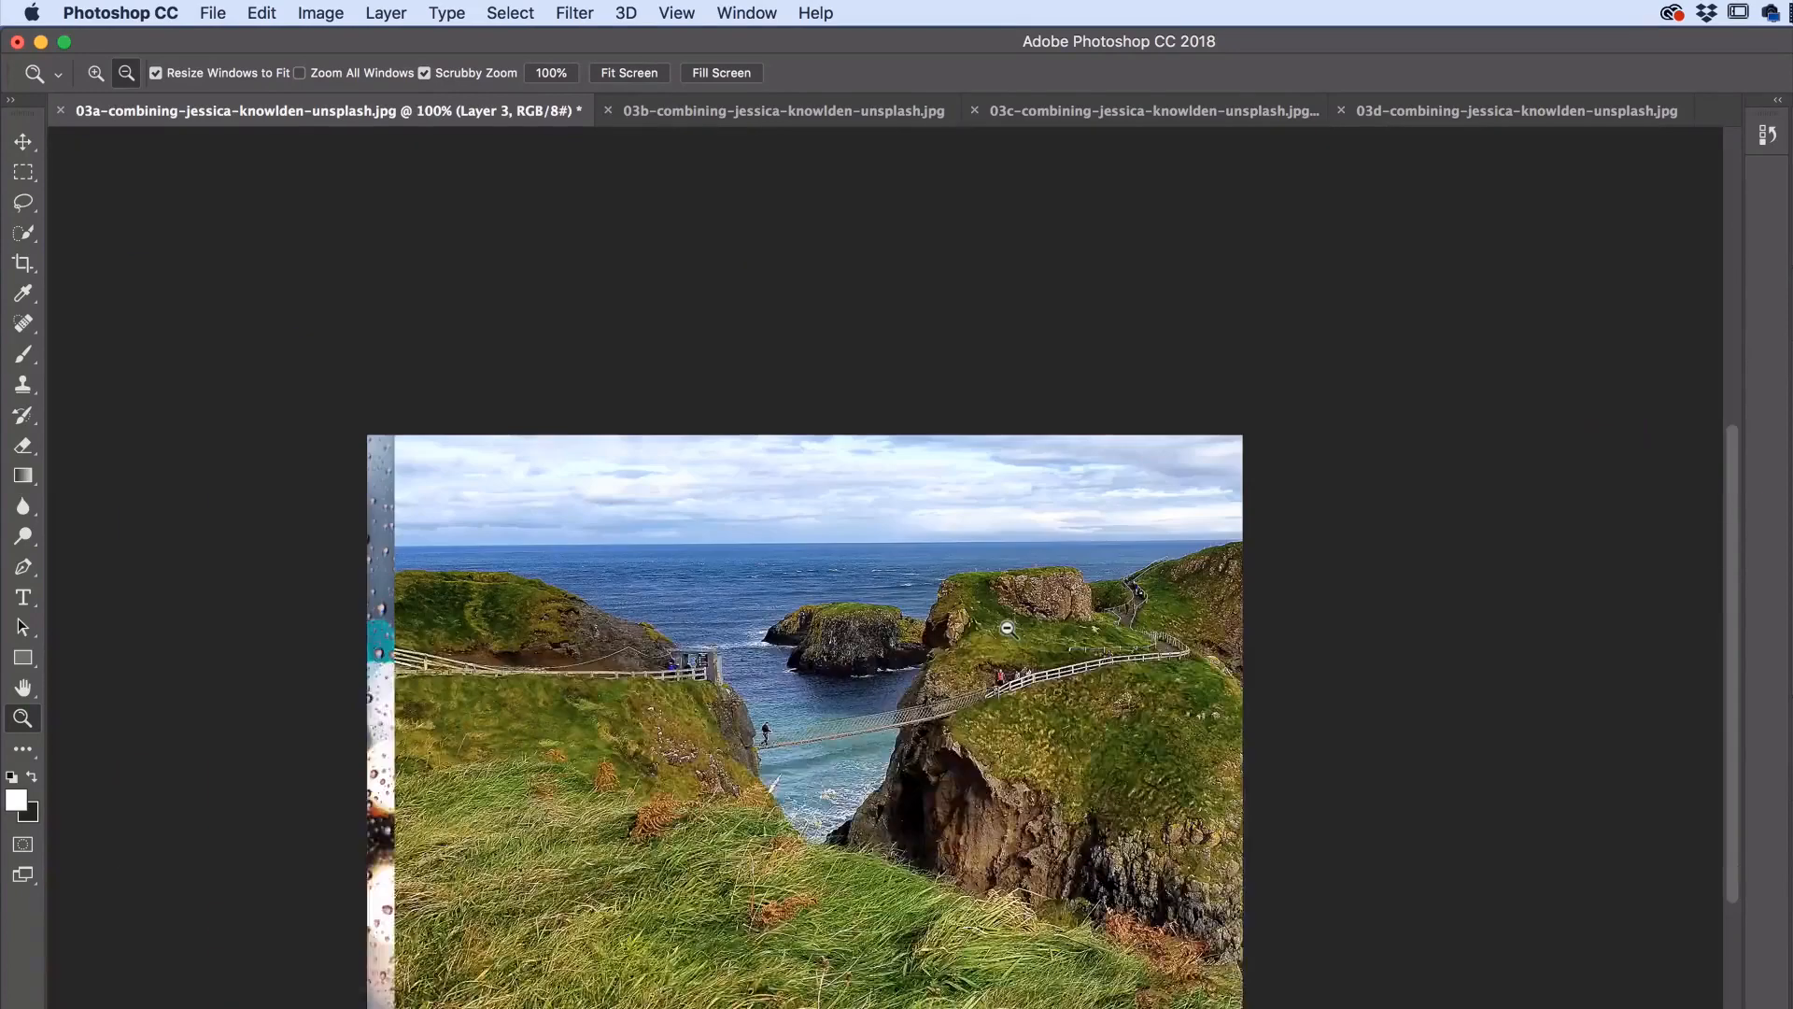
Switch to the Move tool and practise zooming the 03a composite in and out, finishing at 50% magnification
{"action": "left_click", "coordinate": [966, 644]}
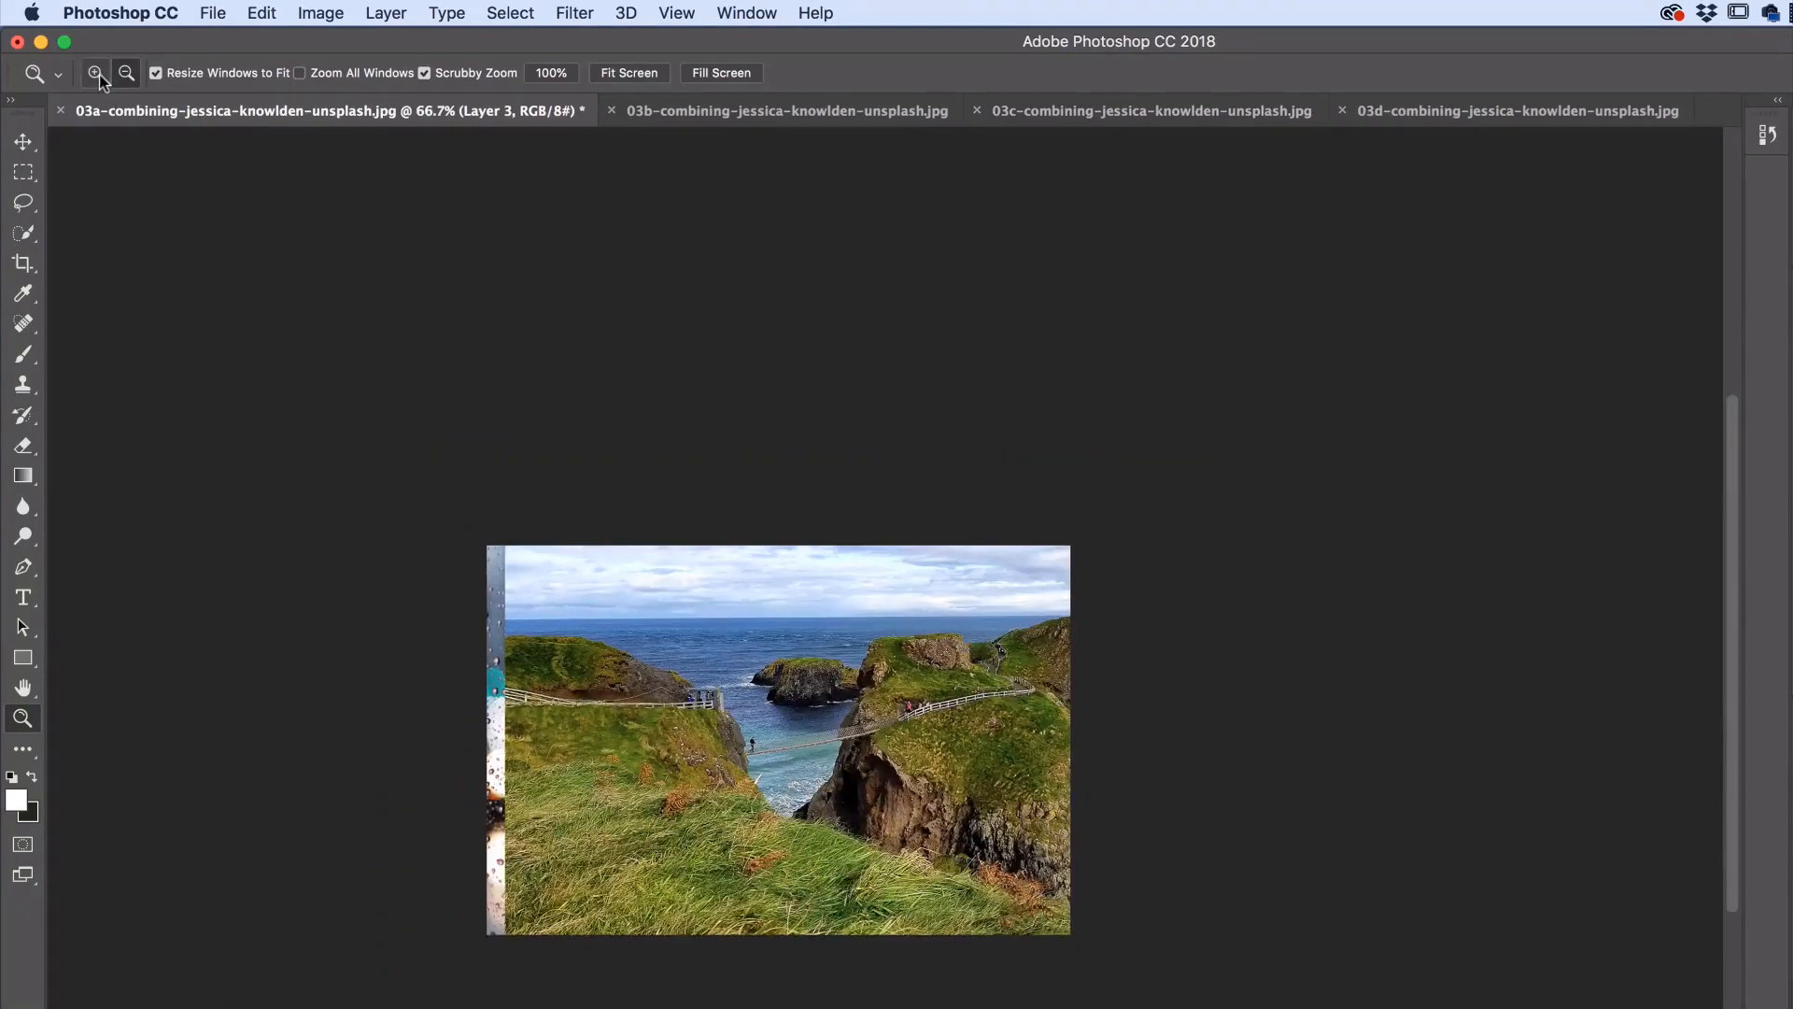
{"action": "left_click", "coordinate": [26, 145]}
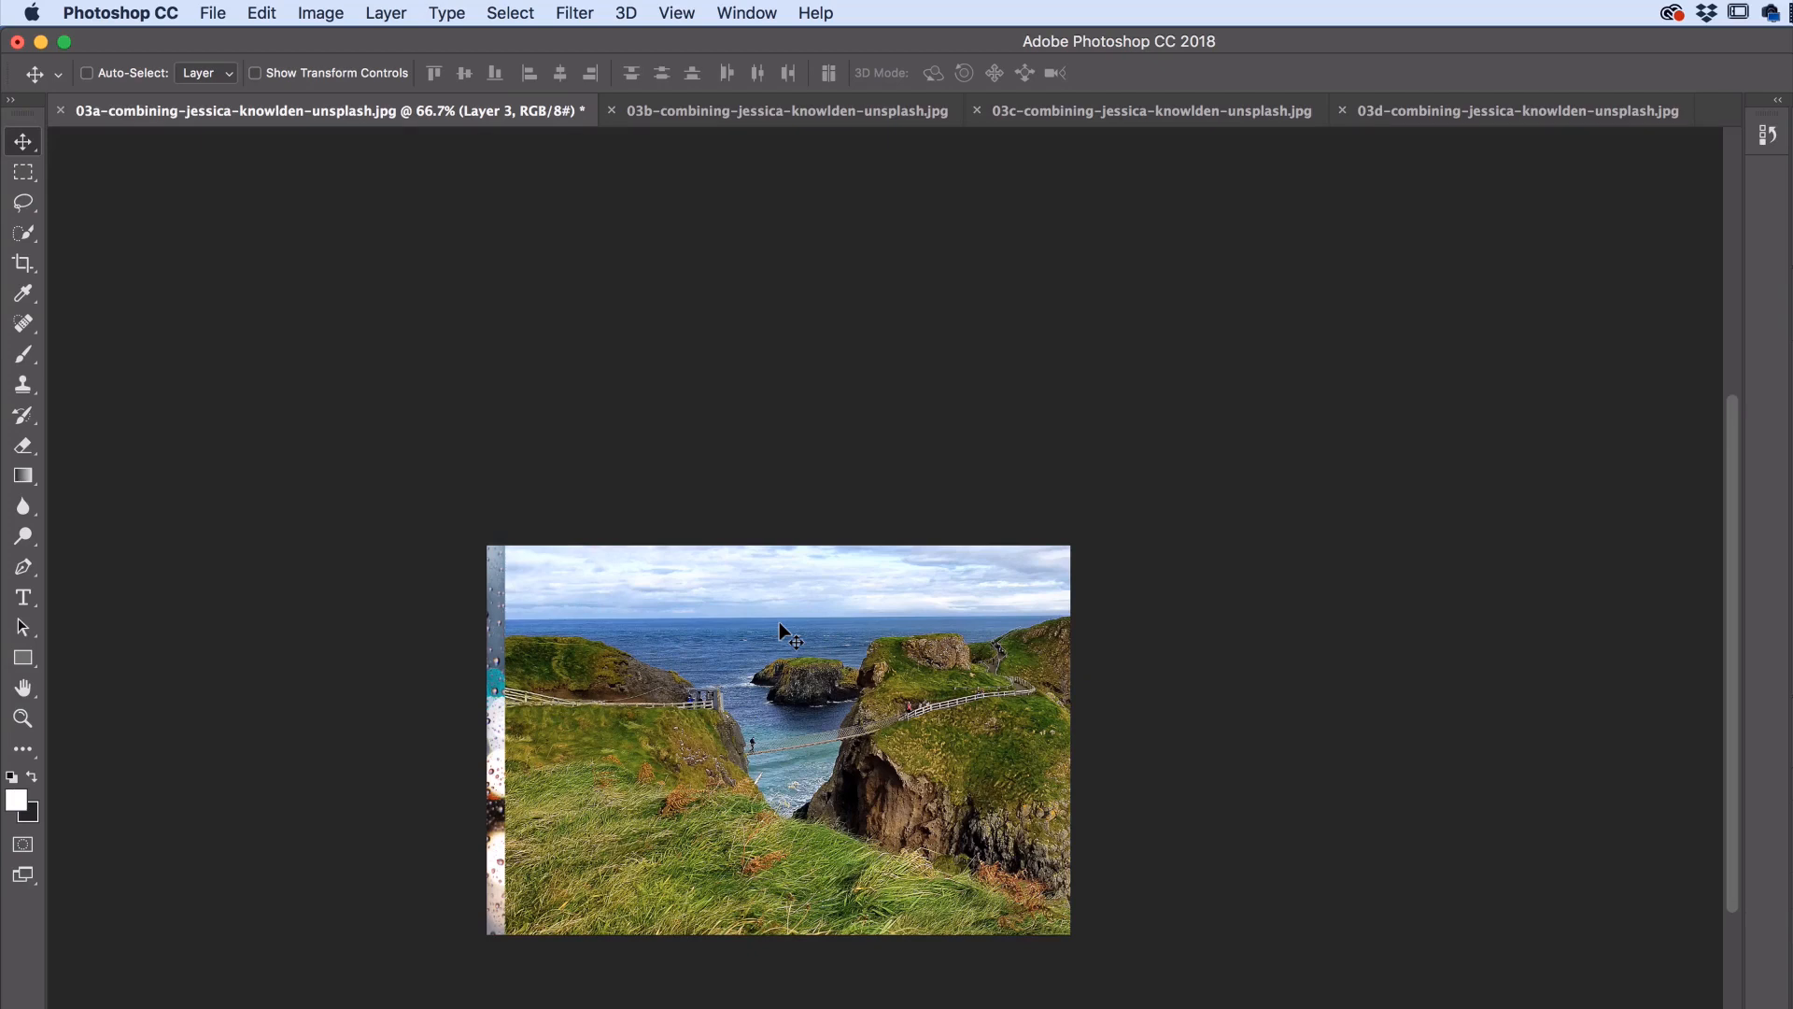
{"action": "key", "text": "super"}
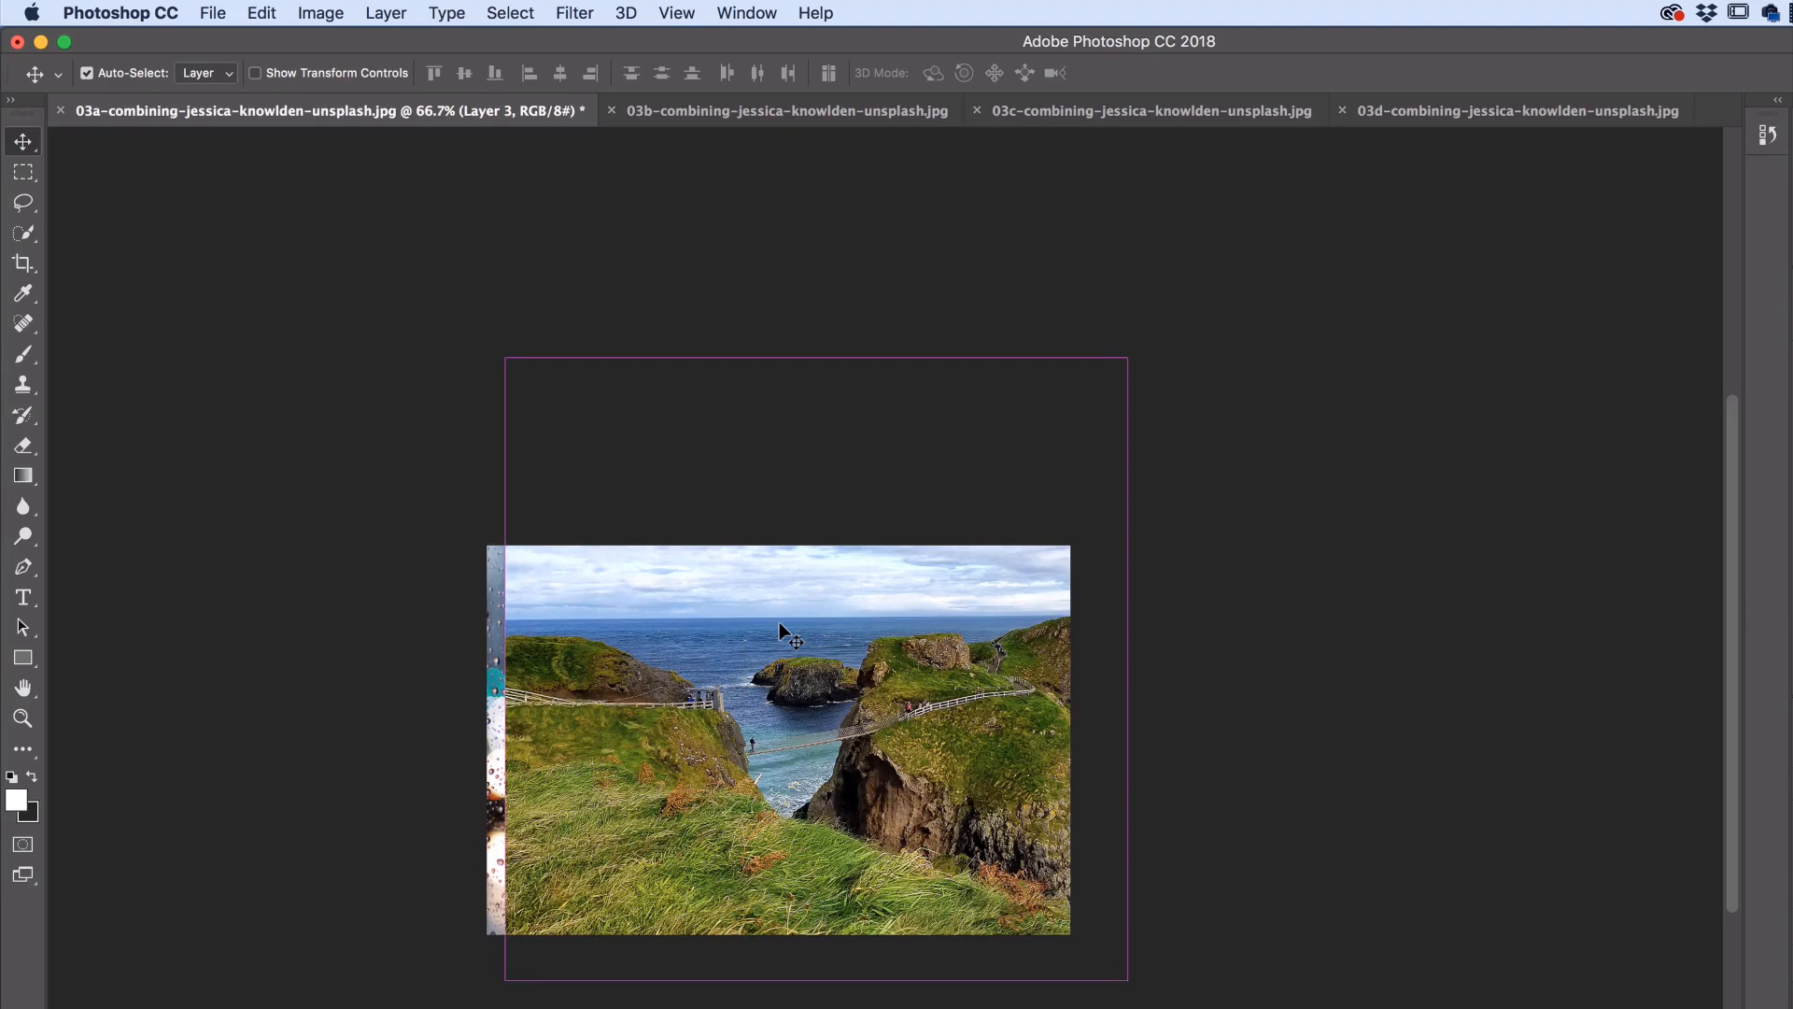
{"action": "key", "text": "super+1"}
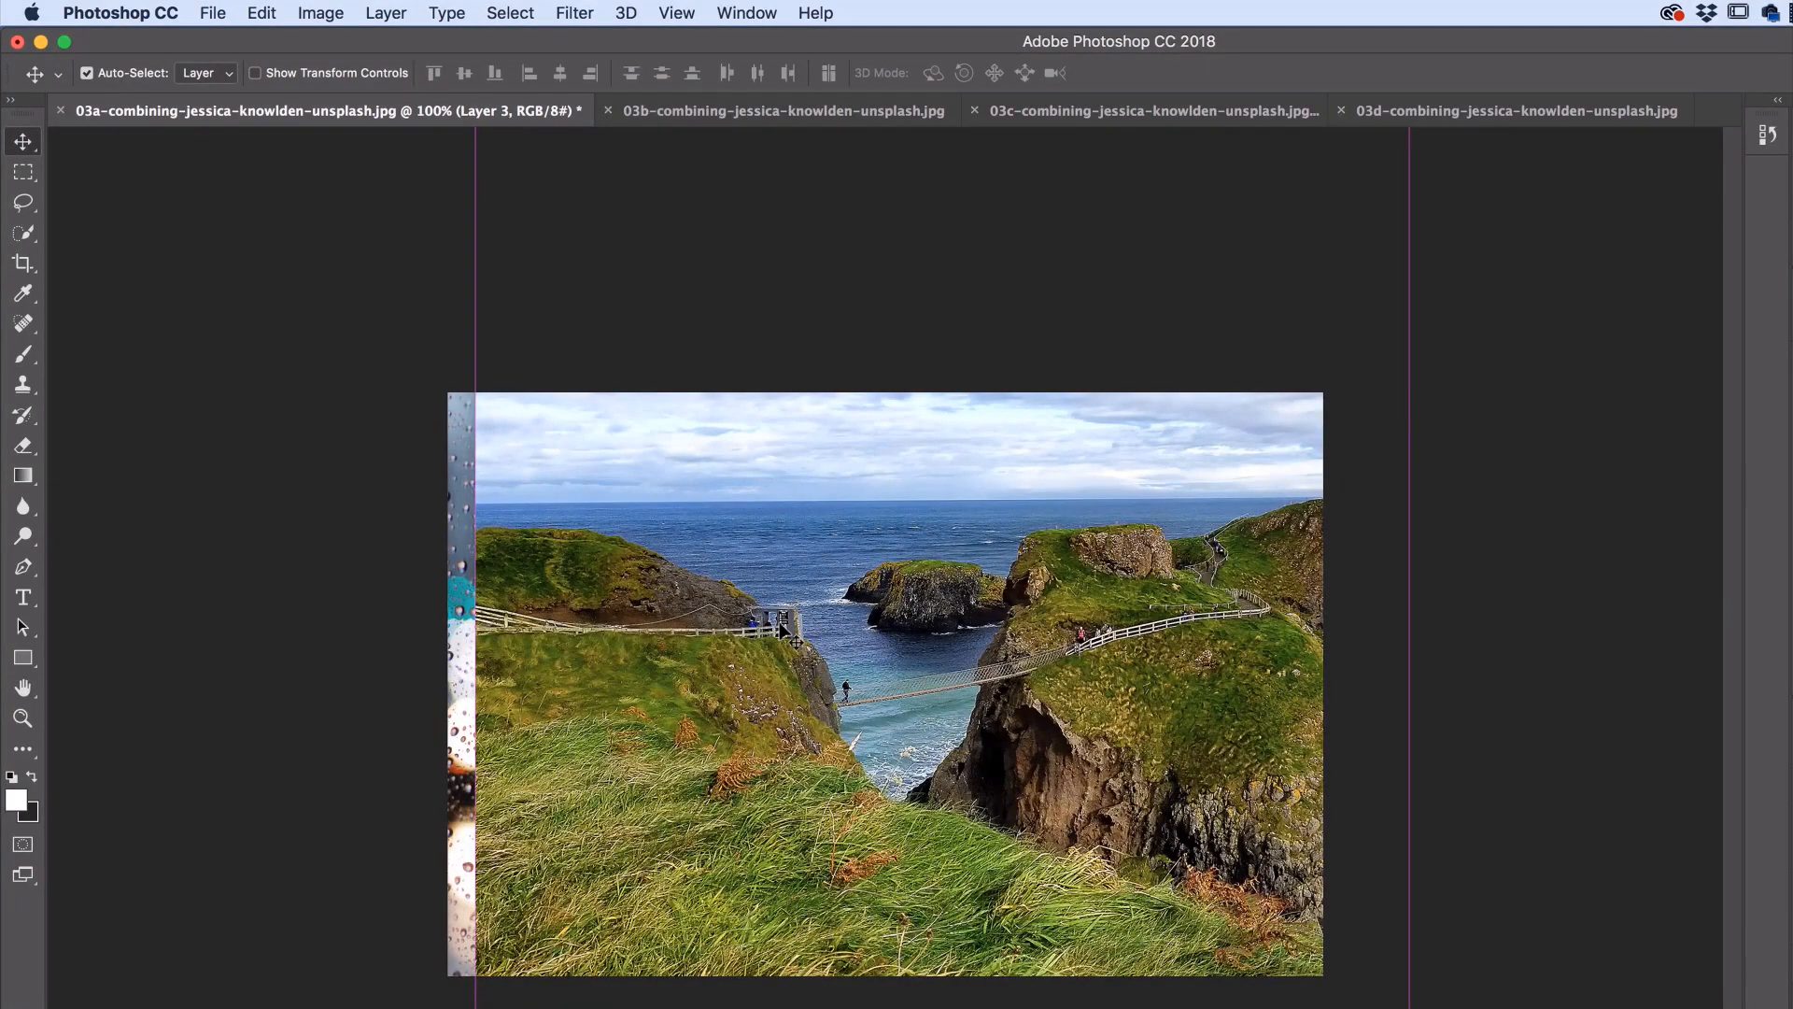
{"action": "key", "text": "super+plus"}
{"action": "key", "text": "super+minus"}
{"action": "key", "text": "super+minus"}
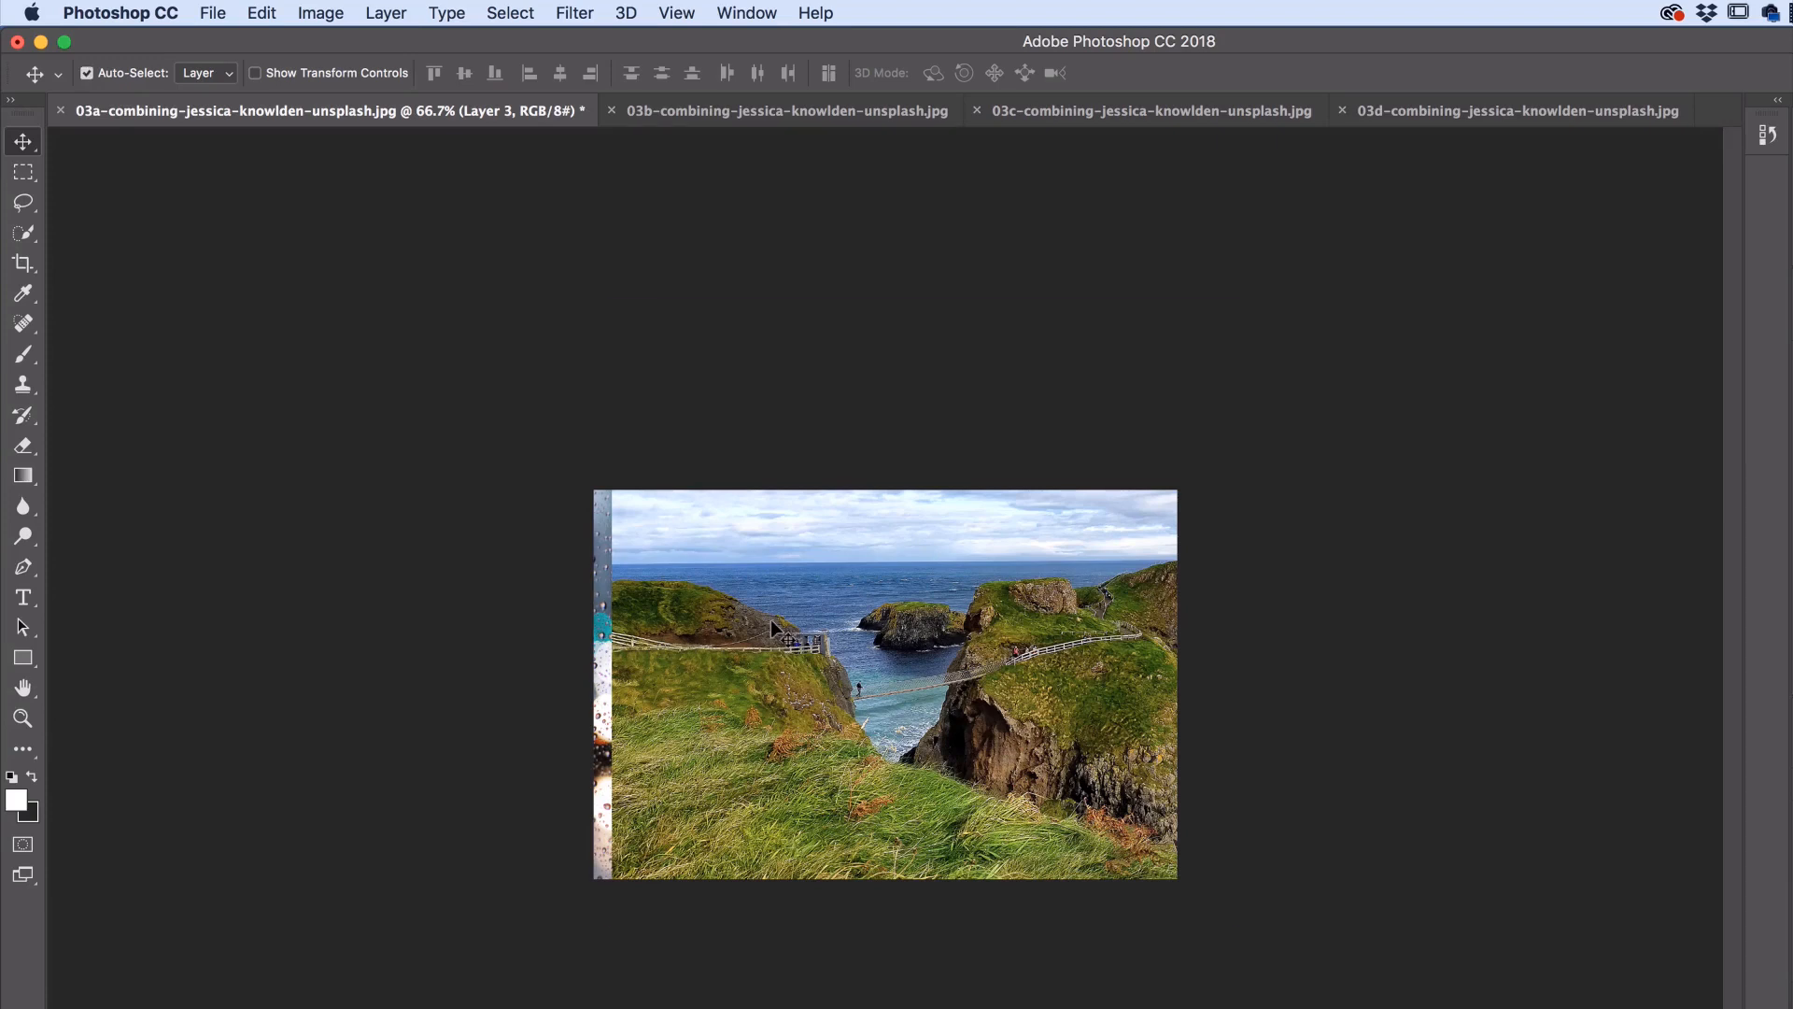
{"action": "key", "text": "super+minus"}
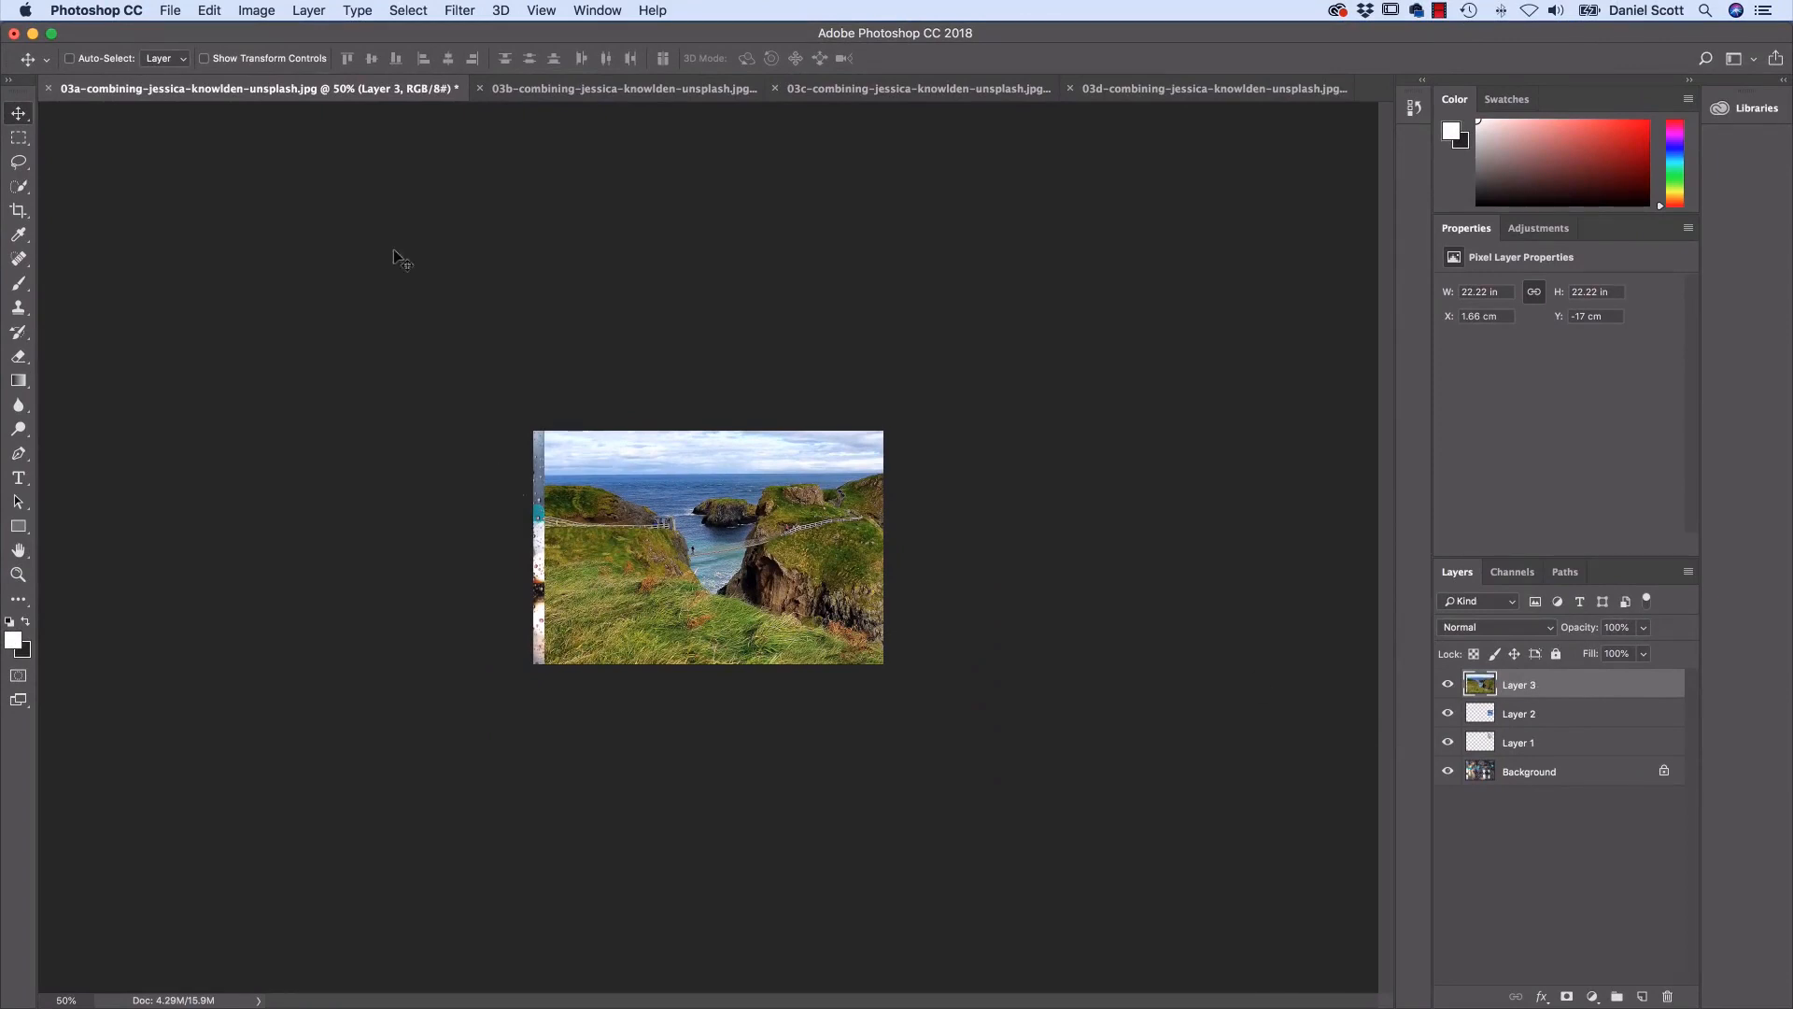
Start a Scale transform on the coastal landscape layer, Layer 3
{"action": "left_click", "coordinate": [258, 10]}
{"action": "mouse_move", "coordinate": [212, 8]}
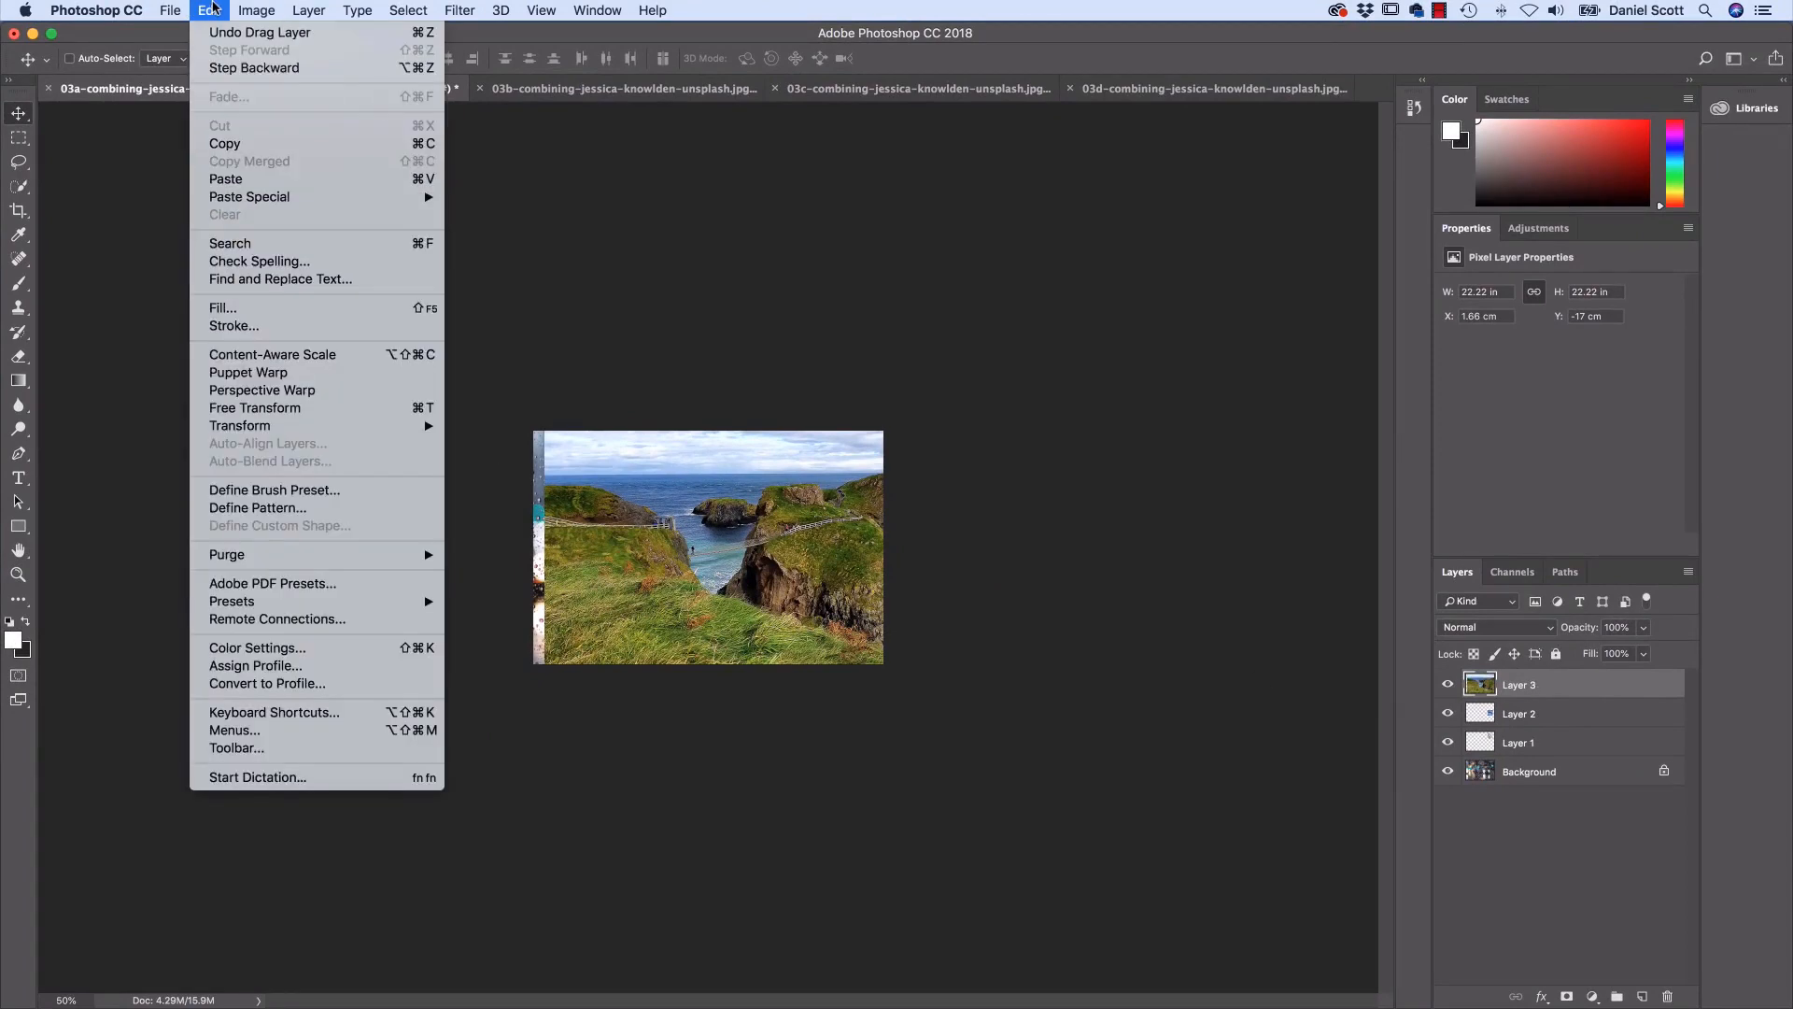
{"action": "mouse_move", "coordinate": [289, 427]}
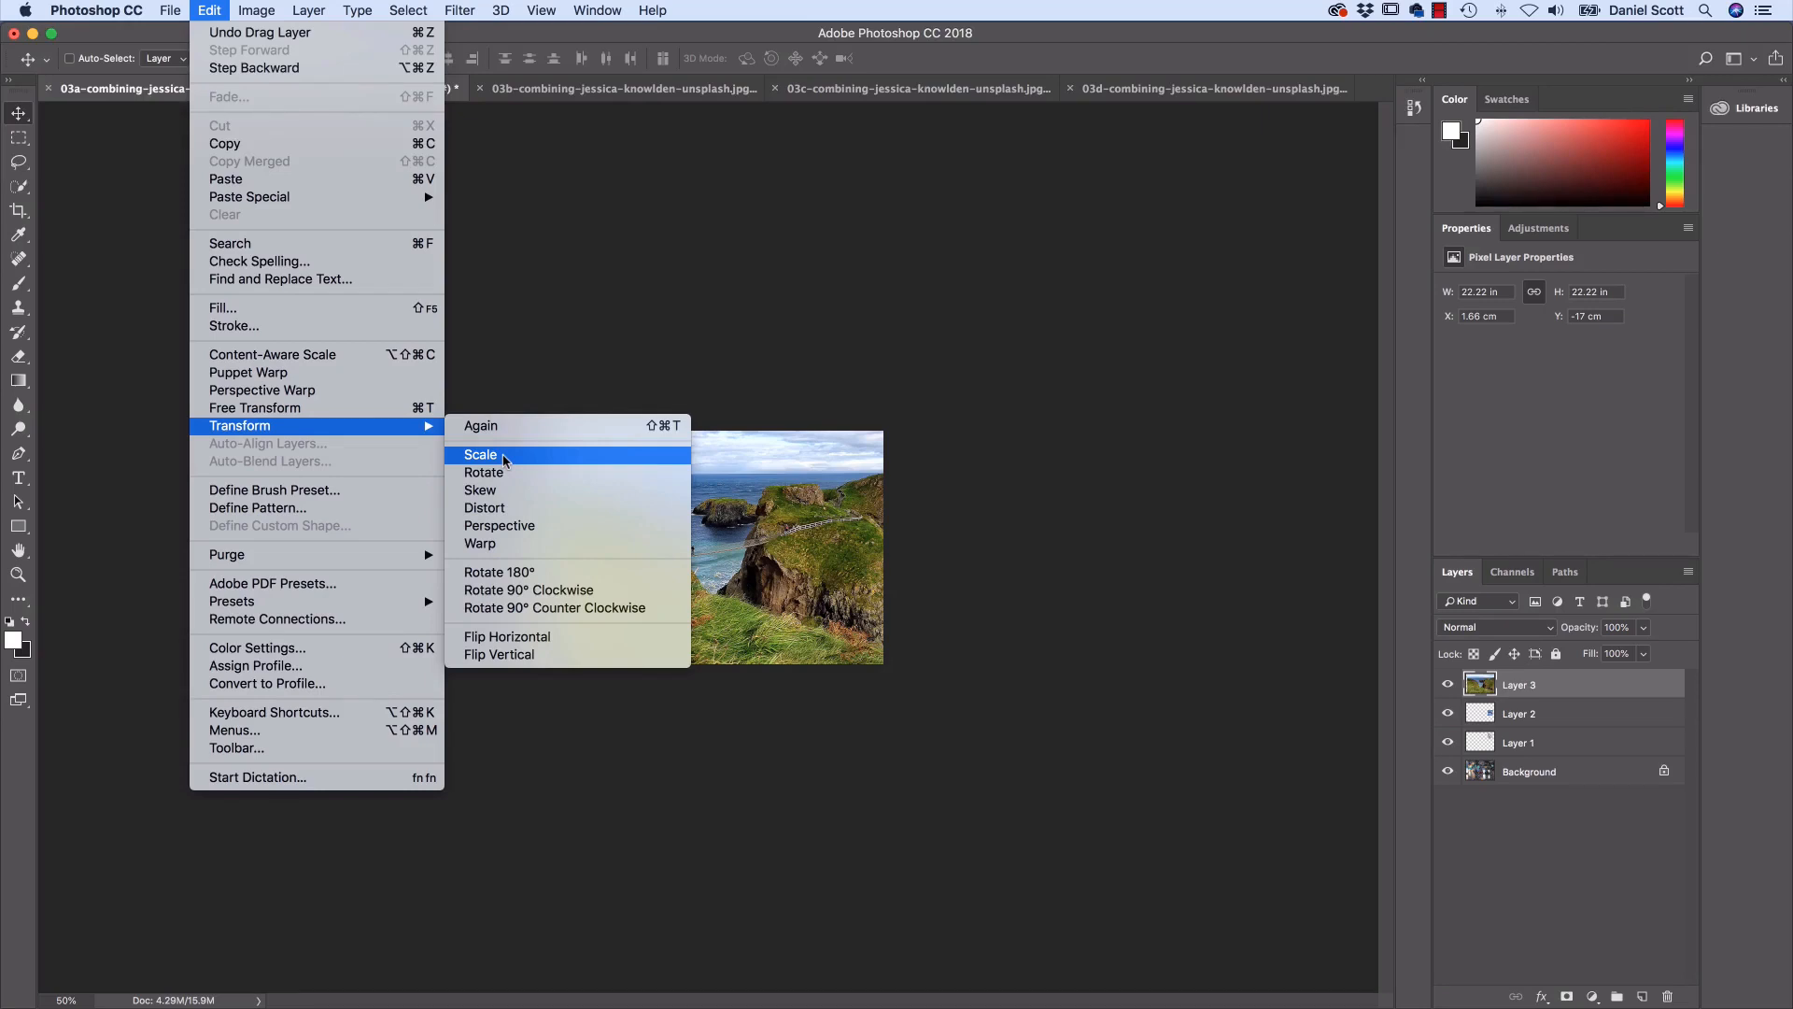
{"action": "left_click", "coordinate": [502, 455]}
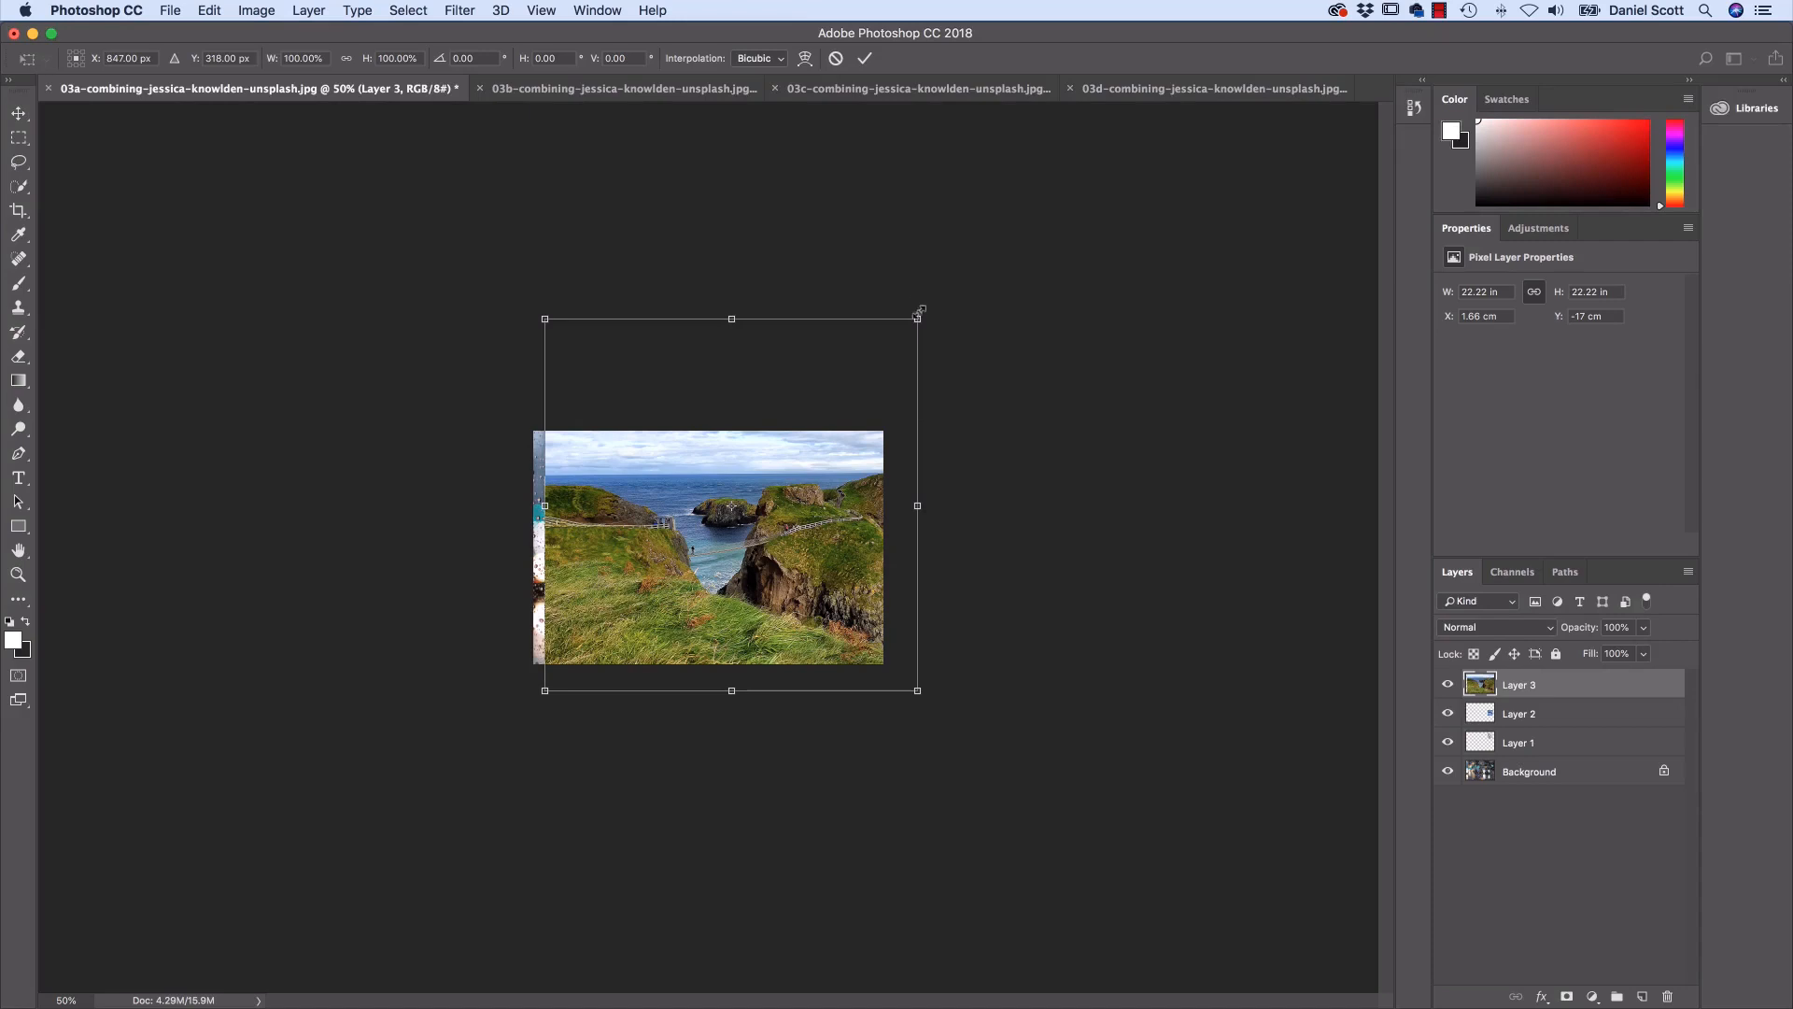
Try narrowing the coastal landscape to about 77% width without keeping its proportions, and undo that resize
{"action": "left_click_drag", "start_coordinate": [917, 318], "coordinate": [832, 316]}
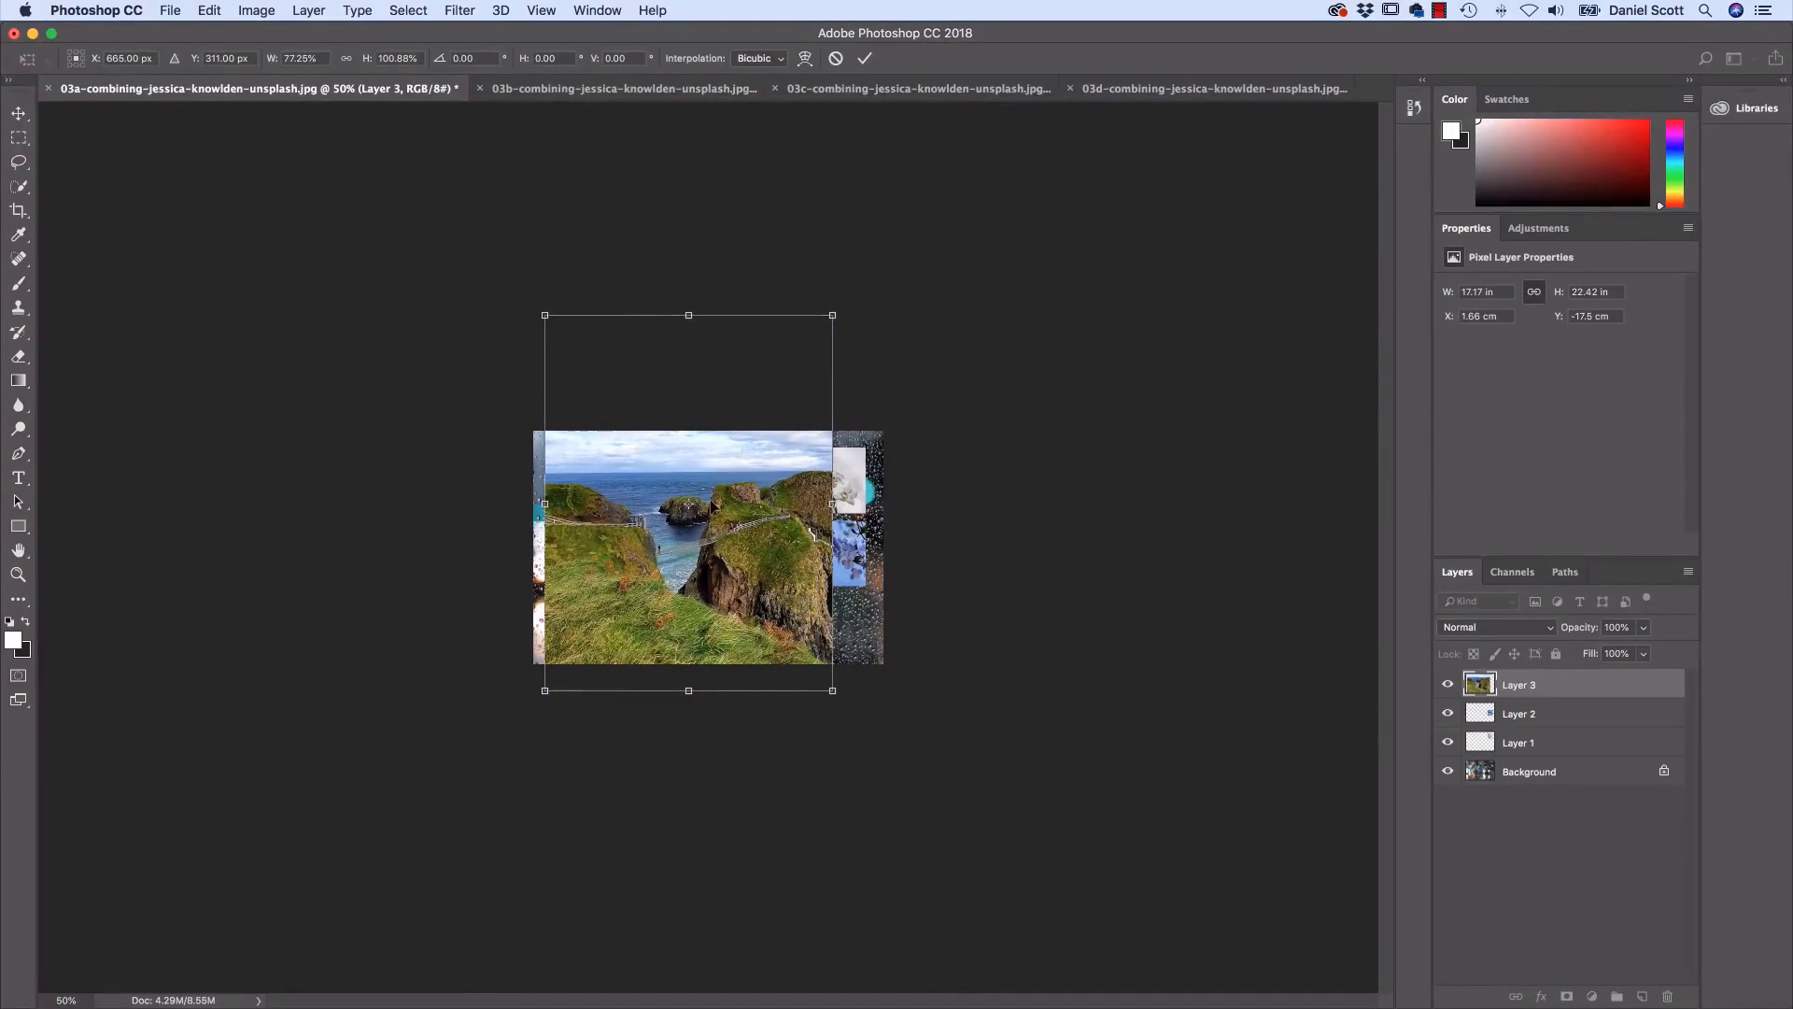
{"action": "left_click", "coordinate": [207, 10]}
{"action": "left_click", "coordinate": [224, 36]}
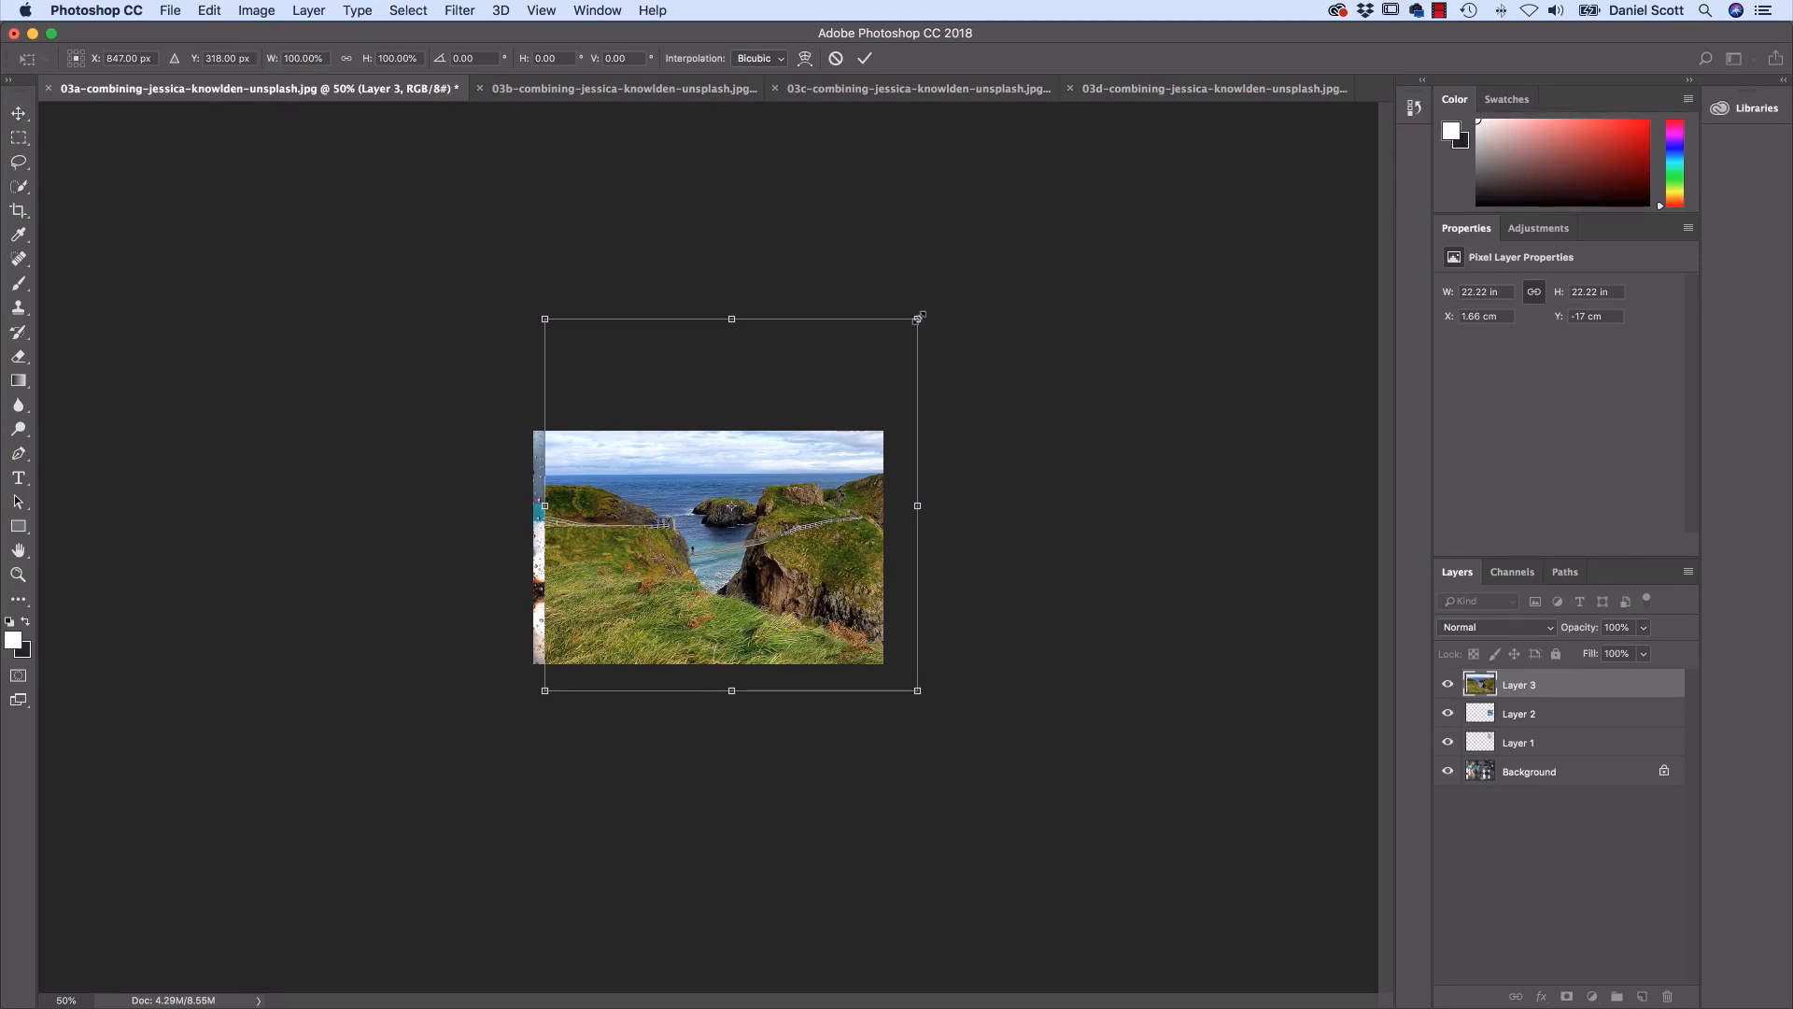
Scale the coastal landscape down proportionally to about 22% and position it below the blue flower image
{"action": "left_click_drag", "start_coordinate": [919, 319], "coordinate": [727, 508]}
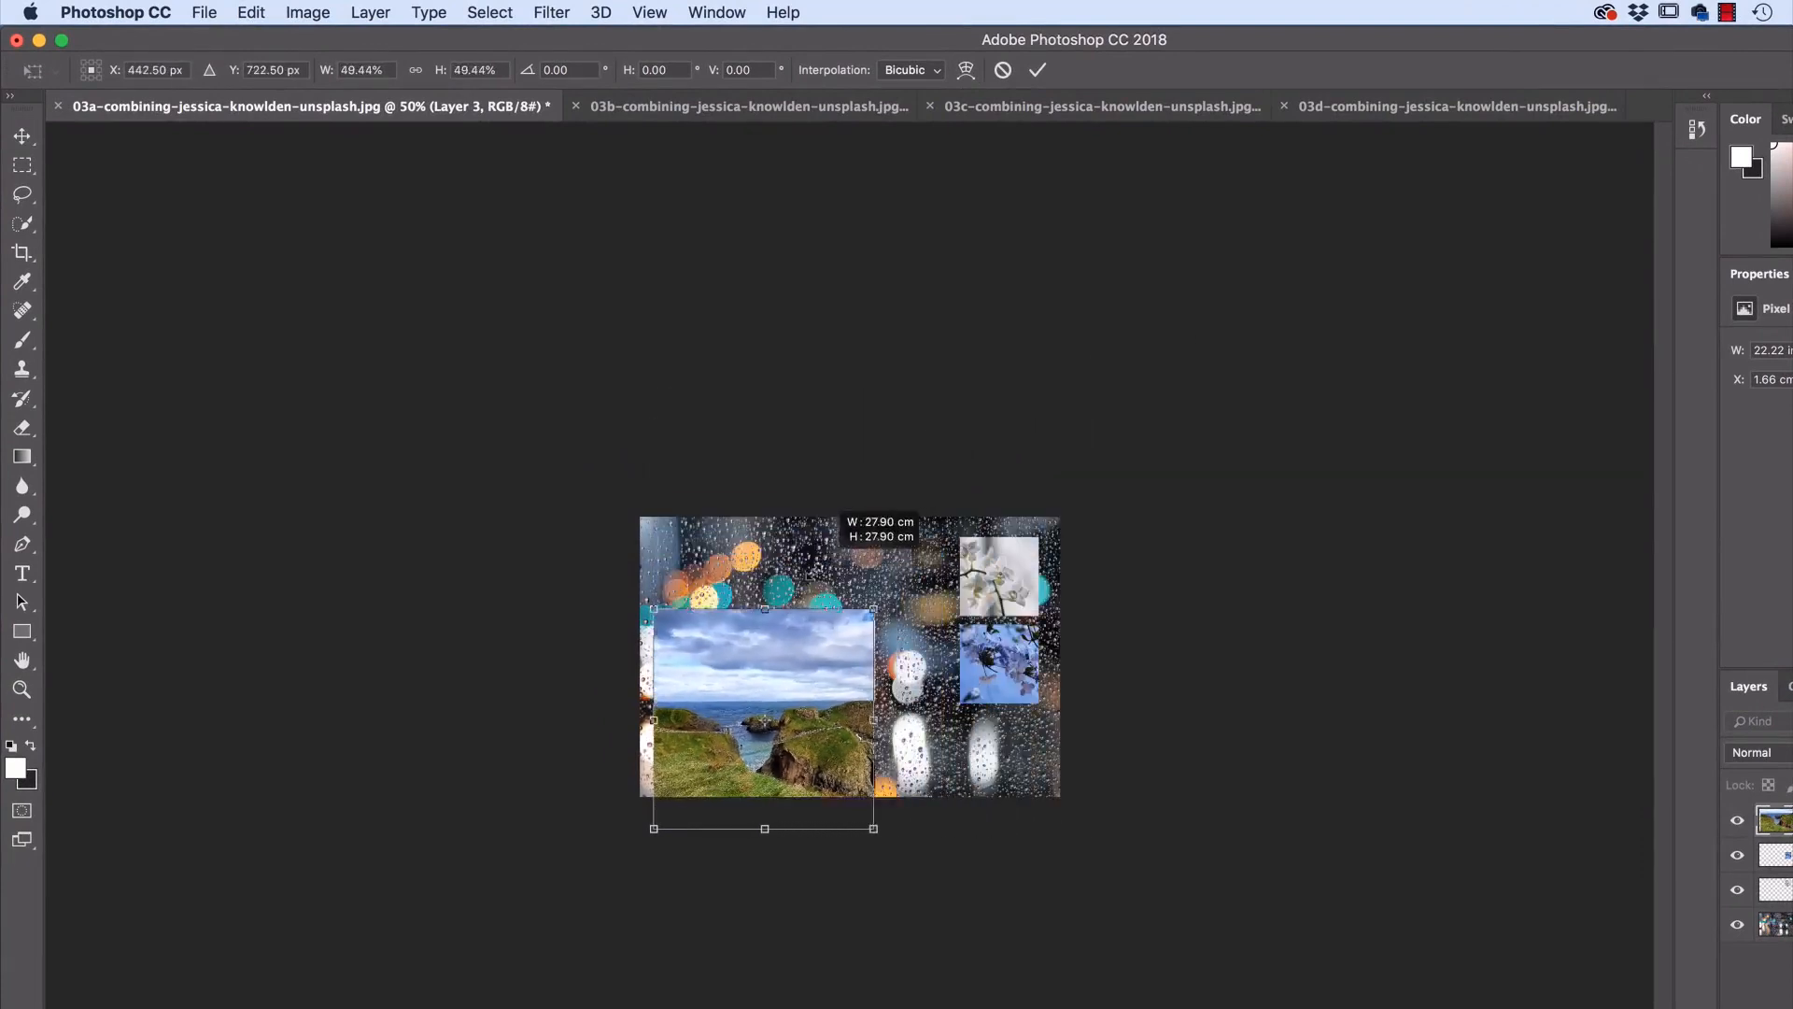
{"action": "left_click_drag", "start_coordinate": [868, 617], "coordinate": [747, 719]}
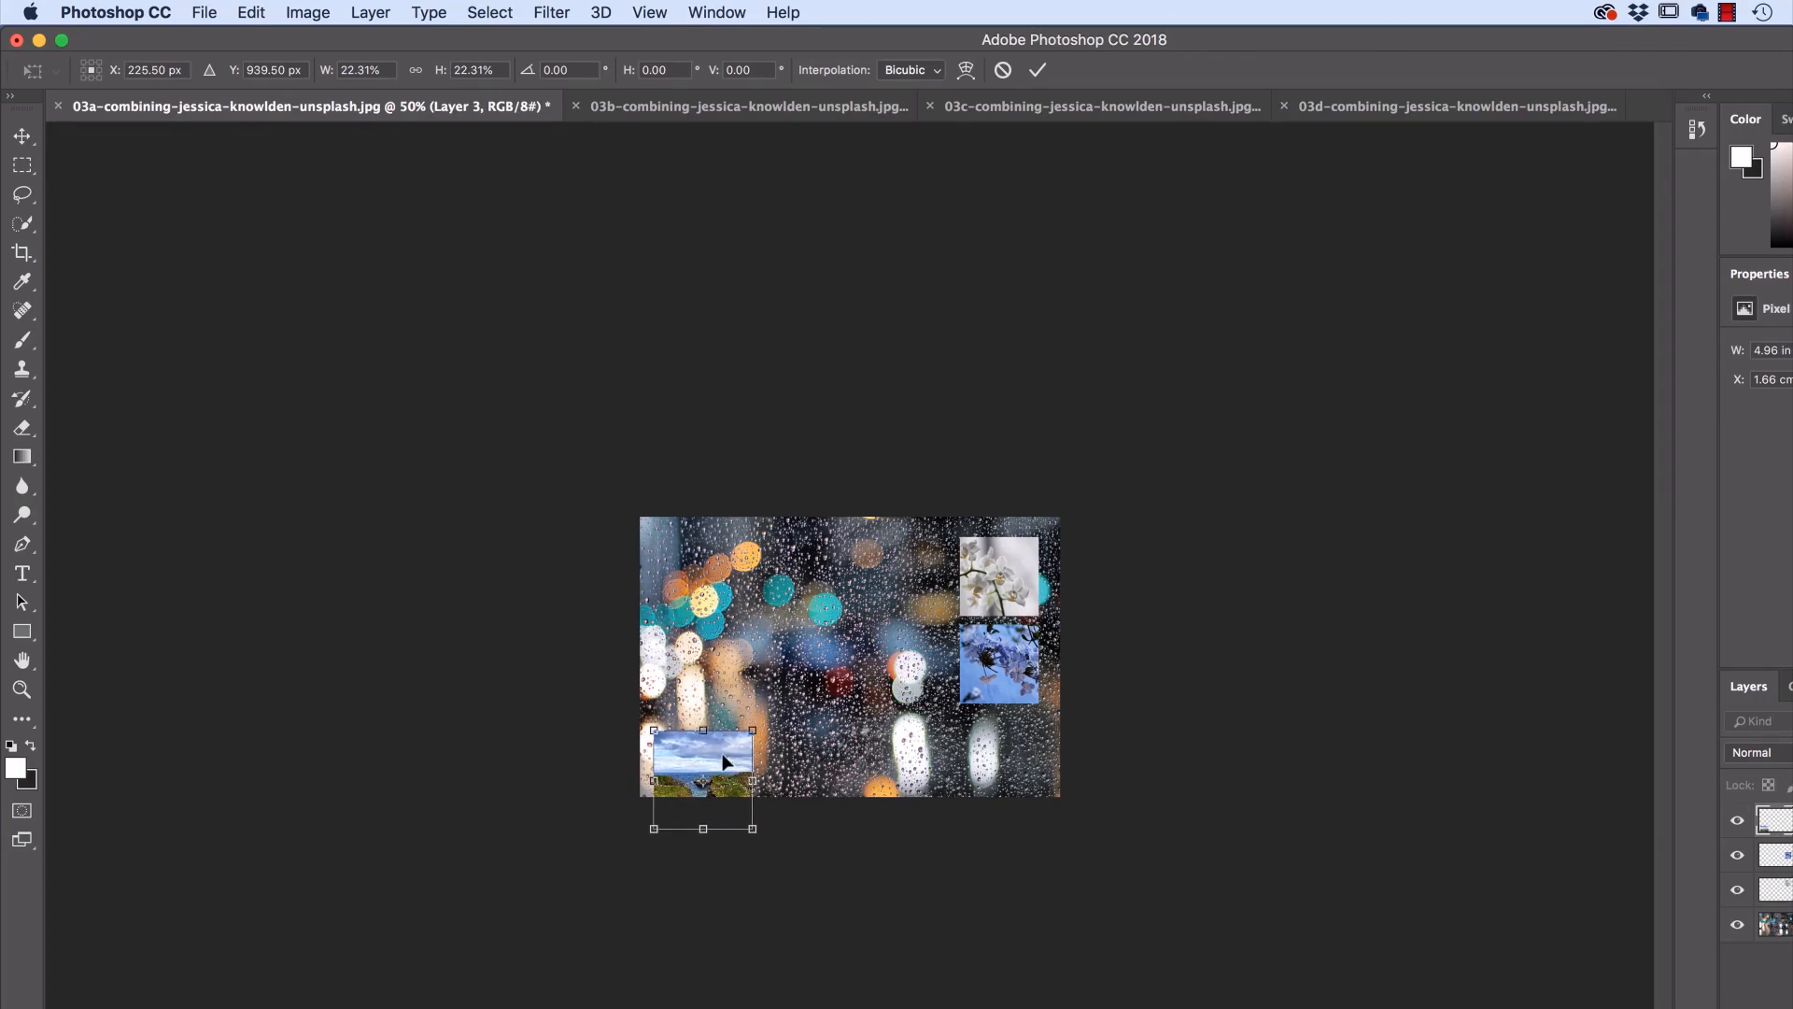
{"action": "left_click_drag", "start_coordinate": [724, 754], "coordinate": [1006, 744]}
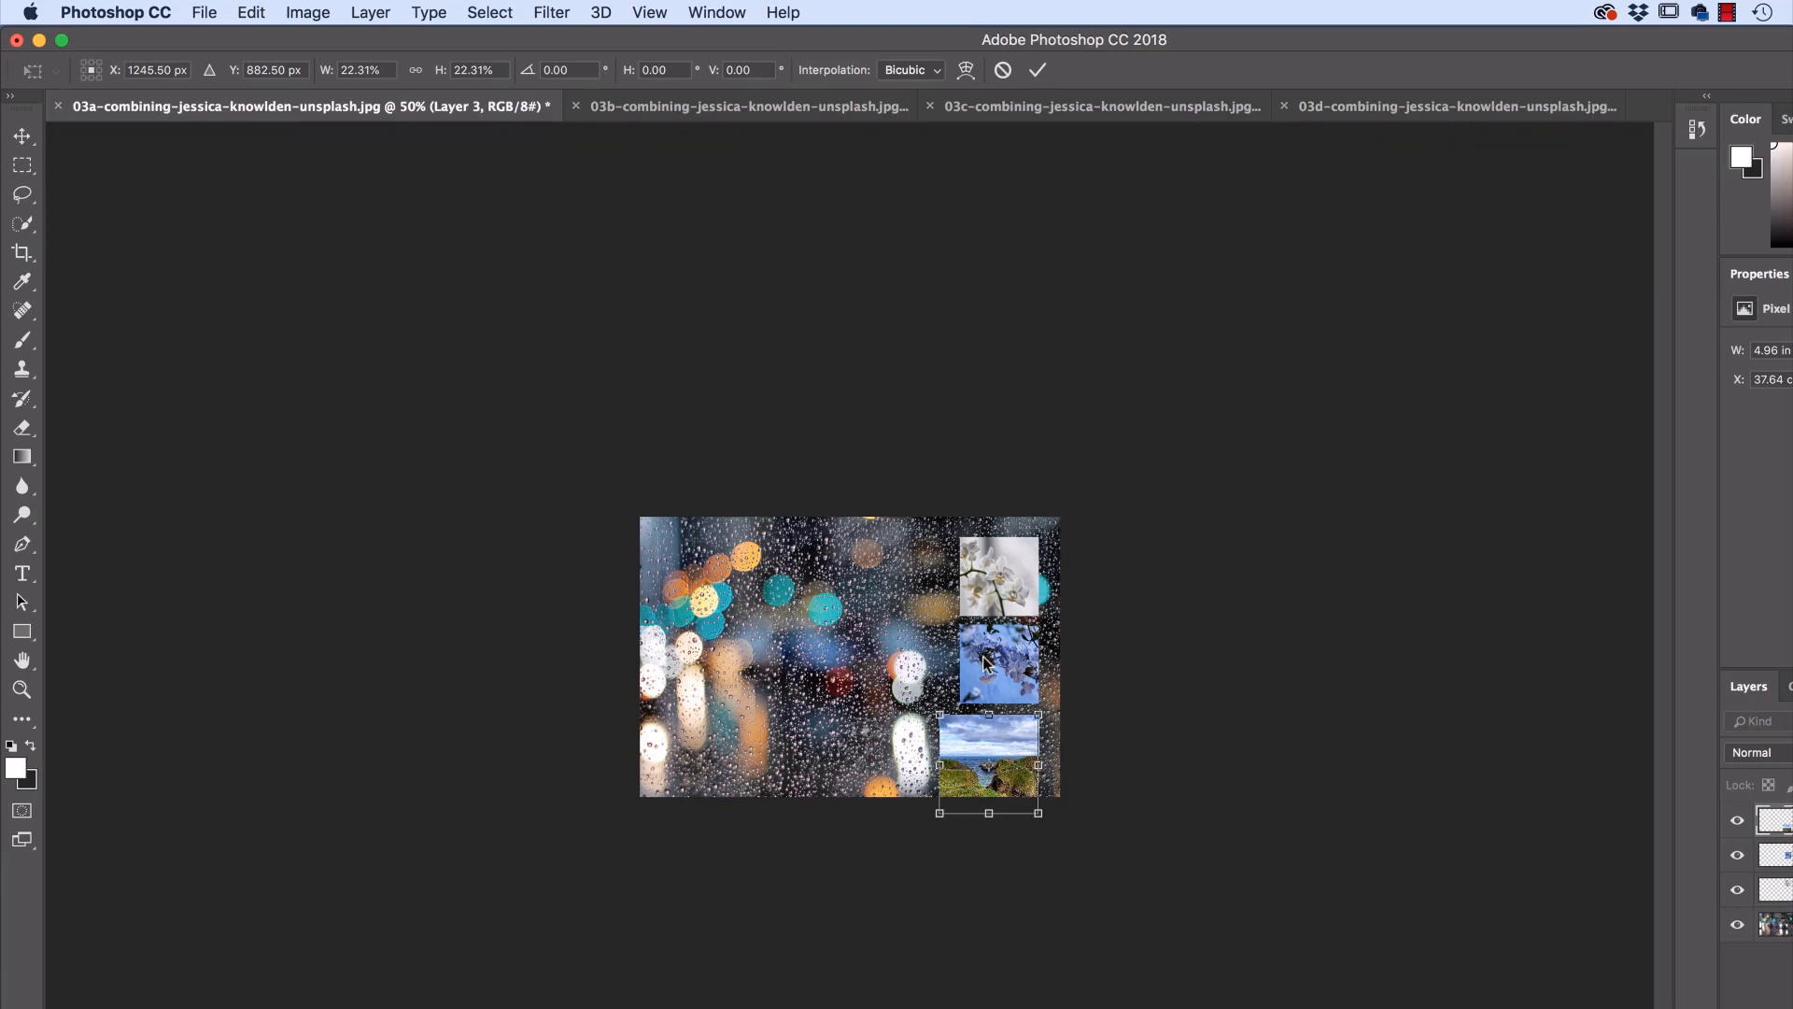
Zoom in to 200% and pan around the stacked images to examine the landscape's size against the flower image above
{"action": "key", "text": "super+plus"}
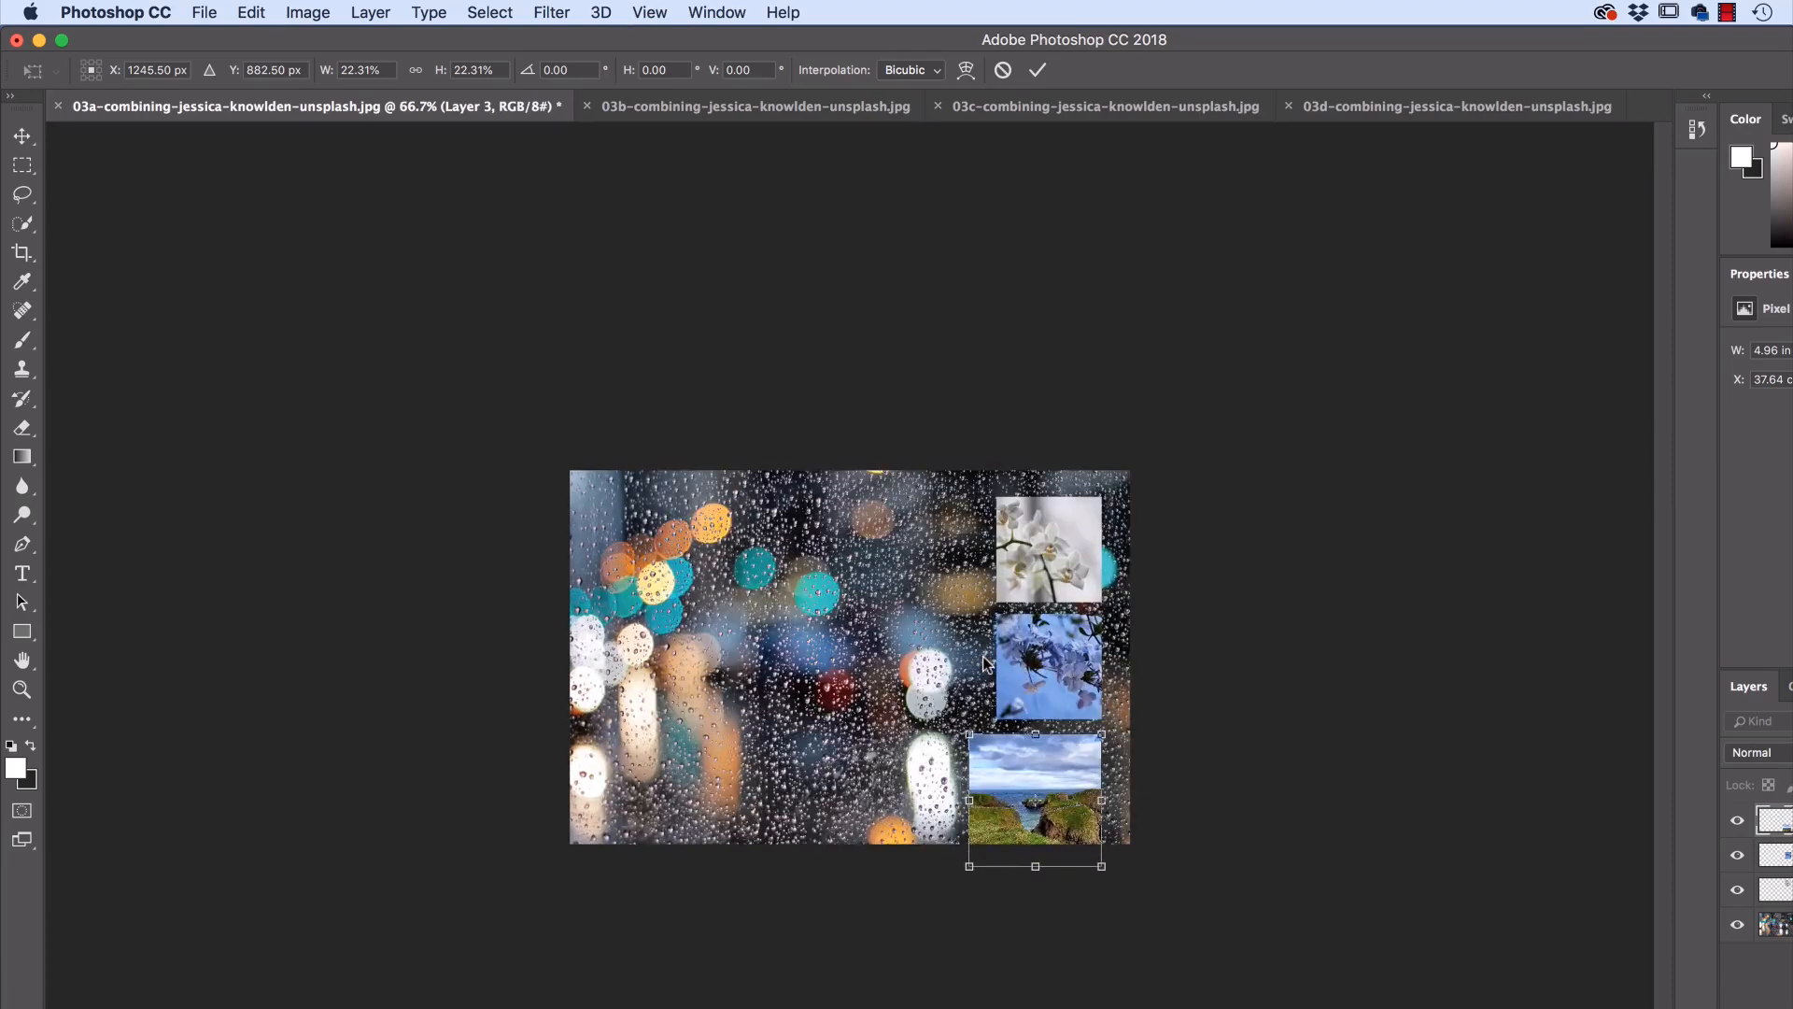
{"action": "key", "text": "super+plus"}
{"action": "key", "text": "super+plus"}
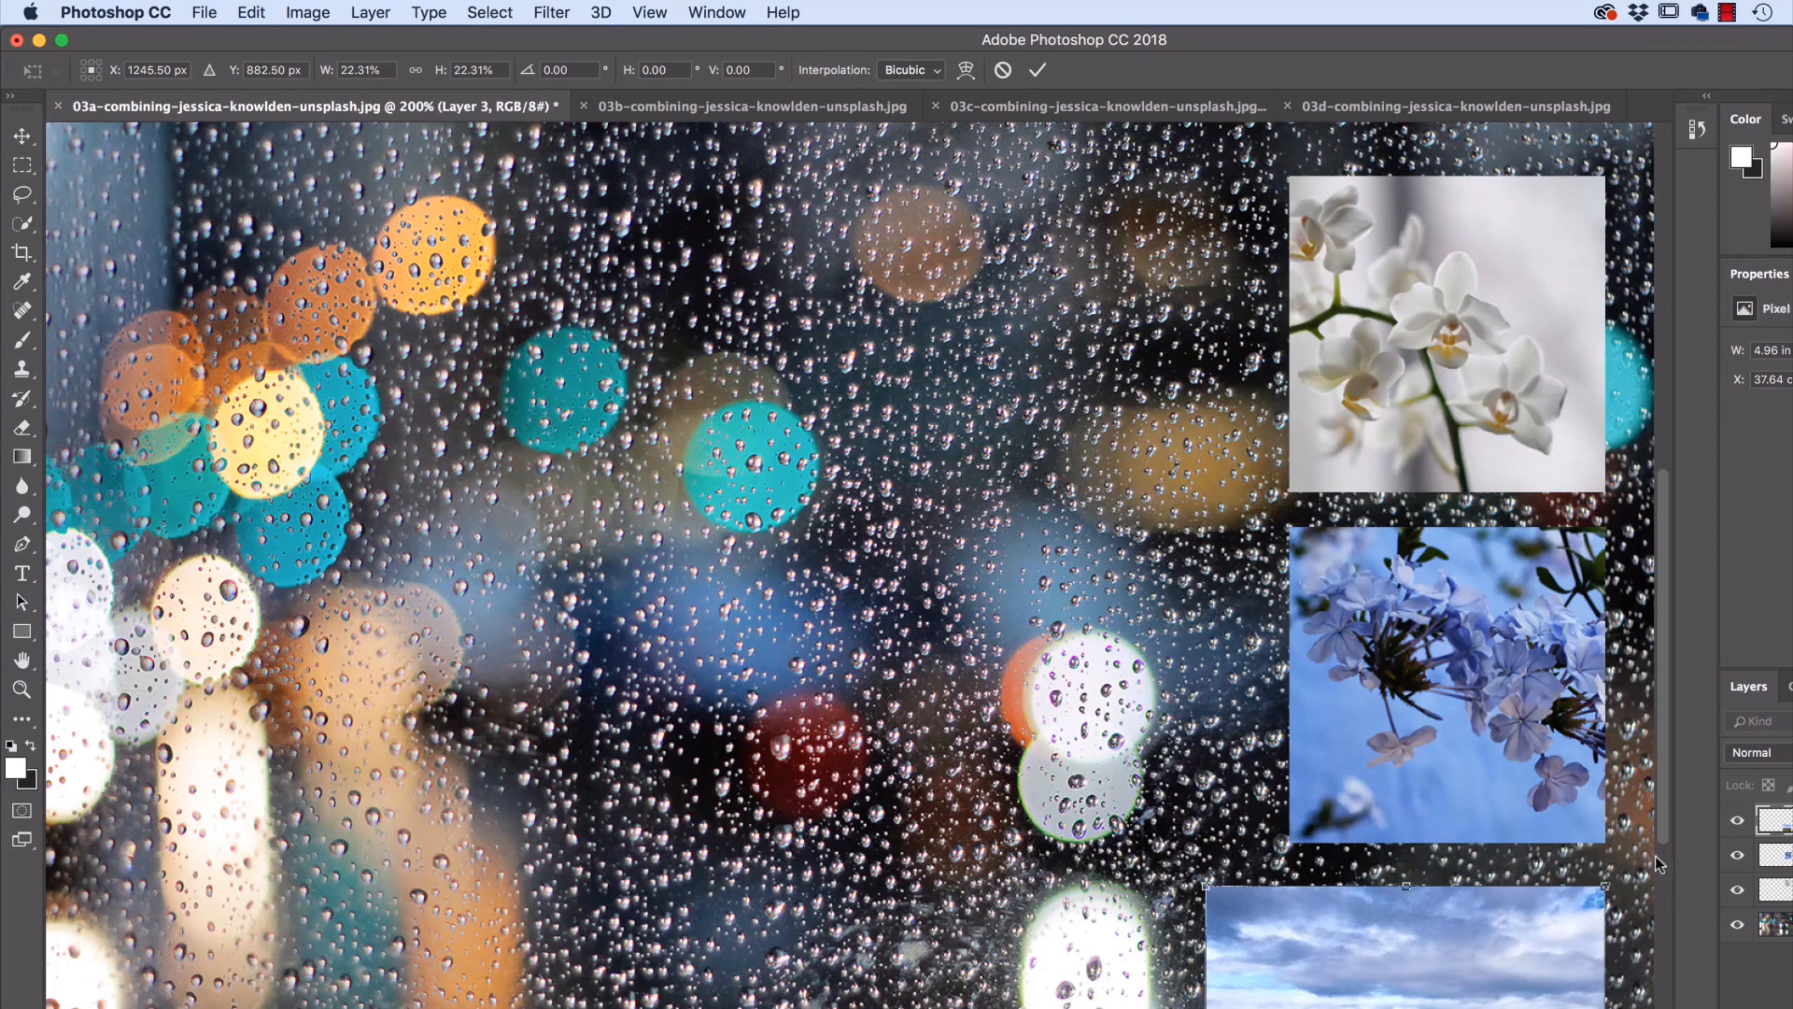
{"action": "left_click_drag", "start_coordinate": [1662, 809], "coordinate": [1664, 904]}
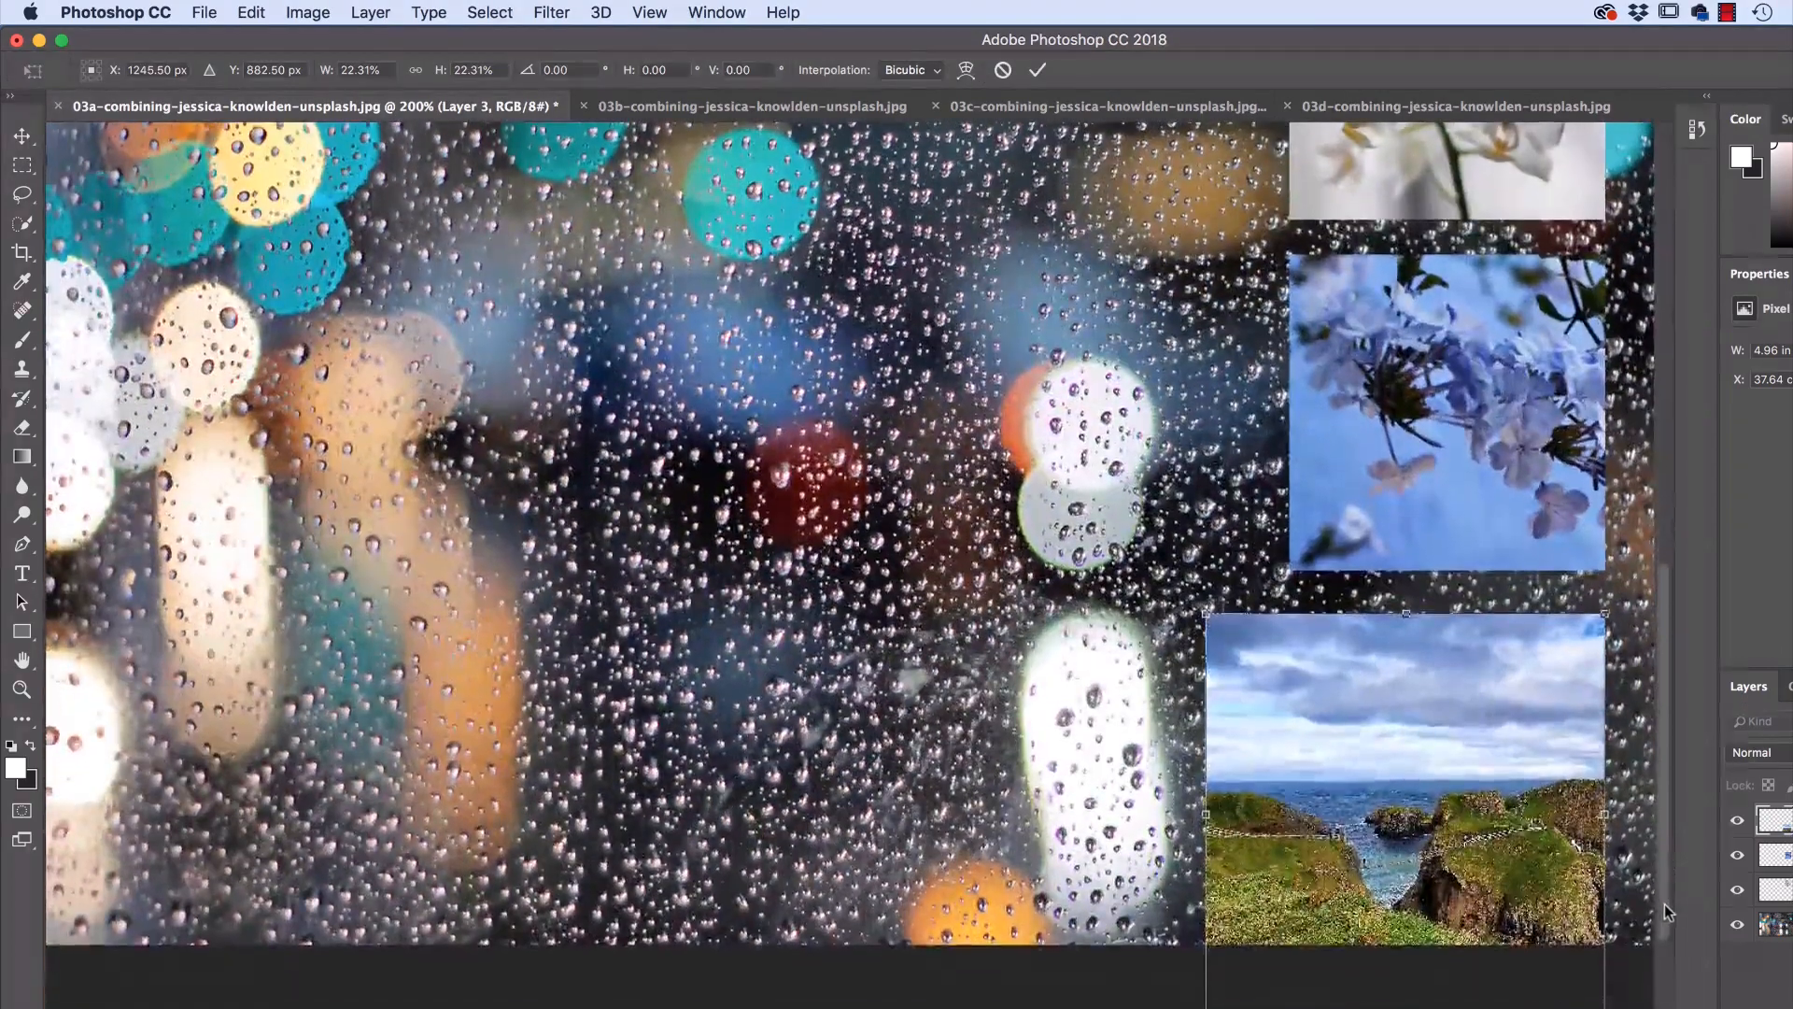
{"action": "scroll", "coordinate": [1537, 983], "scroll_direction": "right", "scroll_amount": 10}
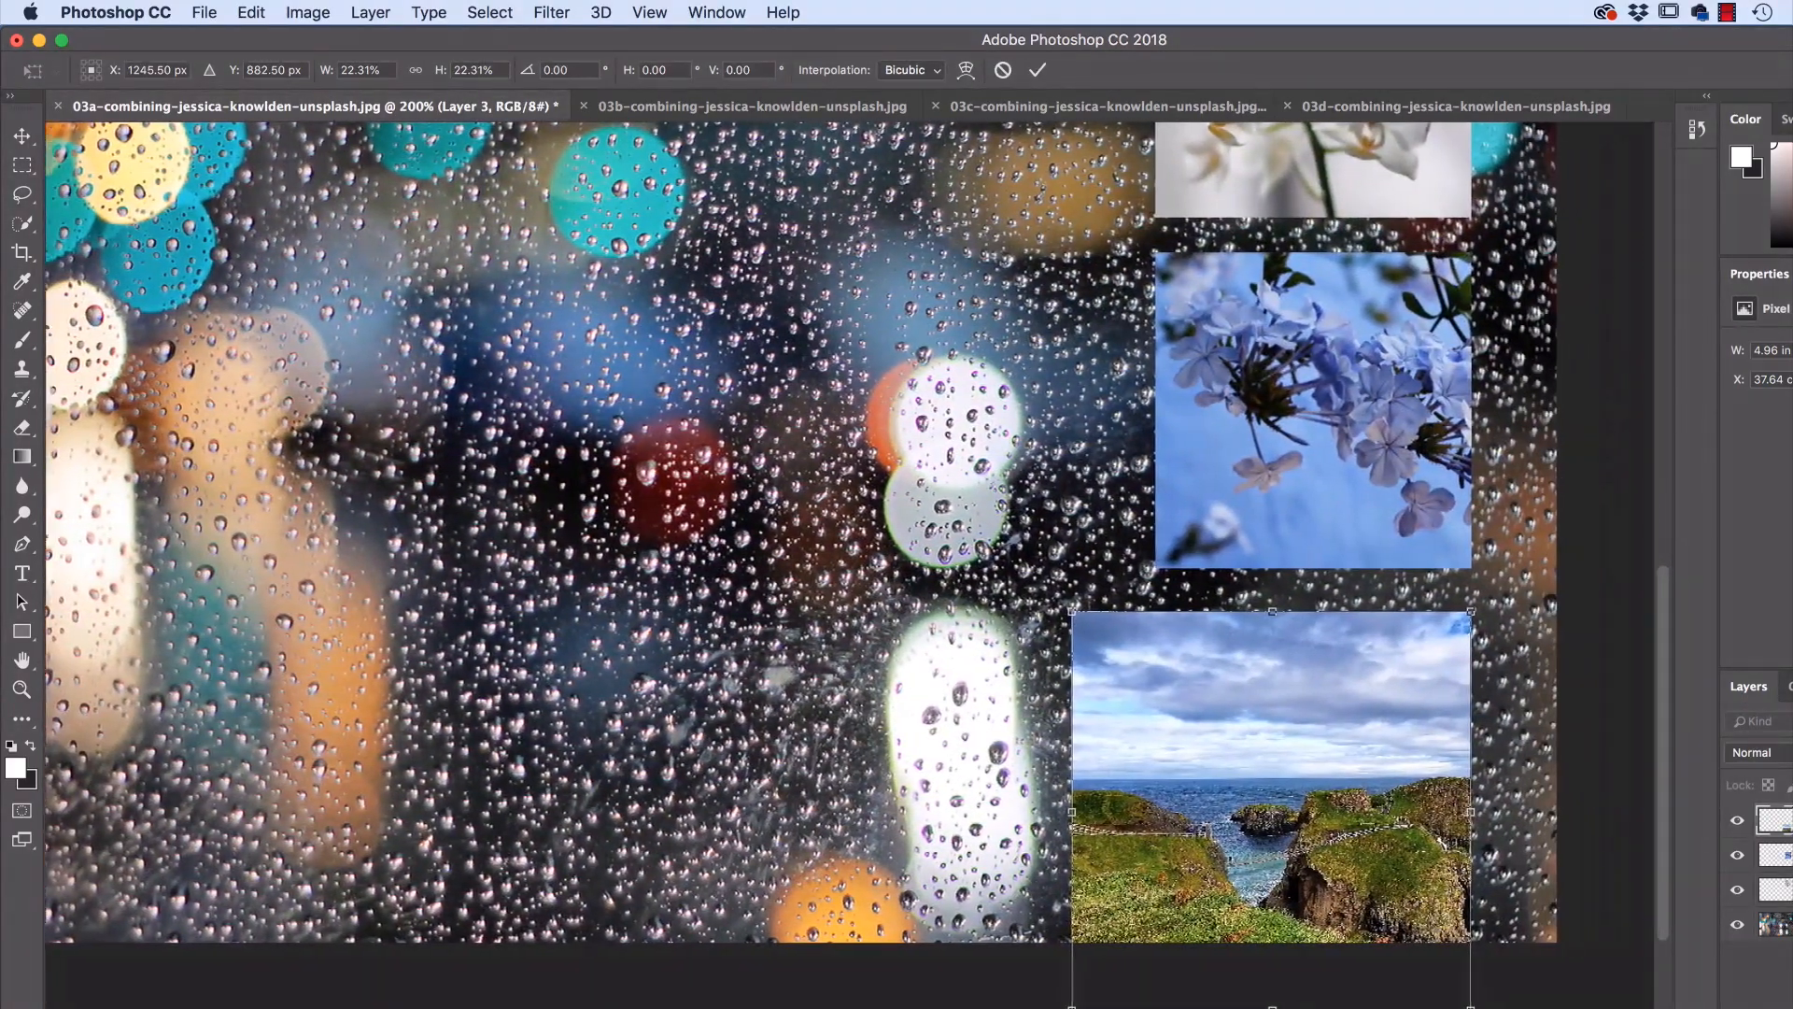
{"action": "scroll", "coordinate": [1381, 924], "scroll_direction": "right", "scroll_amount": 1}
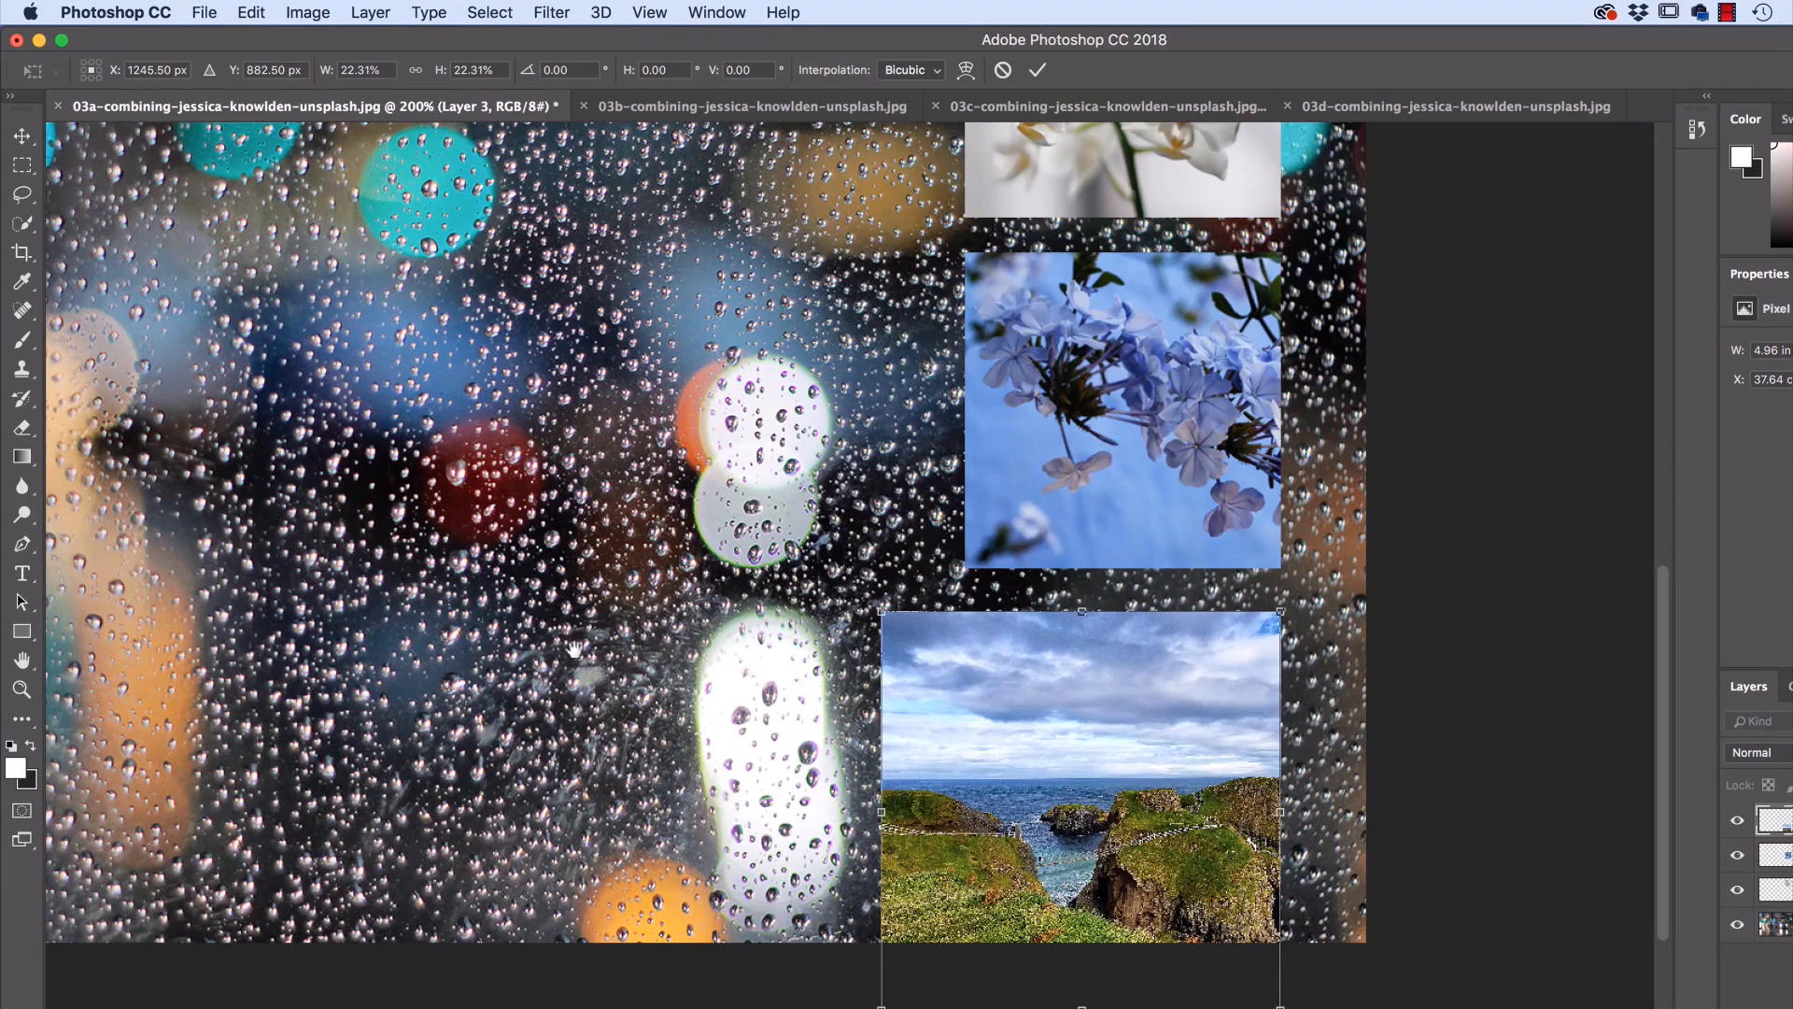
{"action": "left_click_drag", "start_coordinate": [575, 648], "coordinate": [661, 589]}
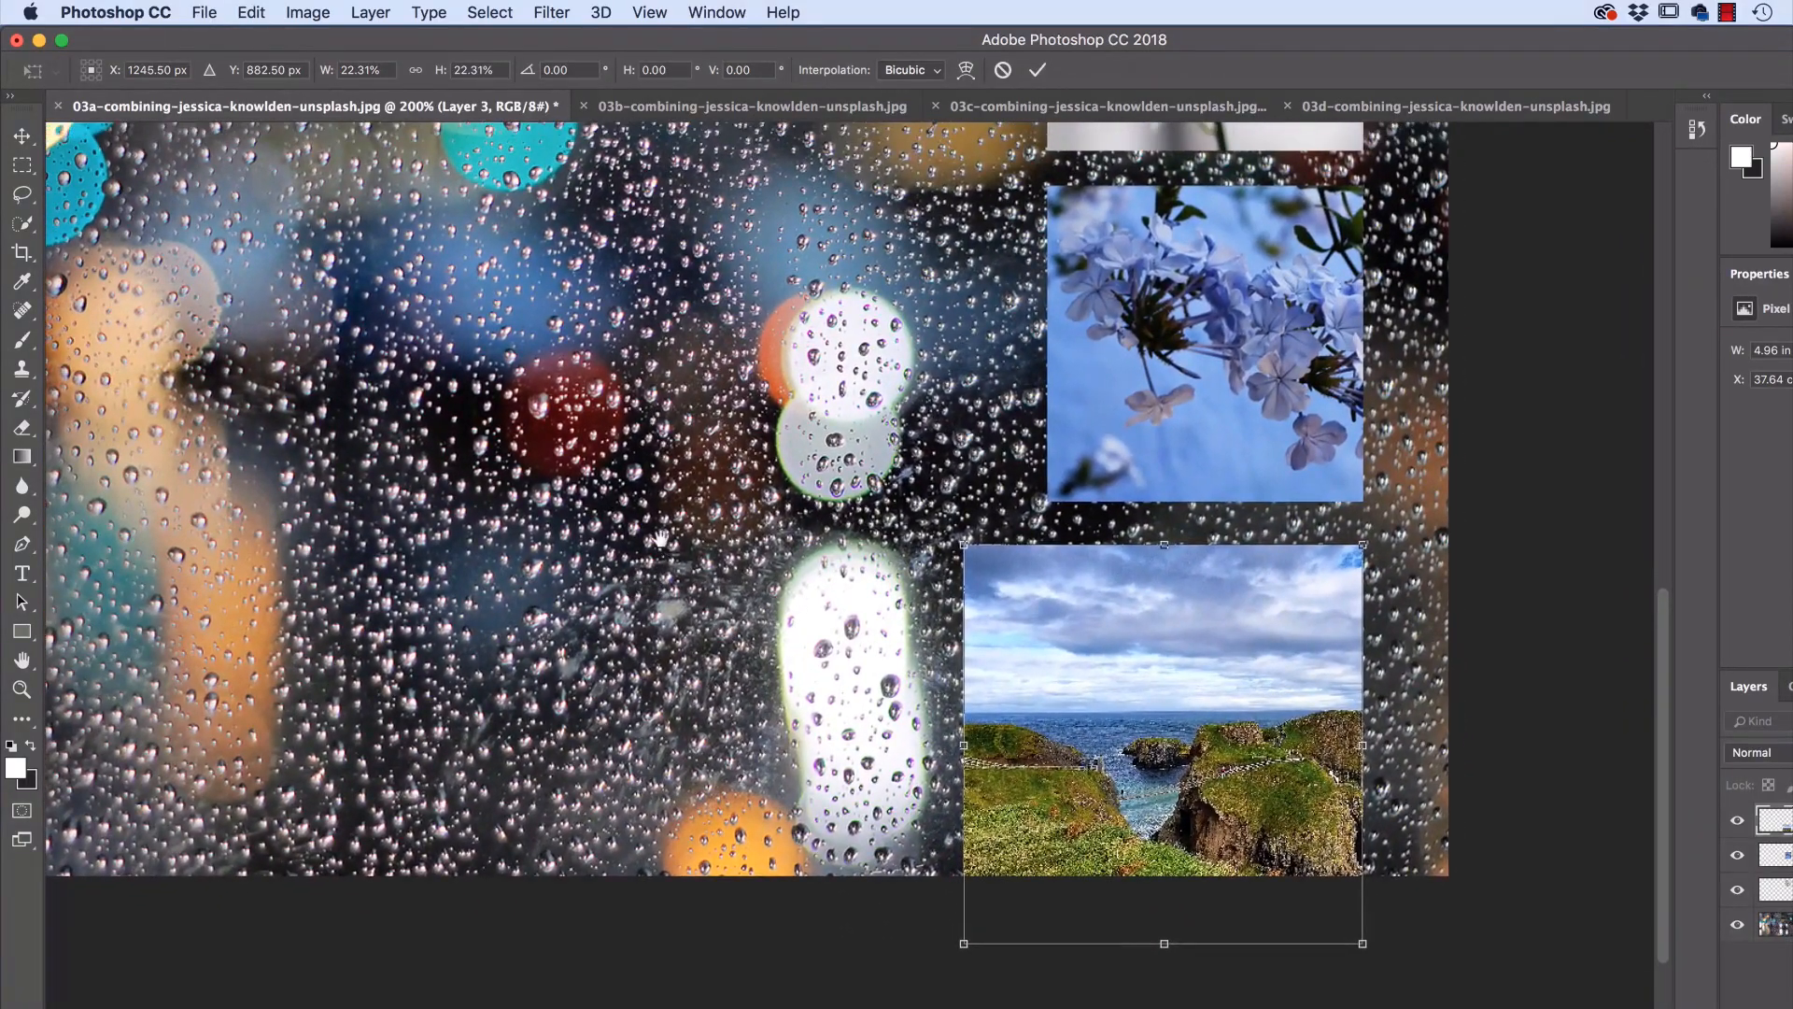
{"action": "left_click_drag", "start_coordinate": [719, 499], "coordinate": [543, 567]}
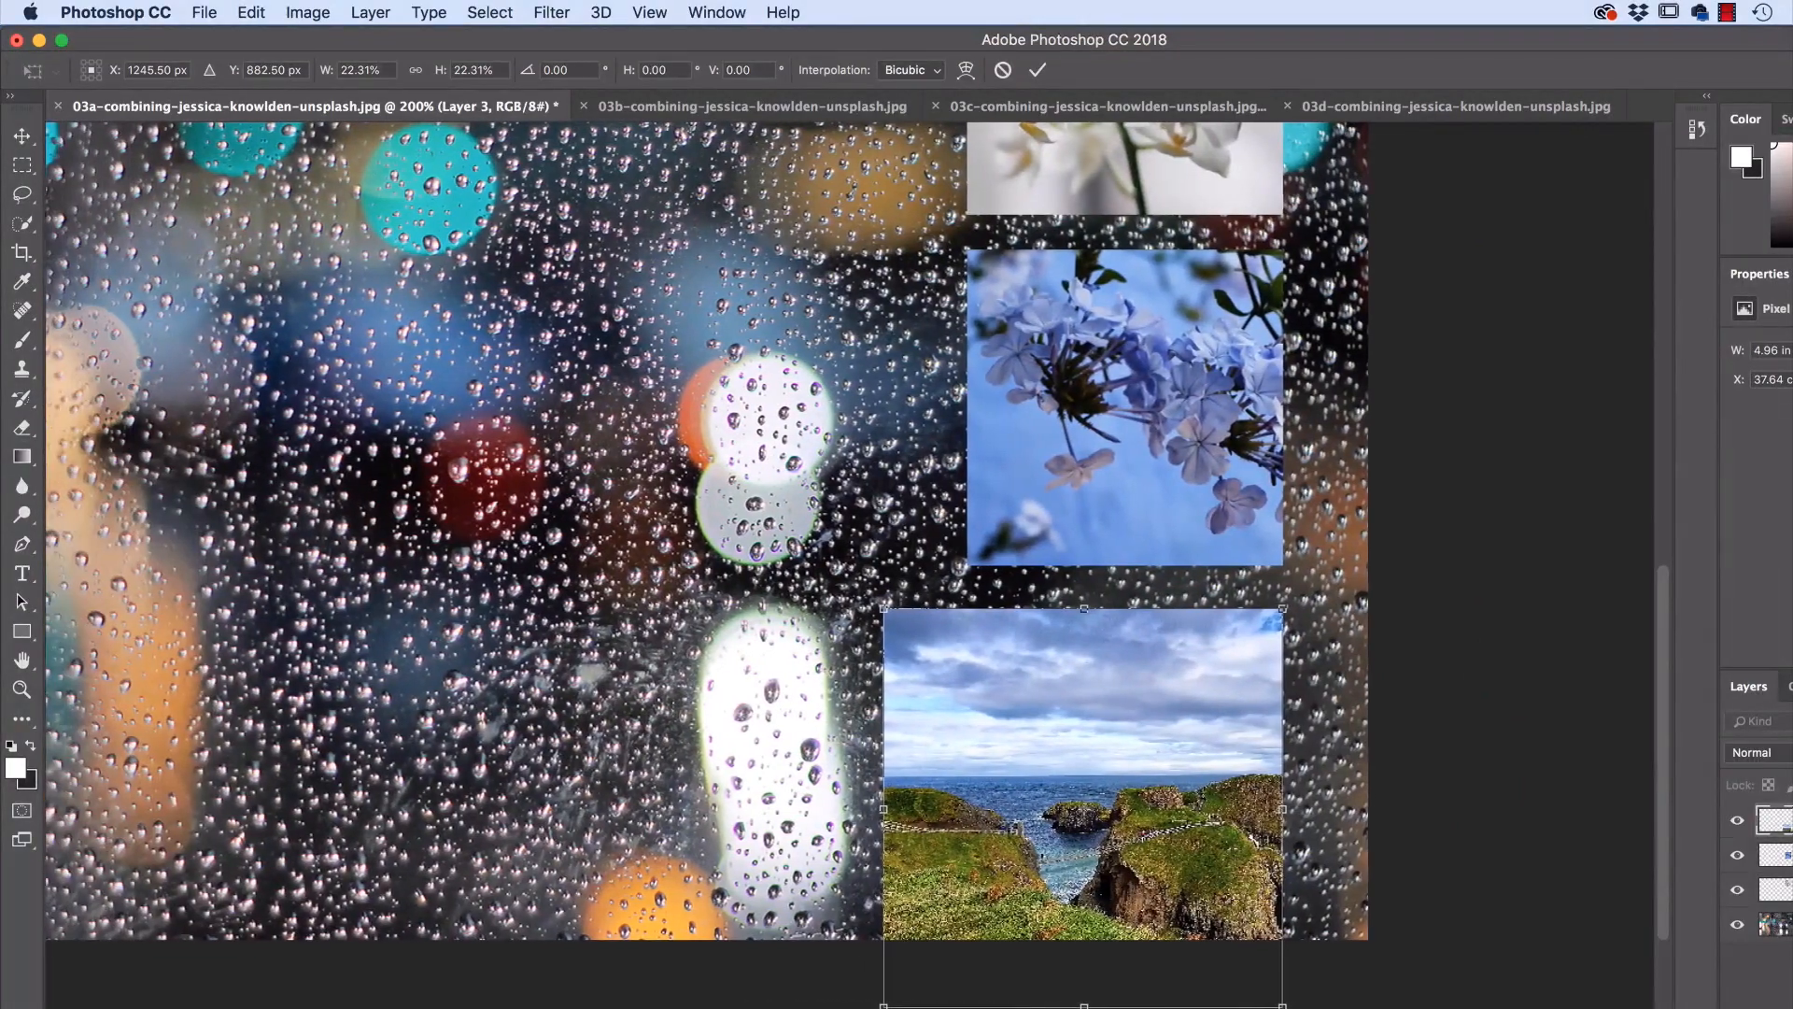
{"action": "left_click_drag", "start_coordinate": [1663, 870], "coordinate": [1662, 839]}
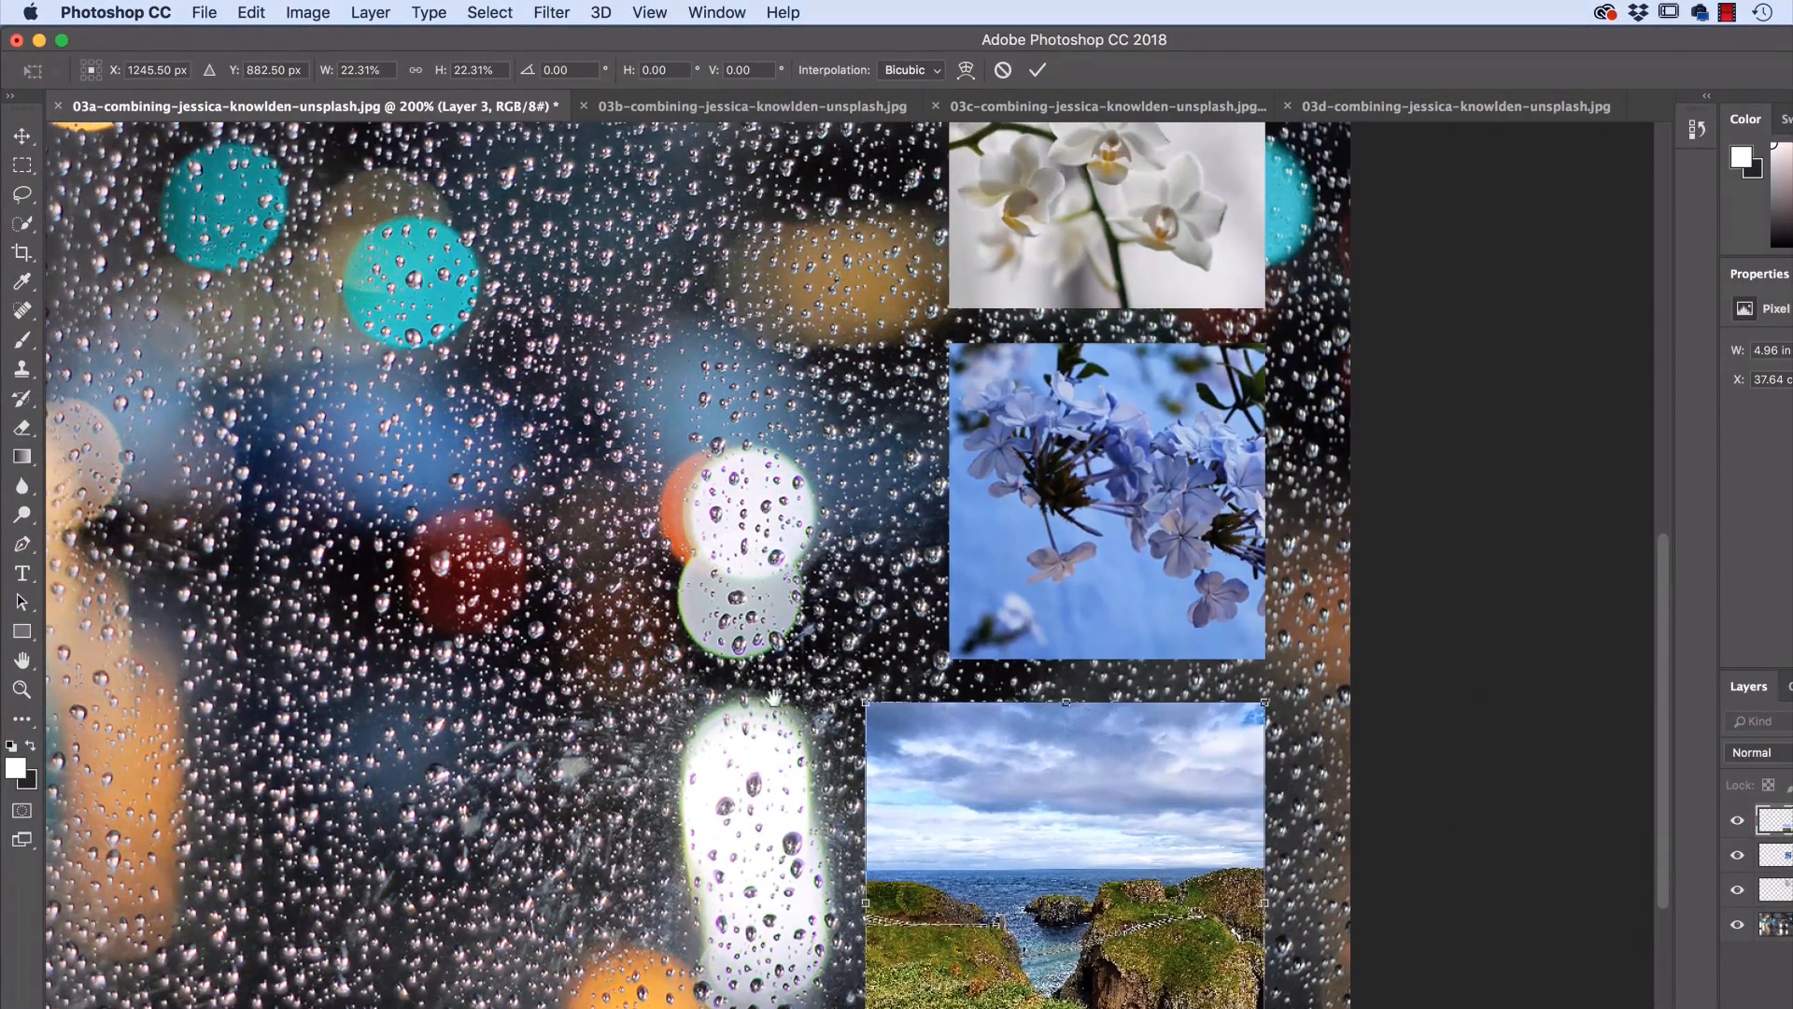
{"action": "left_click_drag", "start_coordinate": [775, 698], "coordinate": [727, 594]}
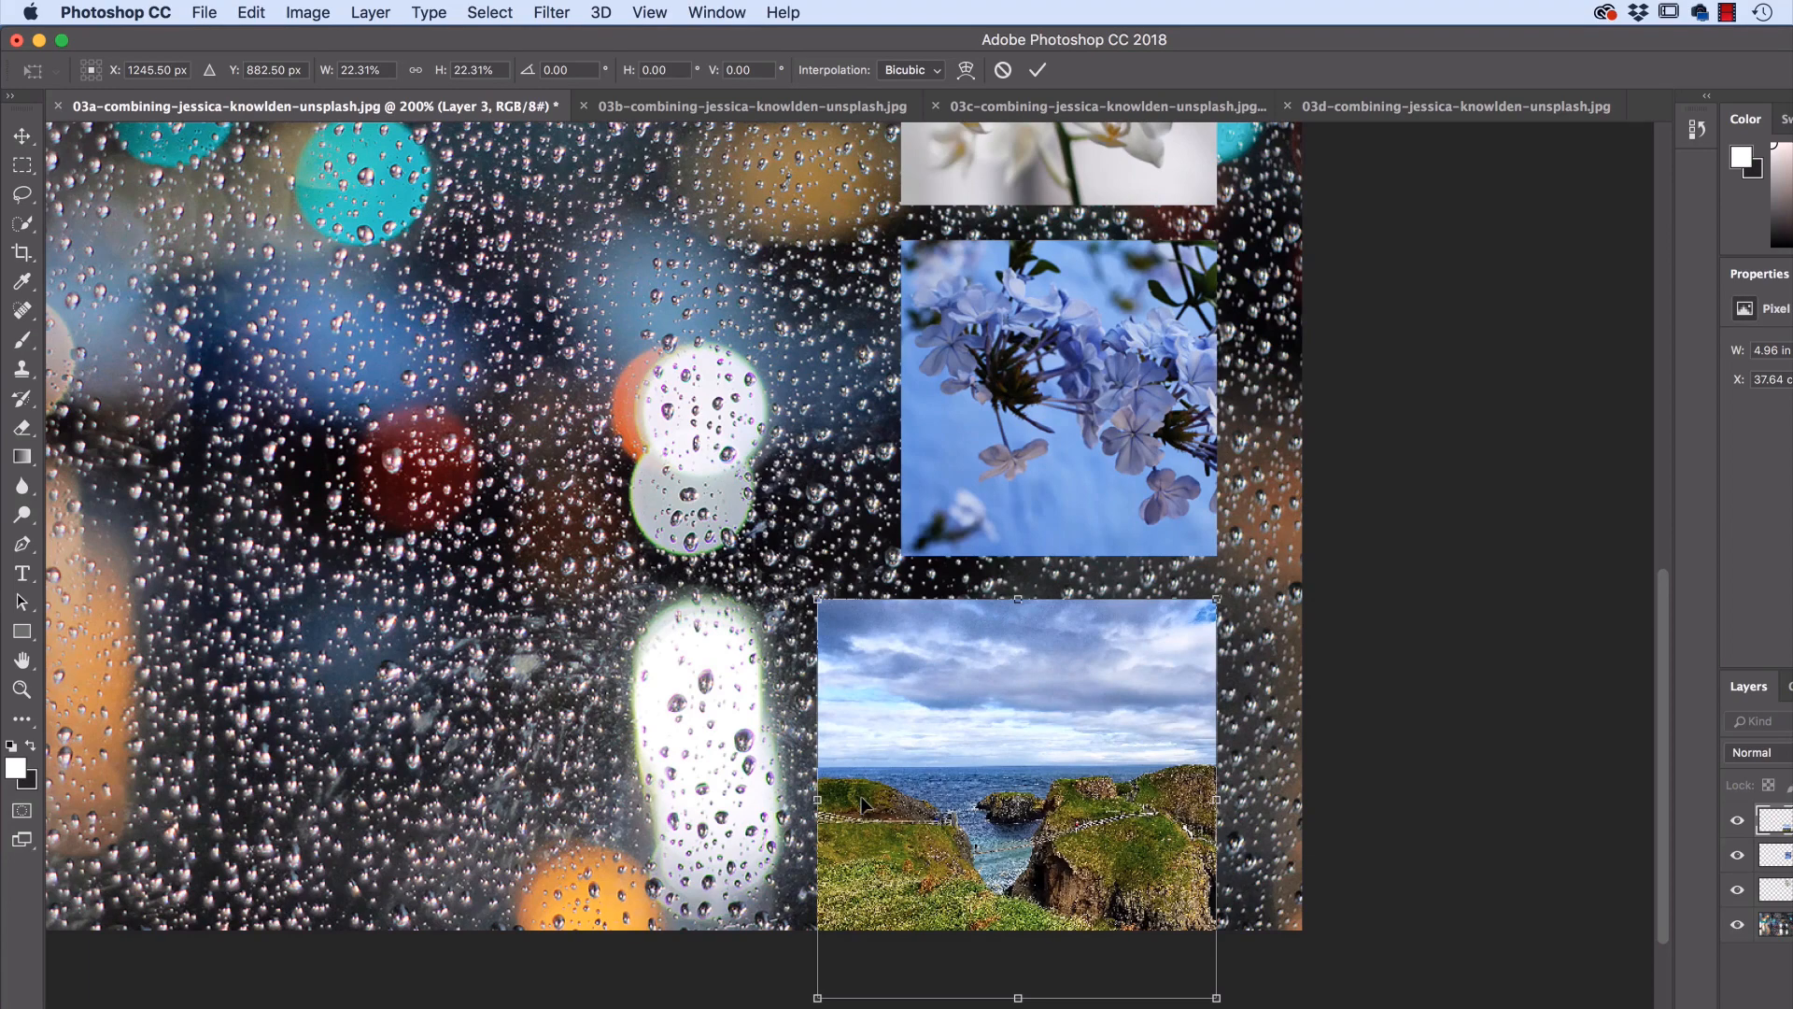
Reduce the landscape proportionally to about 18%, roughly matching the blue flower image's width, and apply the transform
{"action": "left_click_drag", "start_coordinate": [817, 997], "coordinate": [877, 898]}
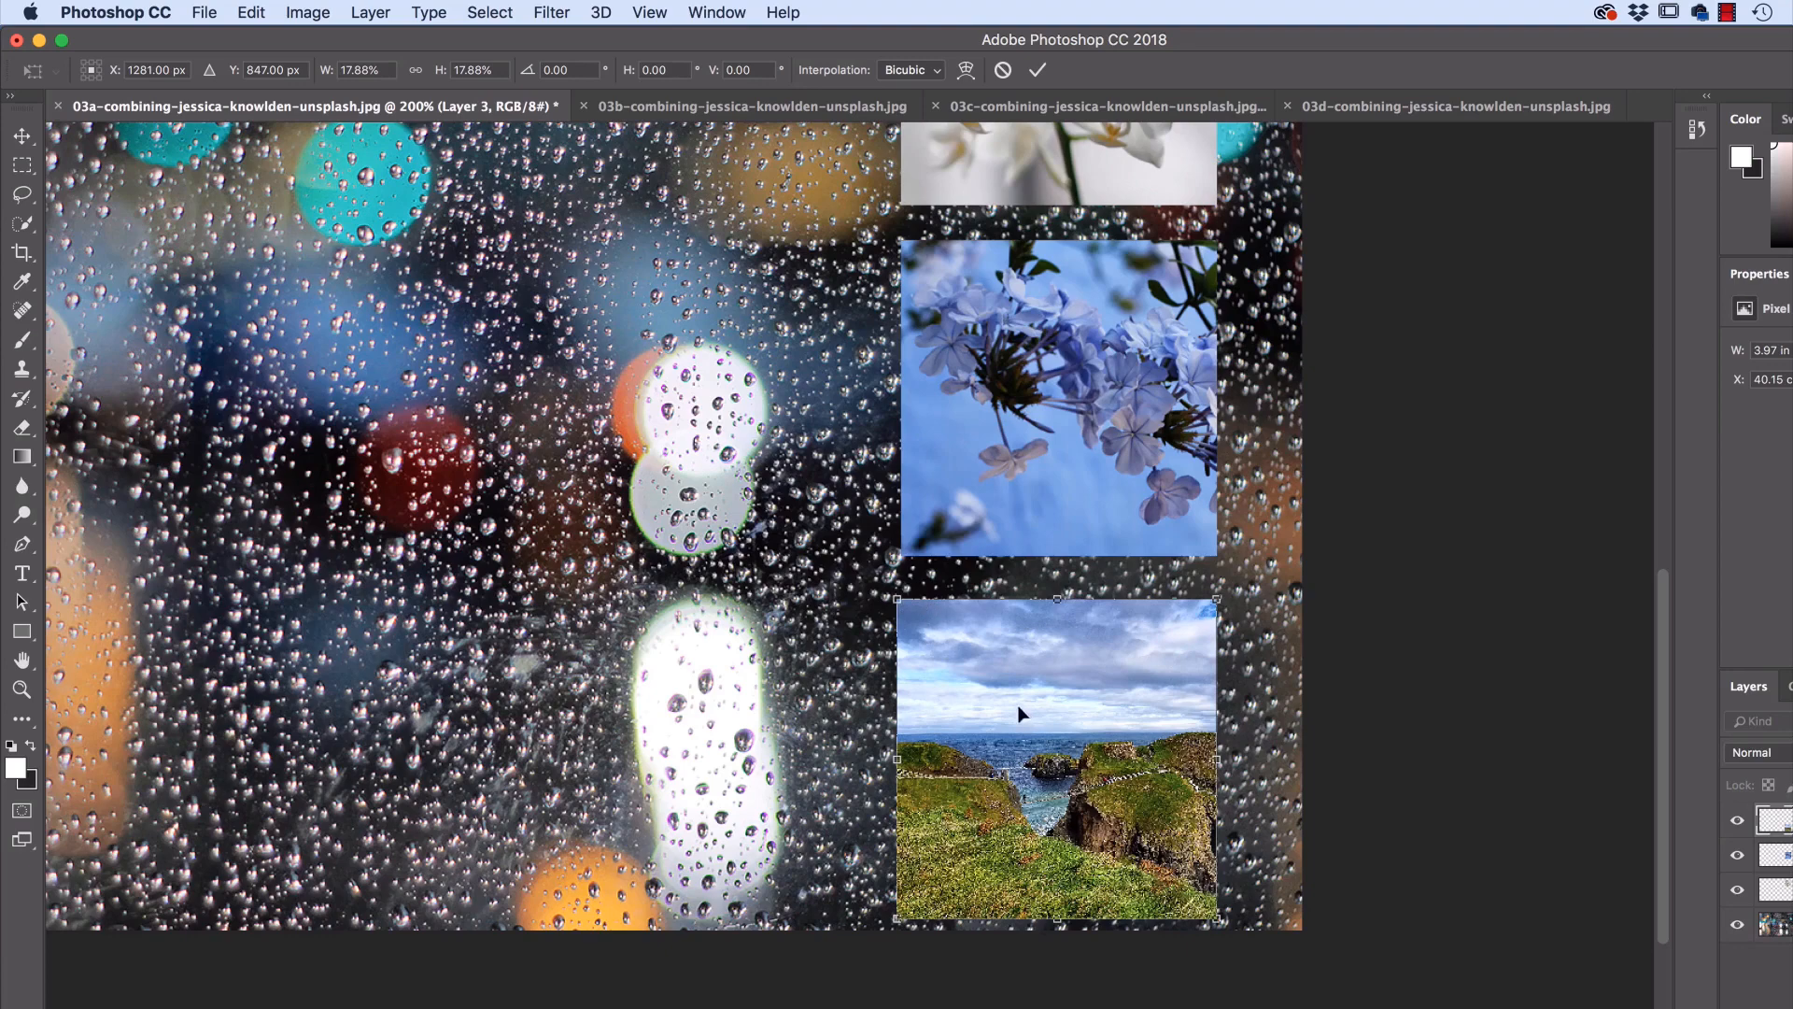
{"action": "left_click", "coordinate": [363, 11]}
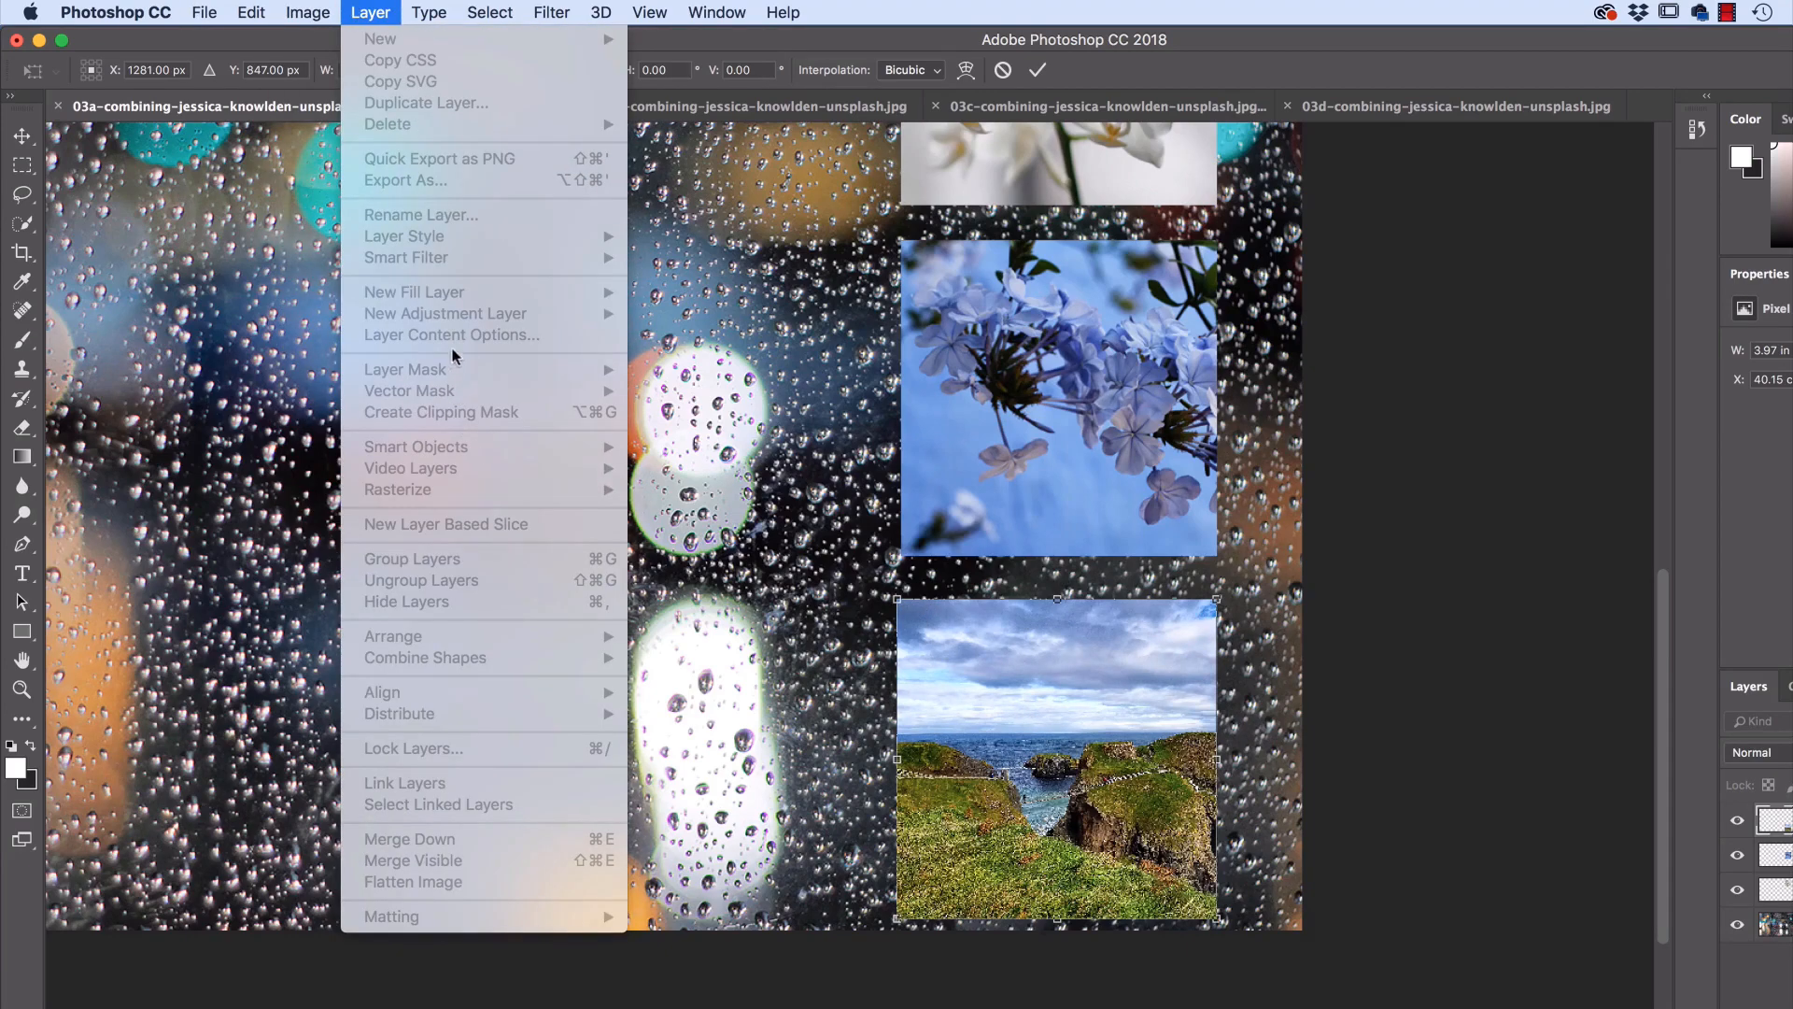
{"action": "left_click", "coordinate": [371, 12]}
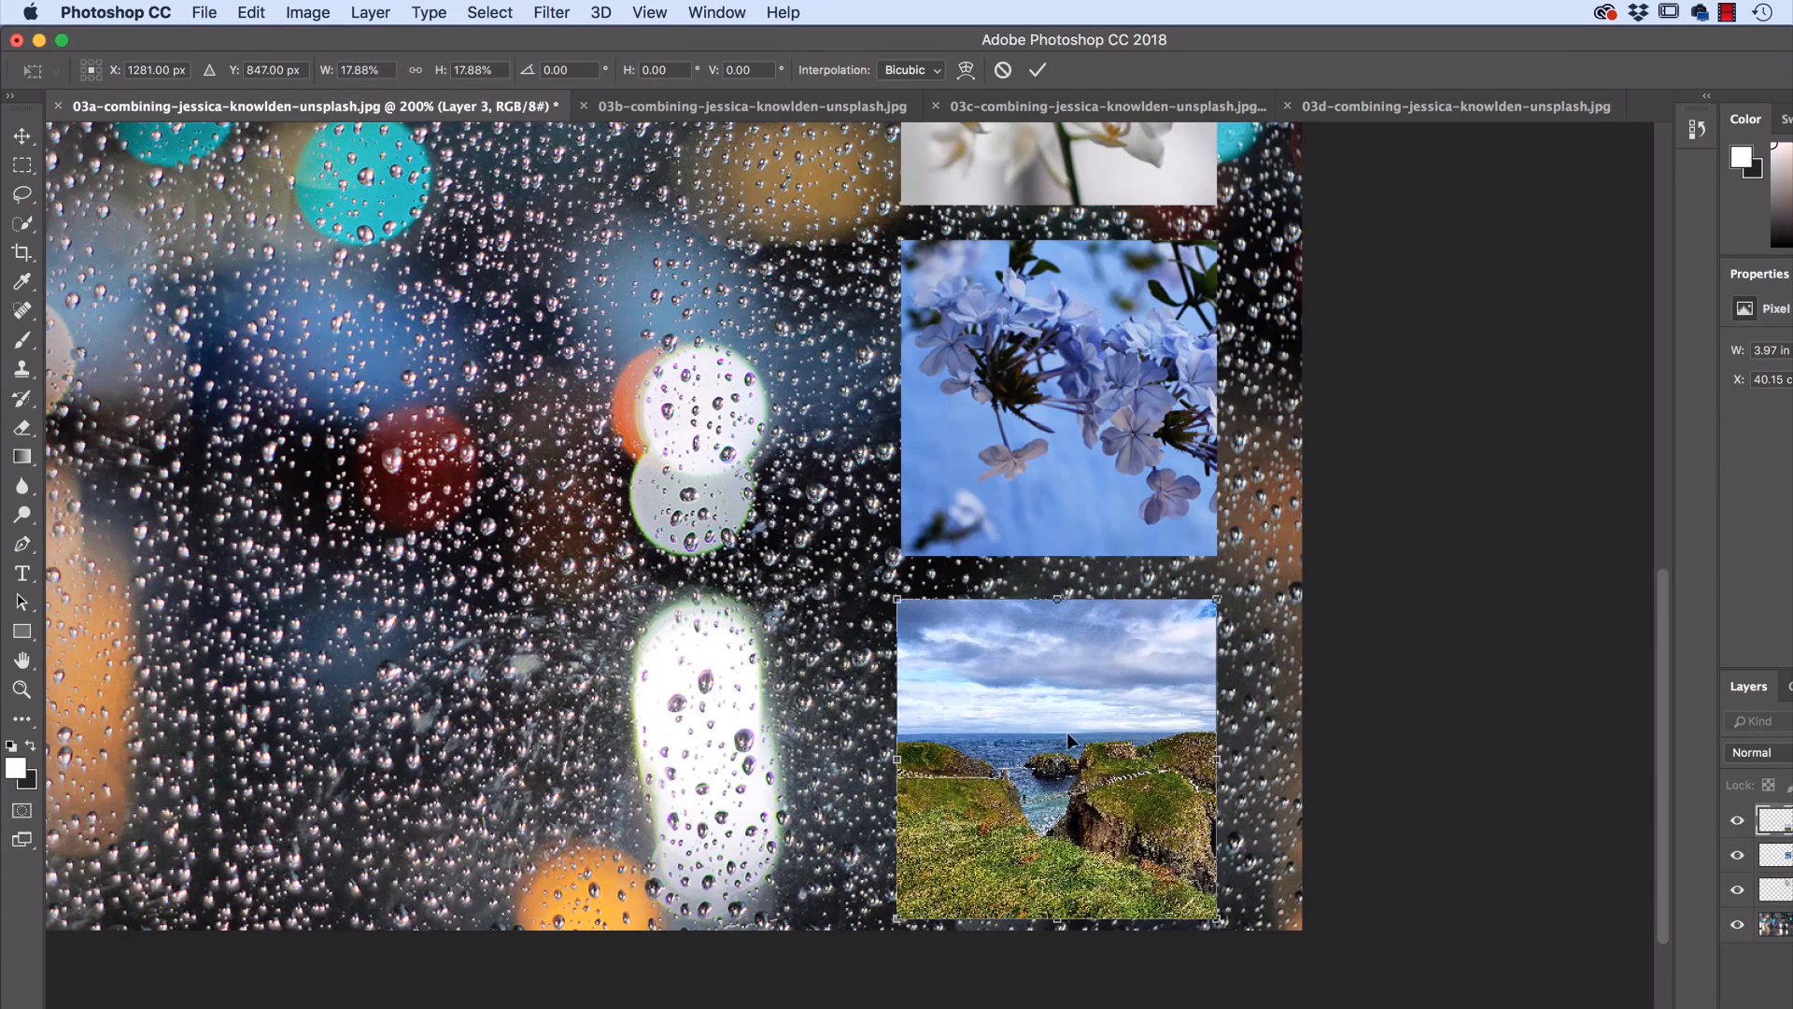
{"action": "key", "text": "Return"}
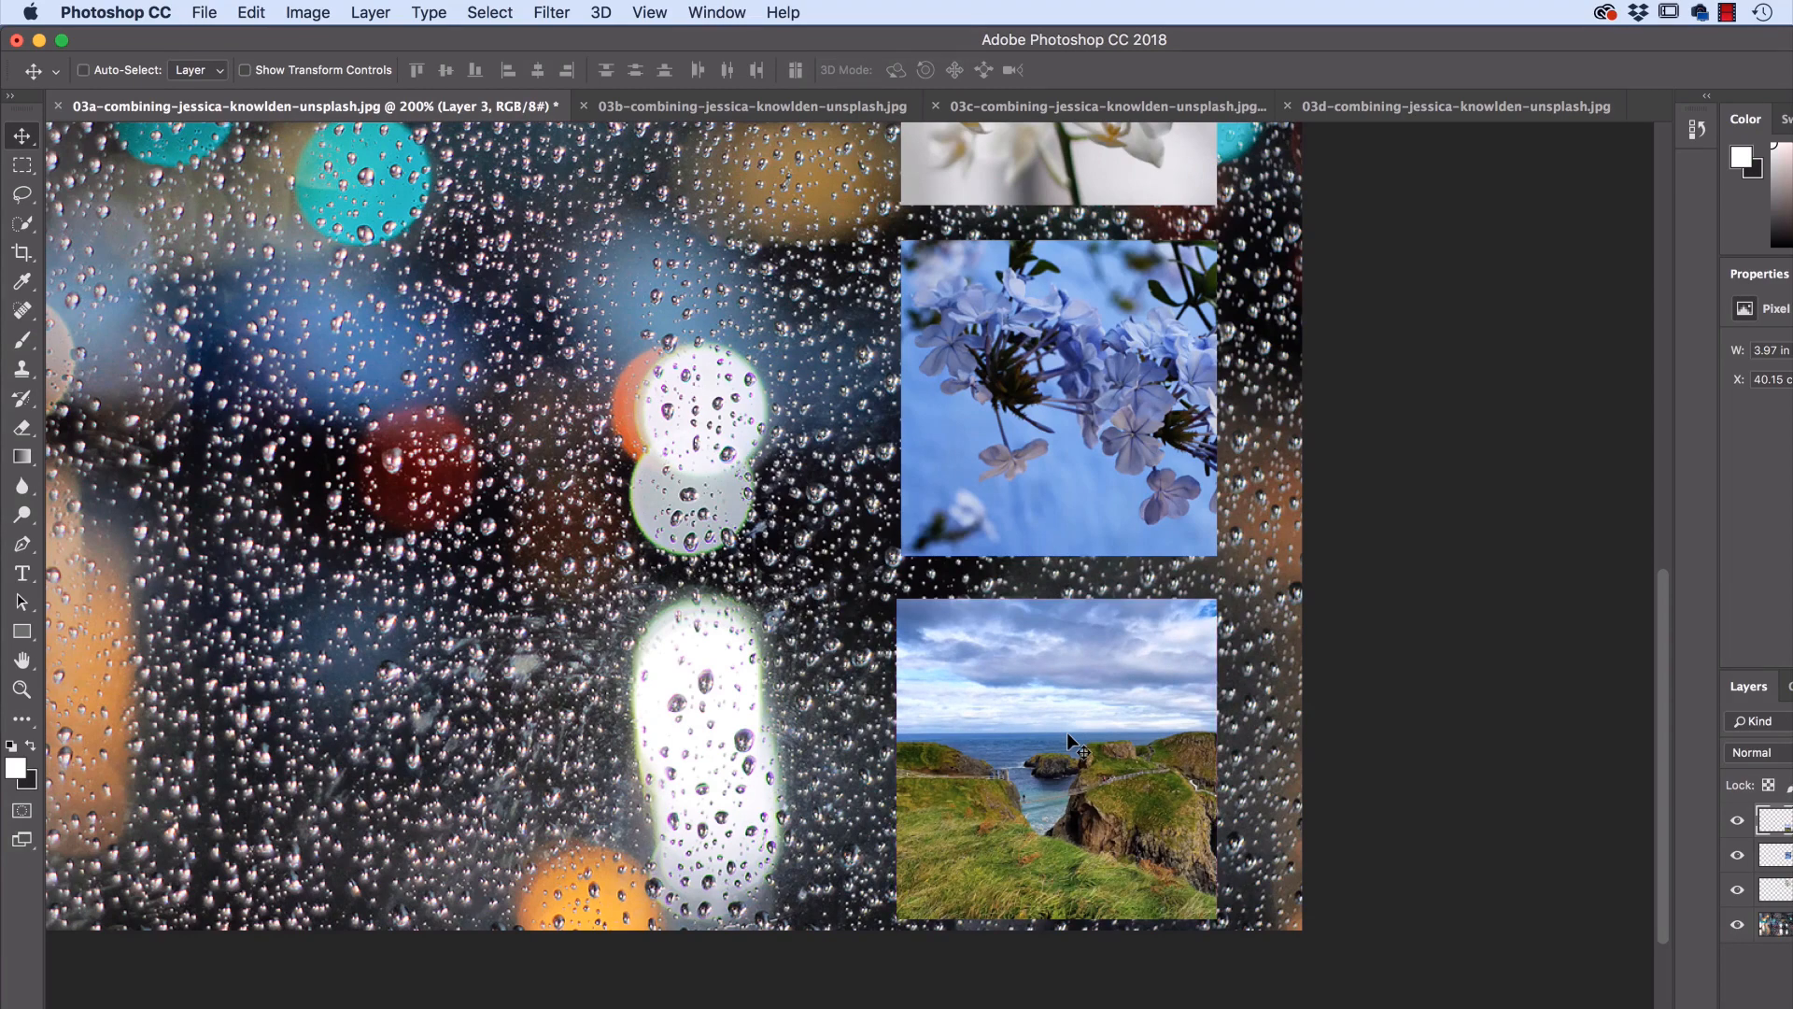
Enable layer Auto-Select for the Move tool and shift the orchid, blue flower and landscape images slightly up and to the right
{"action": "key", "text": "super+1"}
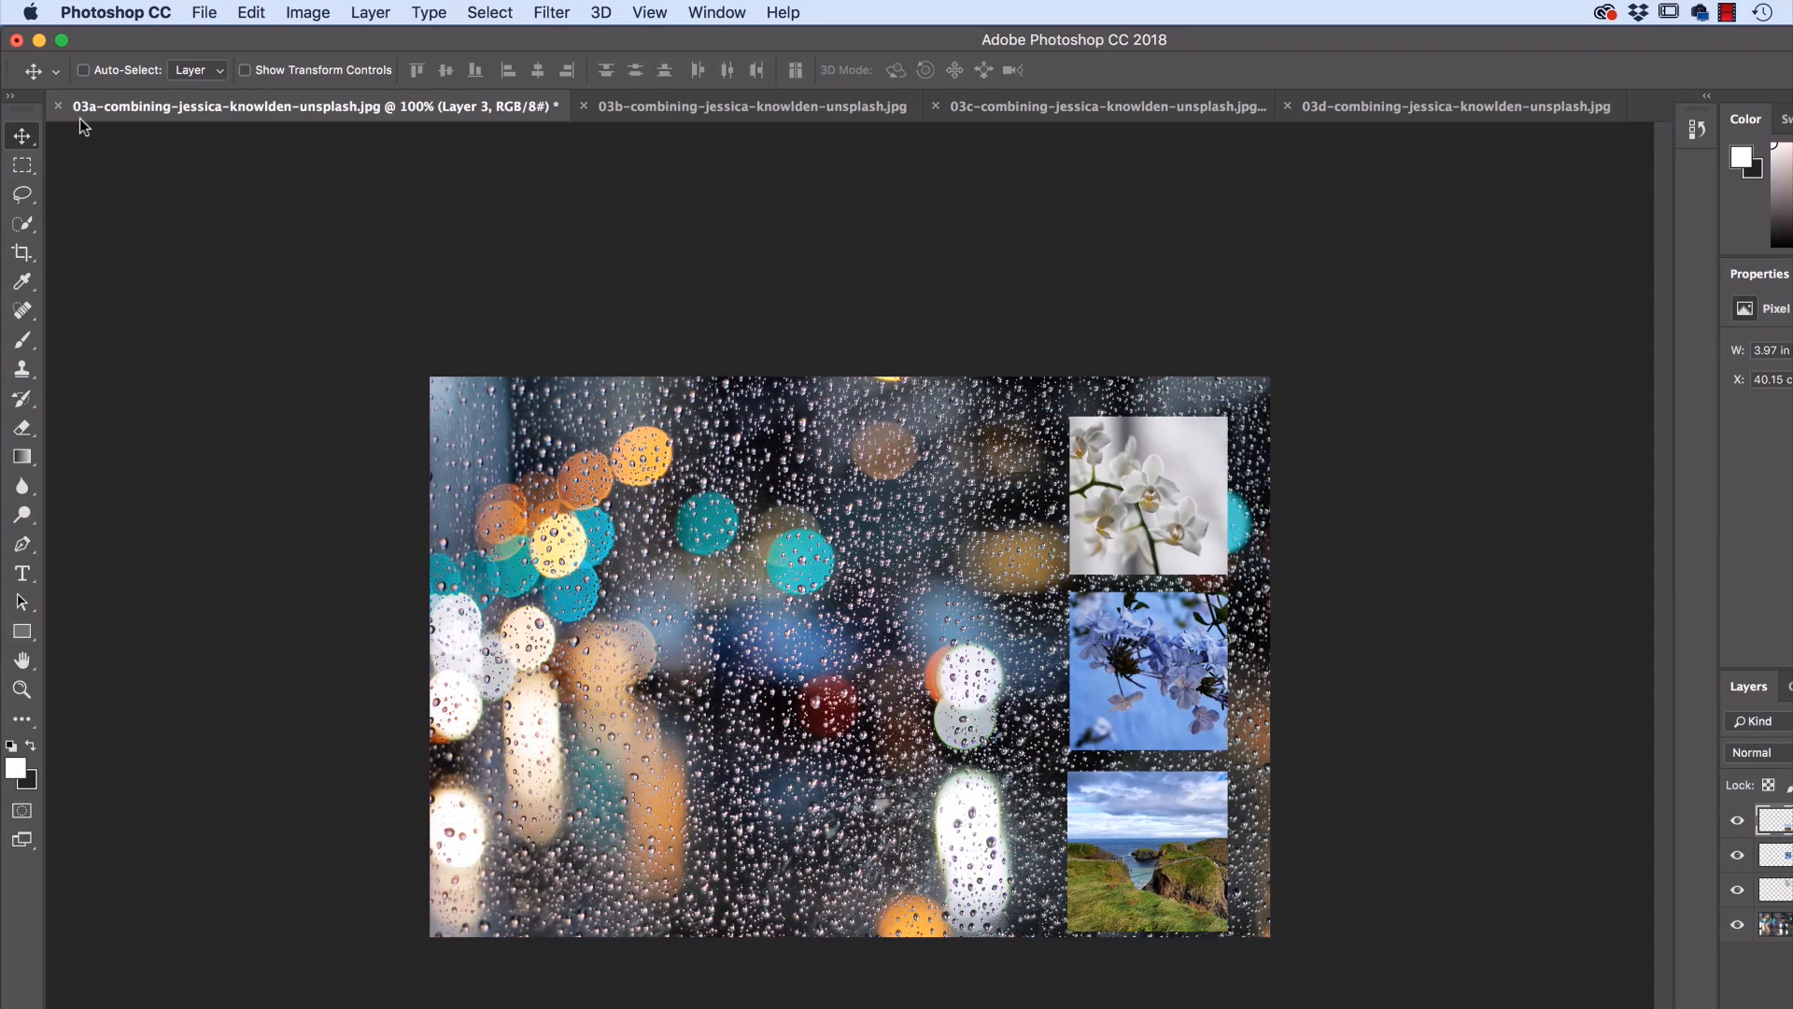
{"action": "left_click", "coordinate": [83, 72]}
{"action": "left_click_drag", "start_coordinate": [1166, 507], "coordinate": [1176, 496]}
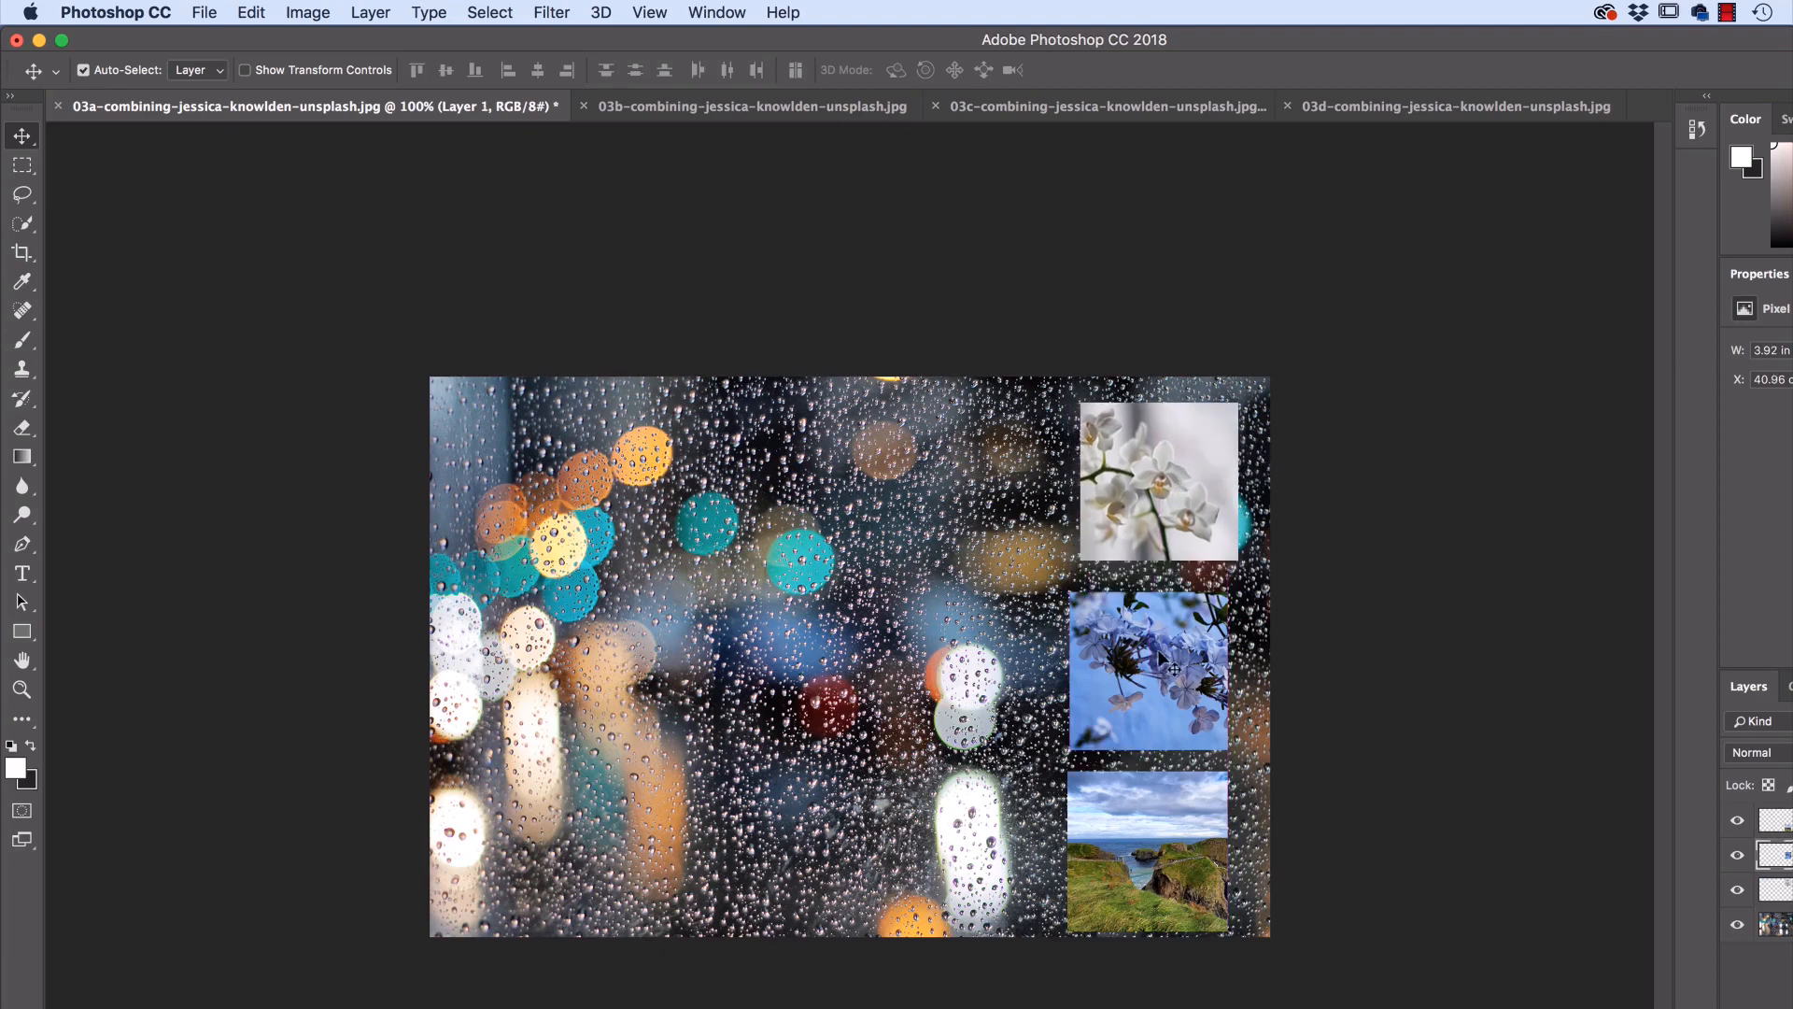
{"action": "left_click_drag", "start_coordinate": [1168, 661], "coordinate": [1177, 652]}
{"action": "left_click_drag", "start_coordinate": [1169, 831], "coordinate": [1179, 819]}
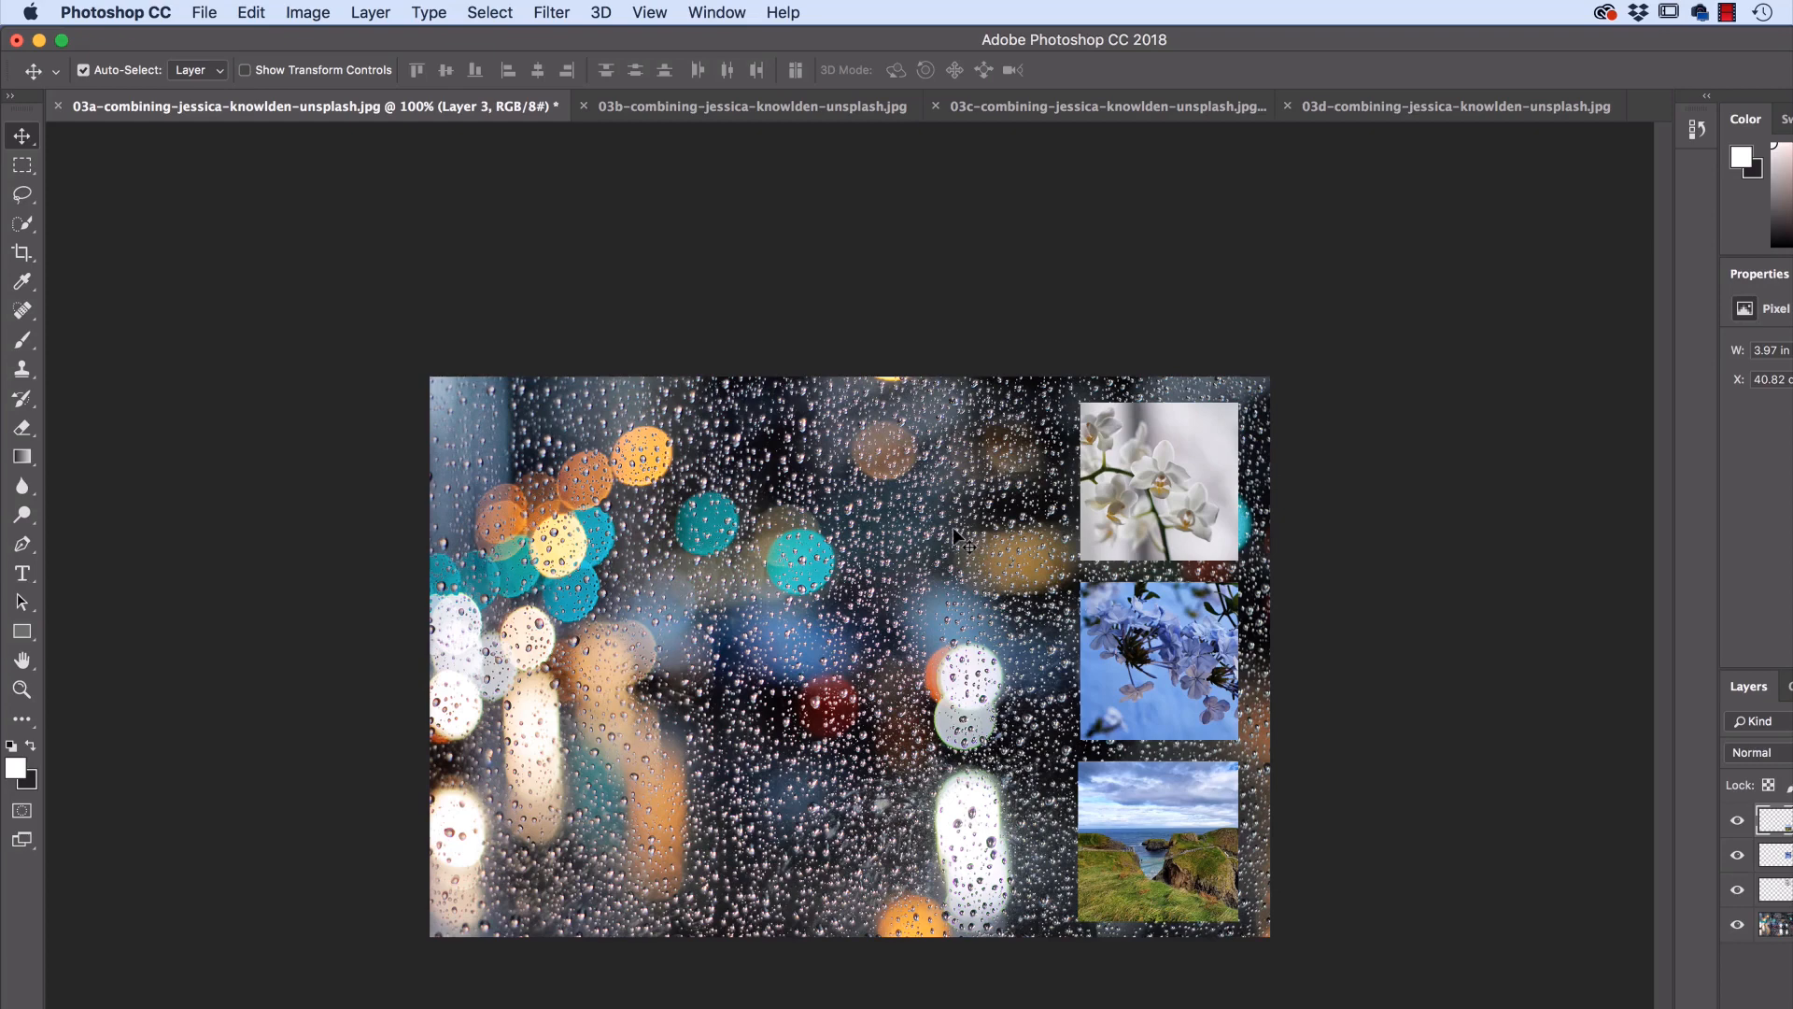
{"action": "left_click", "coordinate": [251, 12]}
{"action": "mouse_move", "coordinate": [374, 511]}
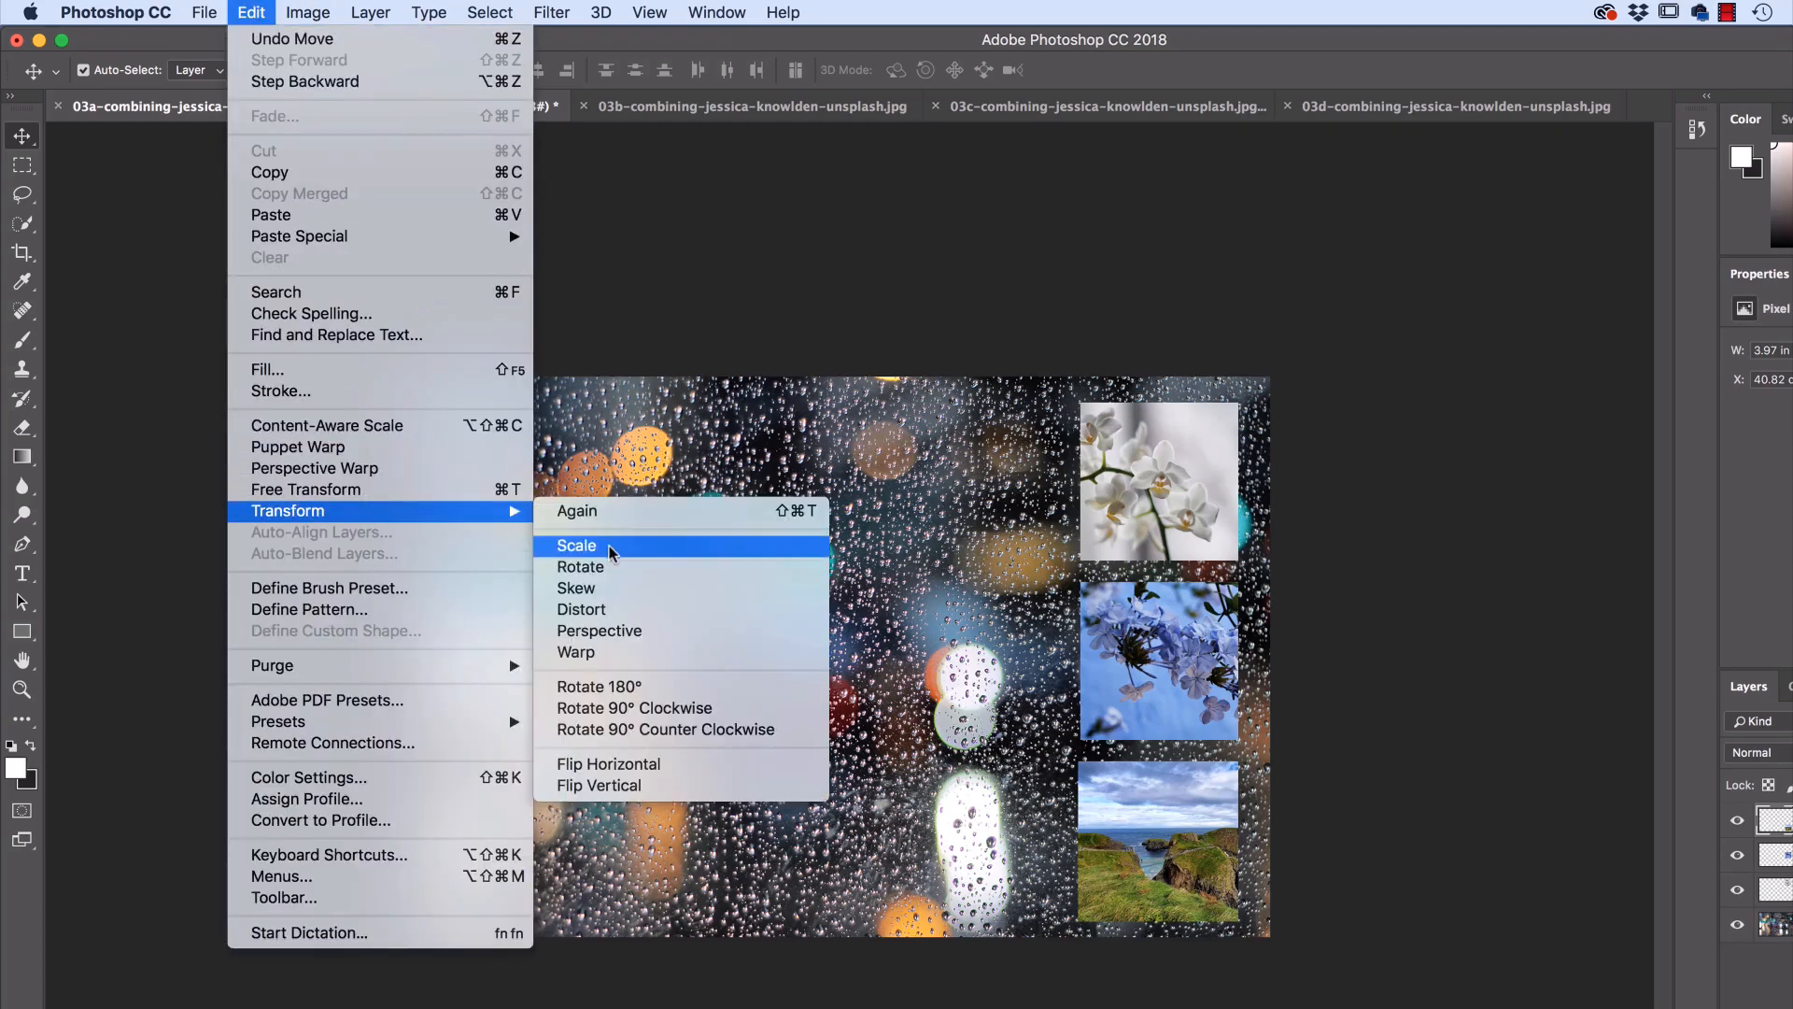
{"action": "left_click", "coordinate": [737, 297]}
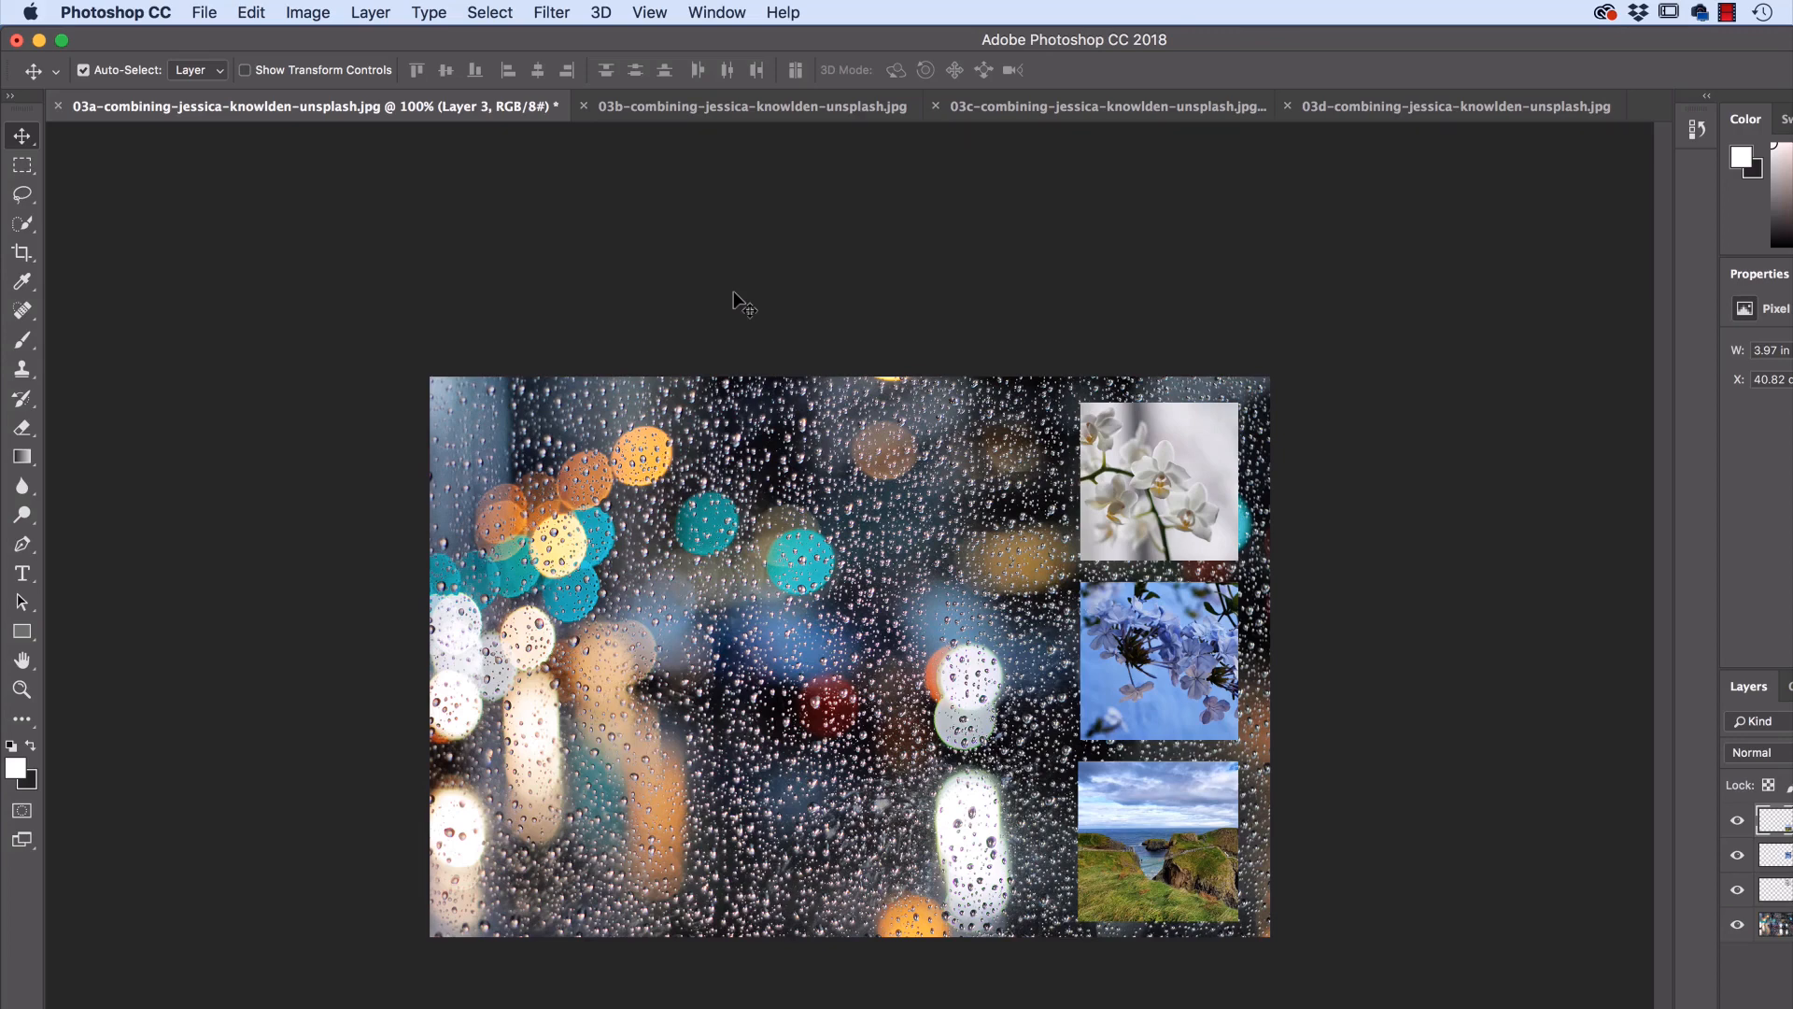
Zoom the composite between 100% and 300% and pan across to examine the orchid and blue flower images up close
{"action": "key", "text": "super+plus"}
{"action": "key", "text": "super+plus"}
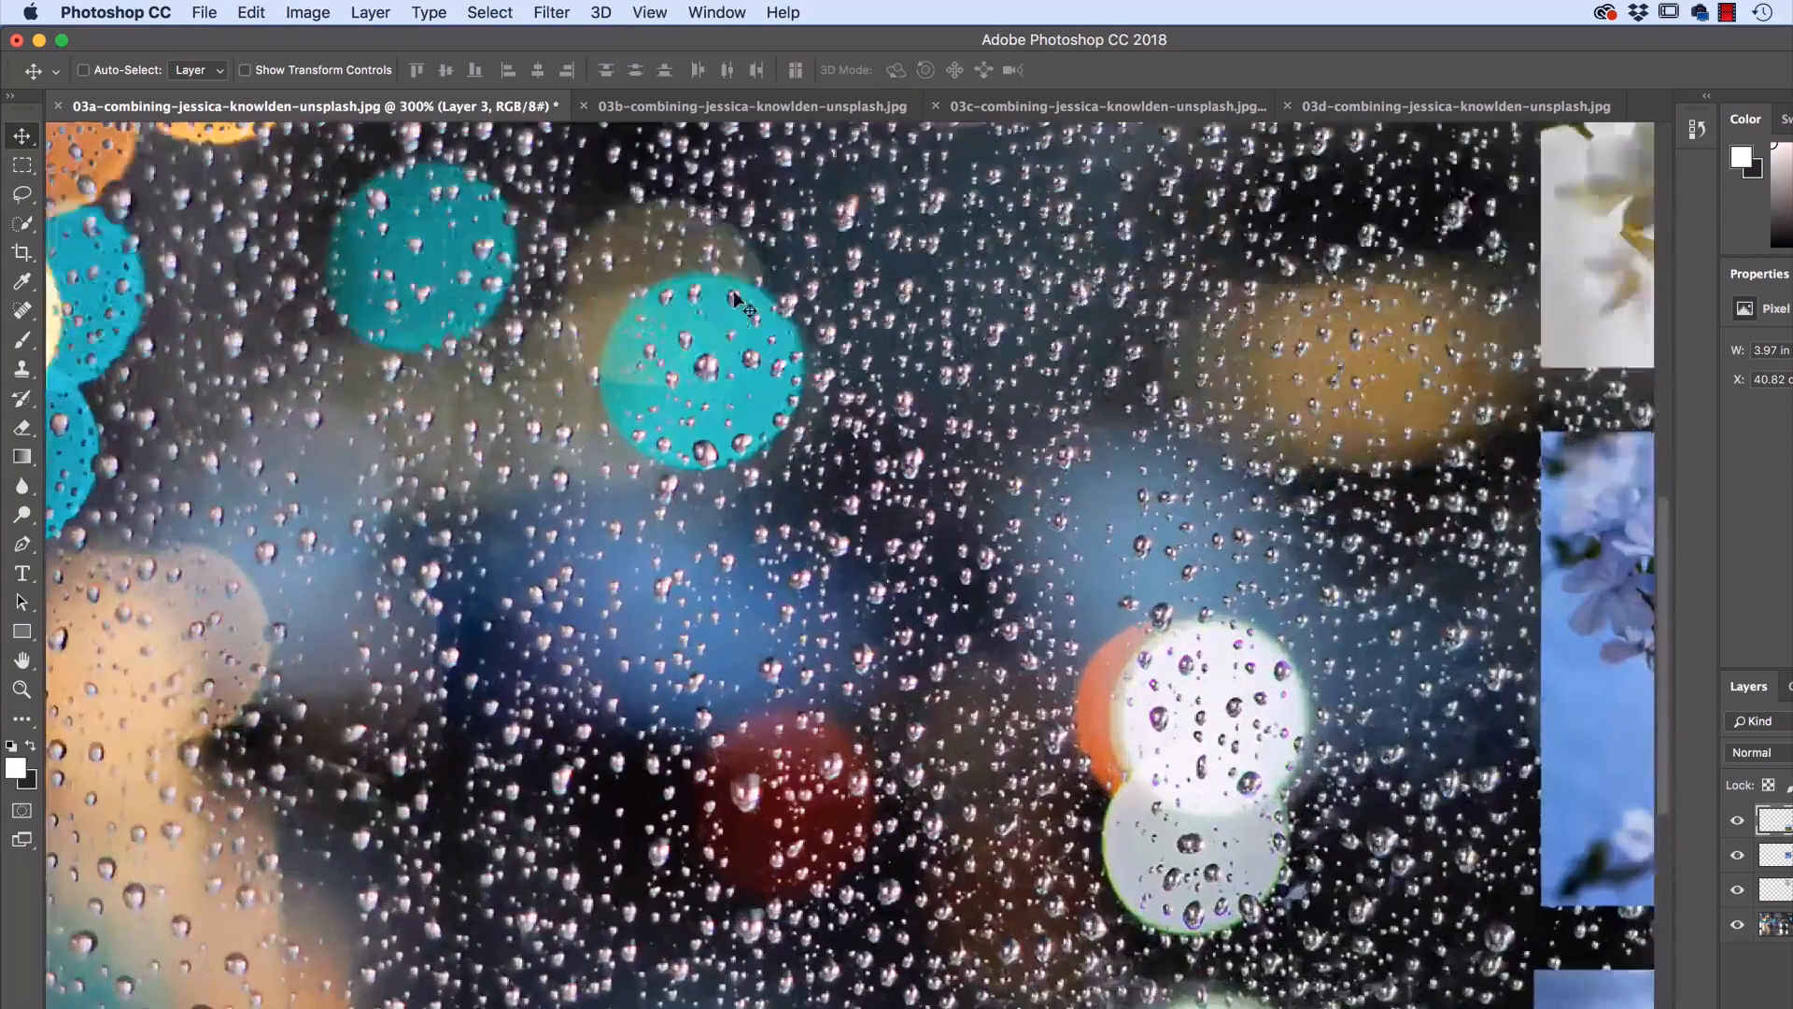
{"action": "key", "text": "super+minus"}
{"action": "key", "text": "super+minus"}
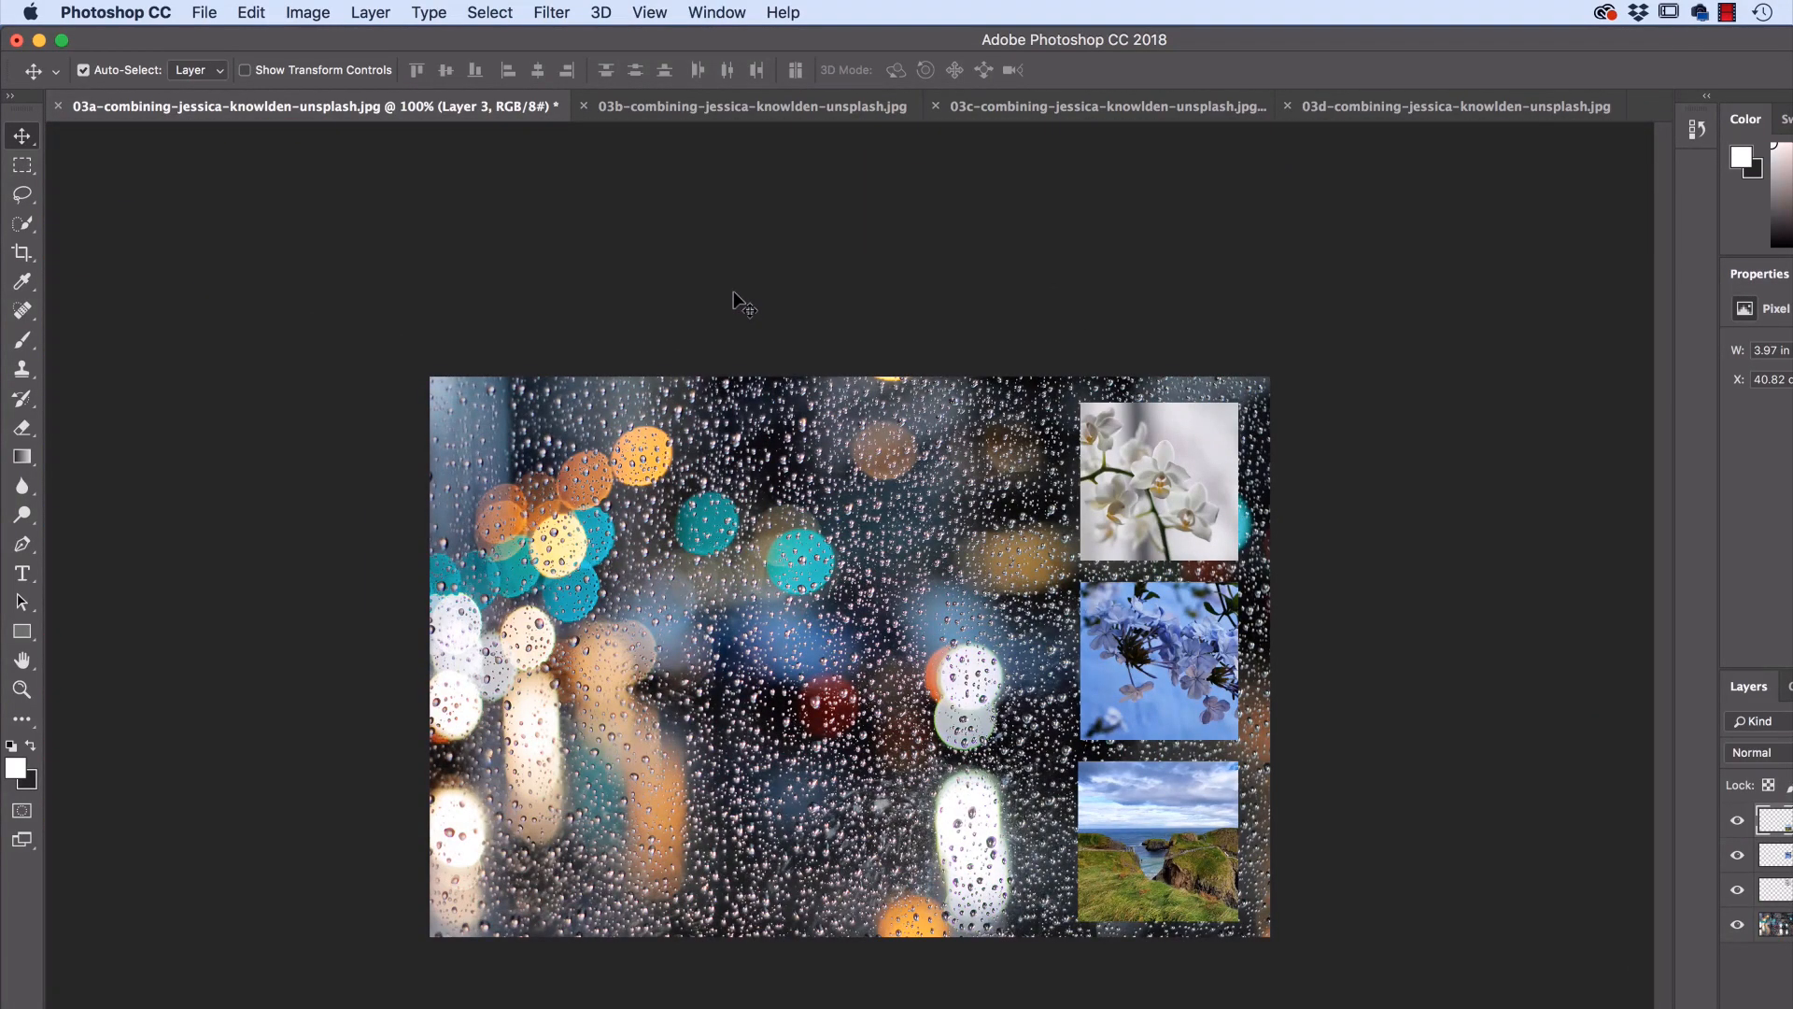
{"action": "key", "text": "super+plus"}
{"action": "key", "text": "super+plus"}
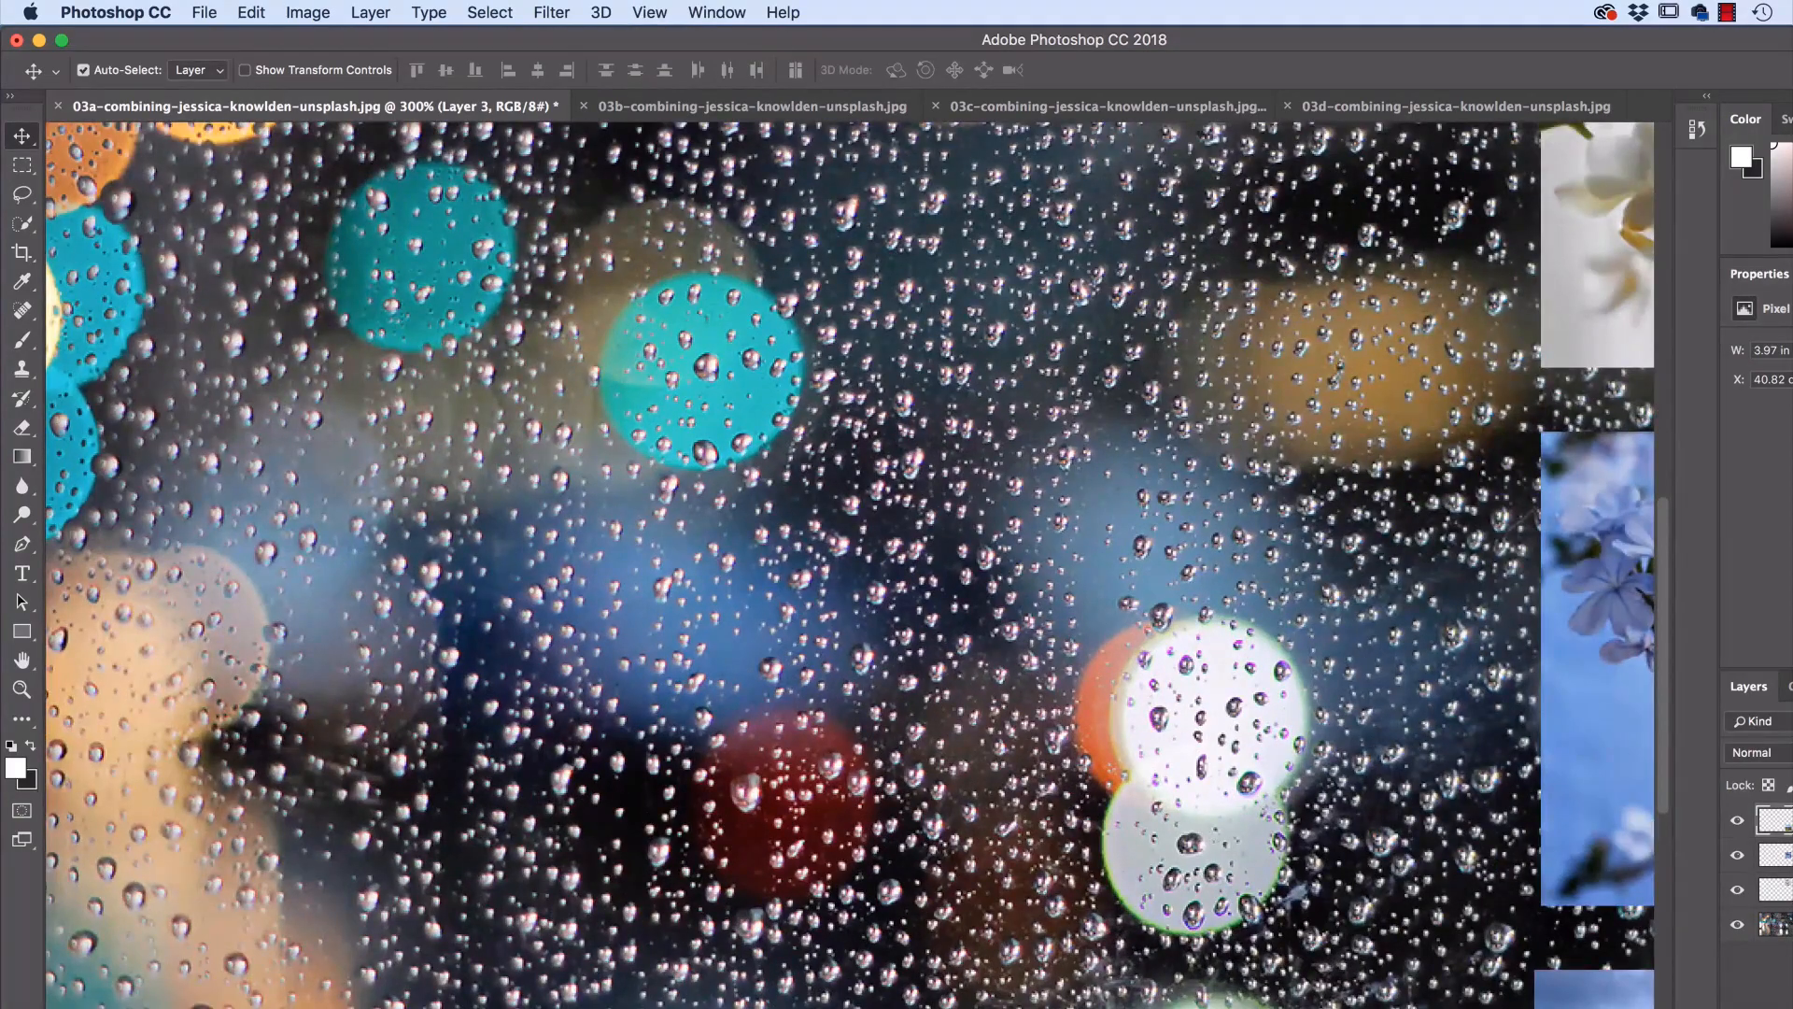
{"action": "left_click_drag", "start_coordinate": [1031, 565], "coordinate": [1091, 721]}
{"action": "left_click_drag", "start_coordinate": [634, 432], "coordinate": [723, 614]}
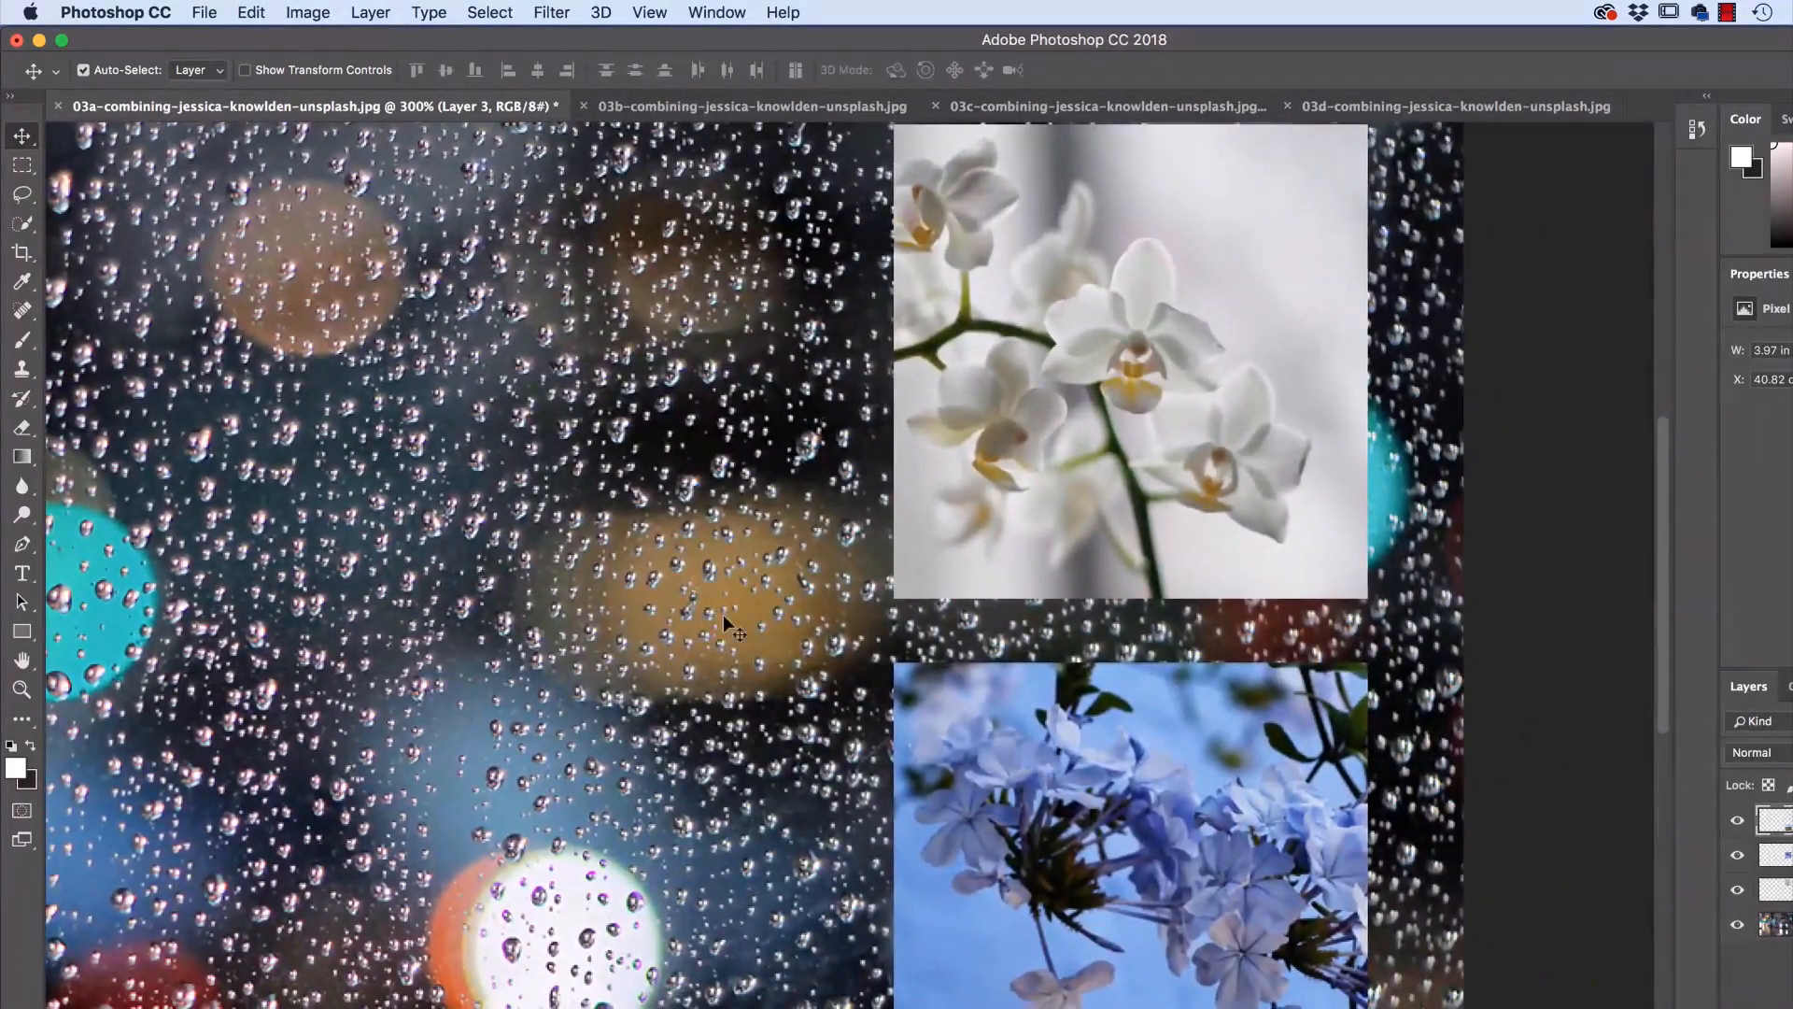